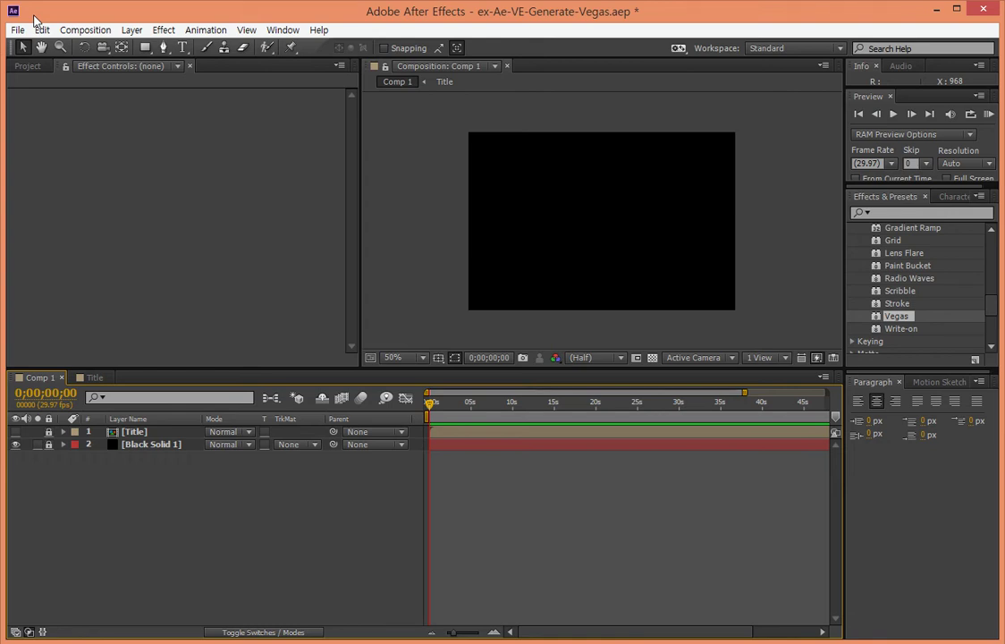
- Delete the Title layer from Comp 1, leaving only Black Solid 1
left_click(160, 200)
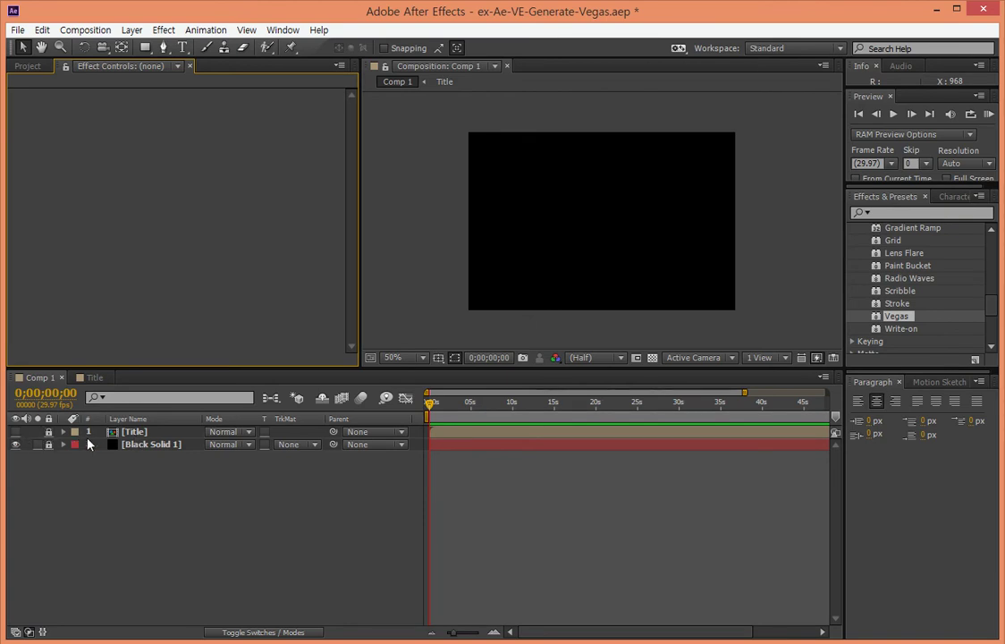
left_click(125, 442)
left_click(48, 444)
left_click_drag(134, 431, 150, 410)
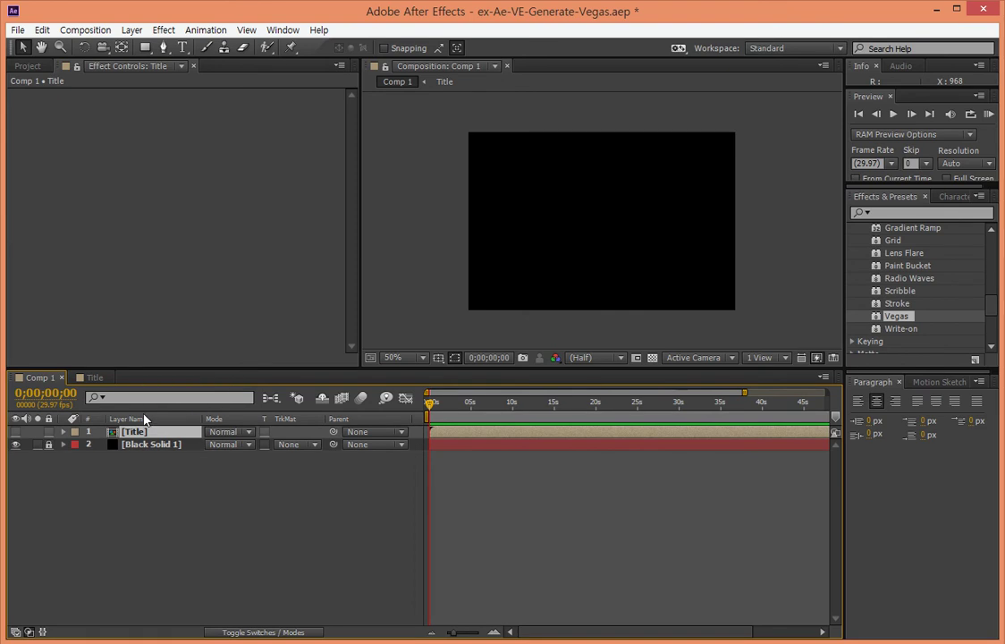
key("Delete")
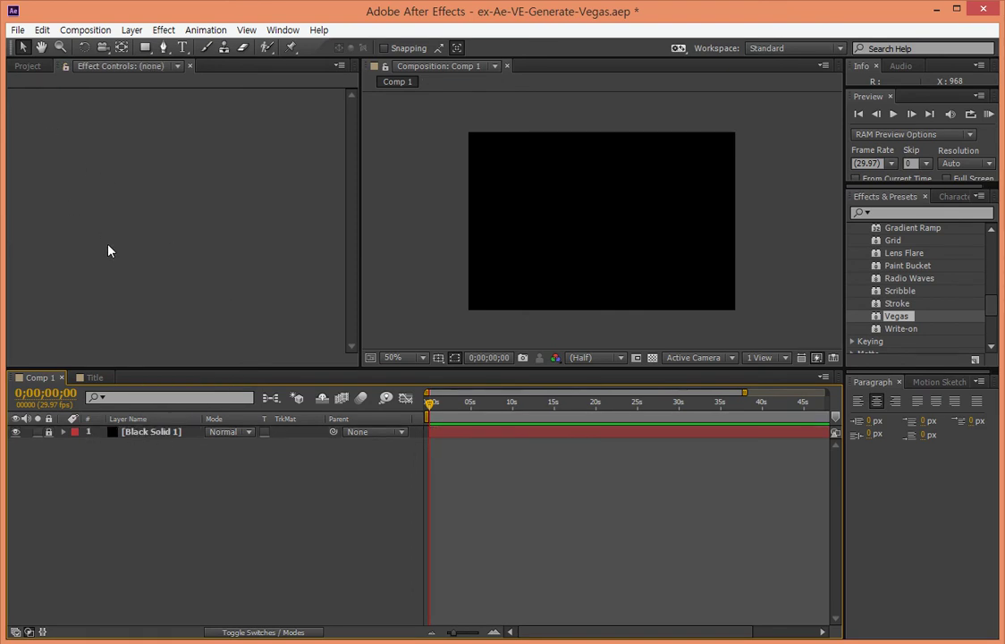
- Create a 720×480 blue (#1121FA) solid, Blue Solid 1, above Black Solid 1
left_click(125, 258)
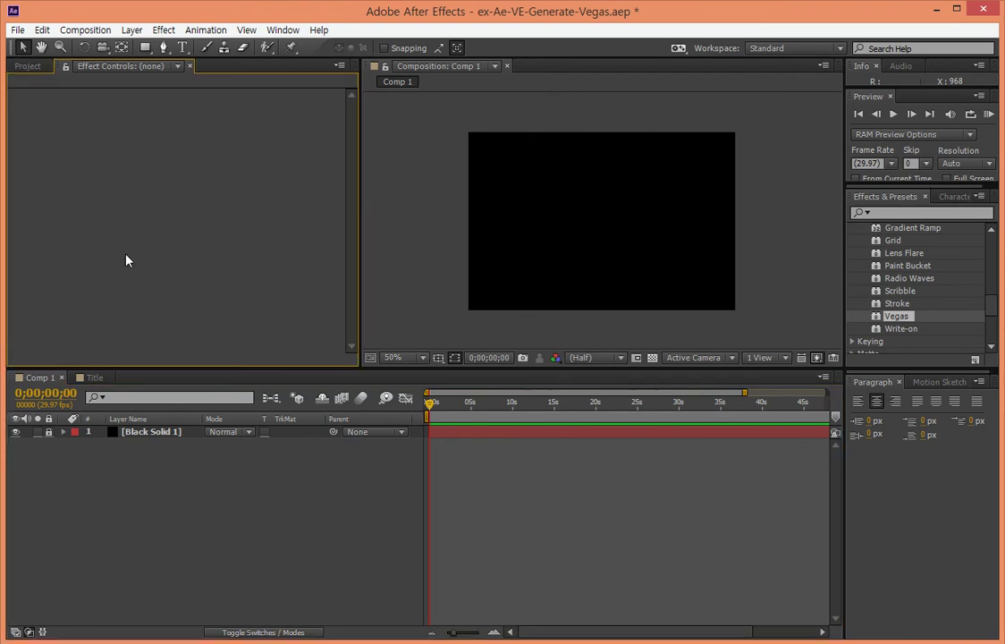
right_click(182, 460)
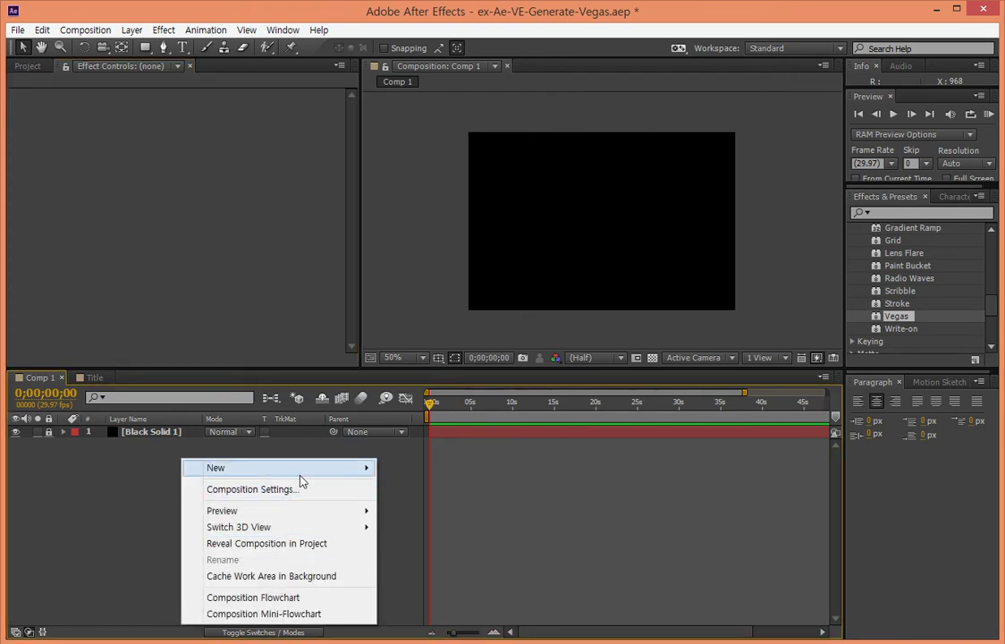
mouse_move(313, 472)
left_click(413, 507)
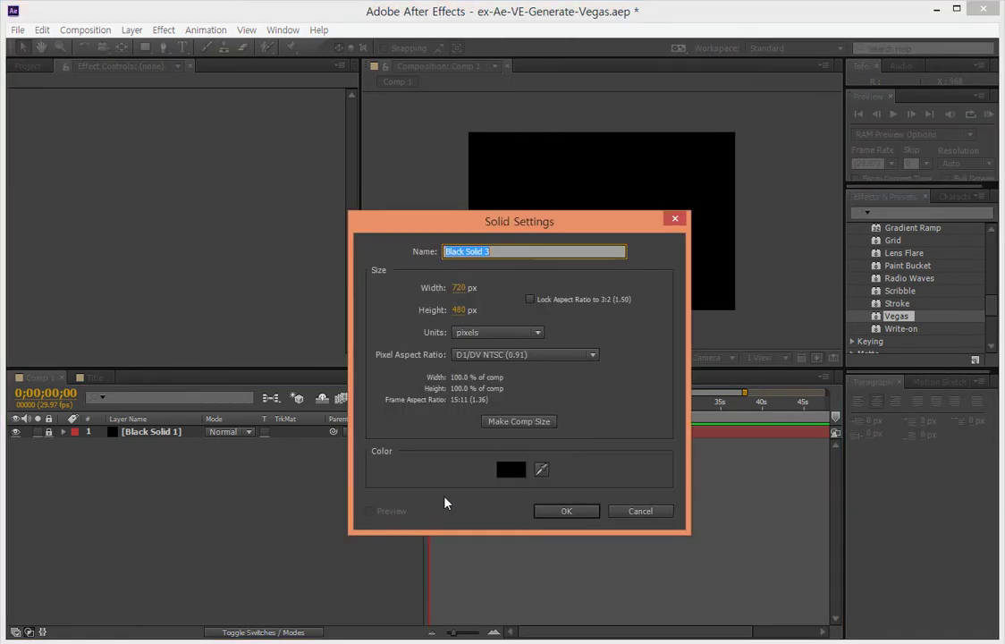
left_click(510, 474)
left_click(527, 291)
left_click(552, 352)
left_click(528, 327)
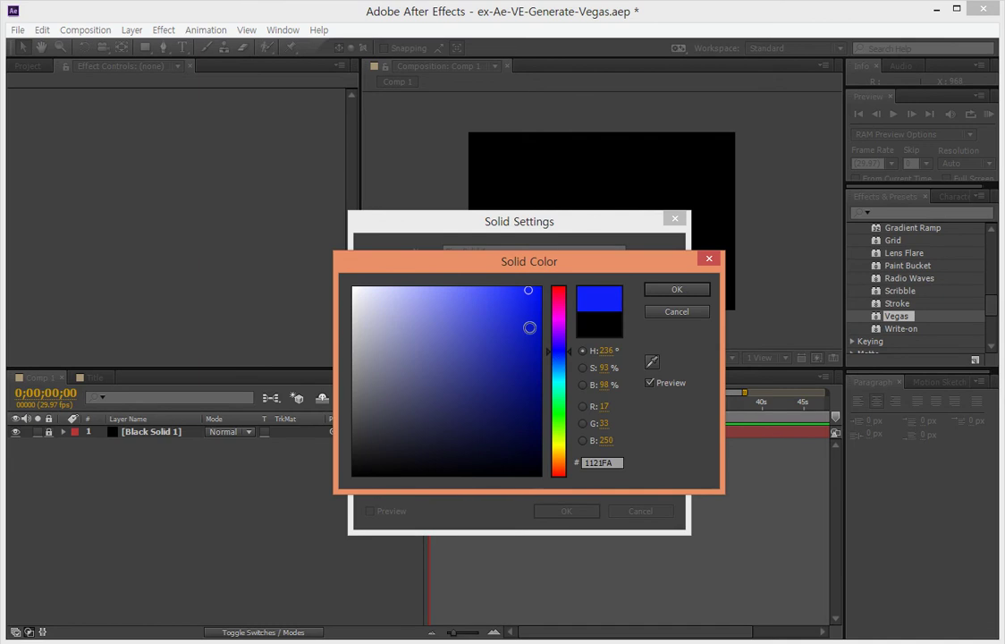
left_click(669, 291)
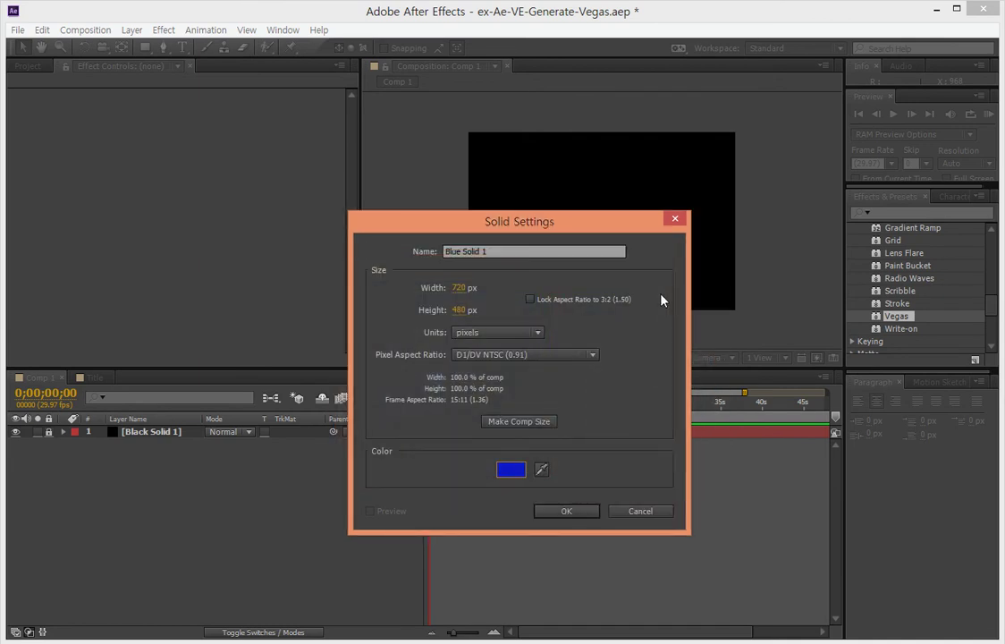
left_click(565, 511)
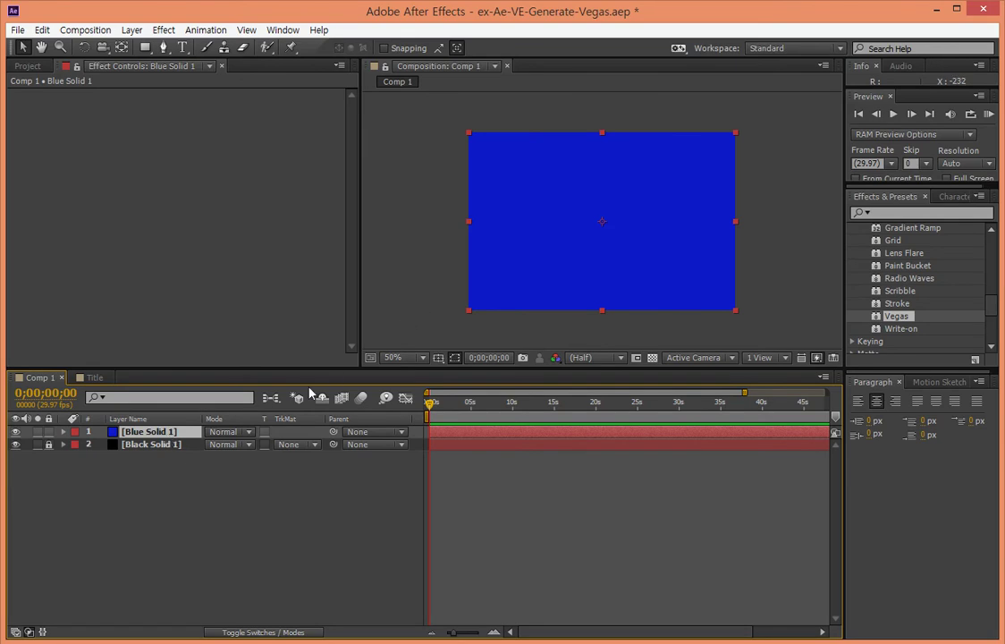
- Draw a curling spiral mask path with the Pen tool, ending near the comp centre
left_click(653, 249)
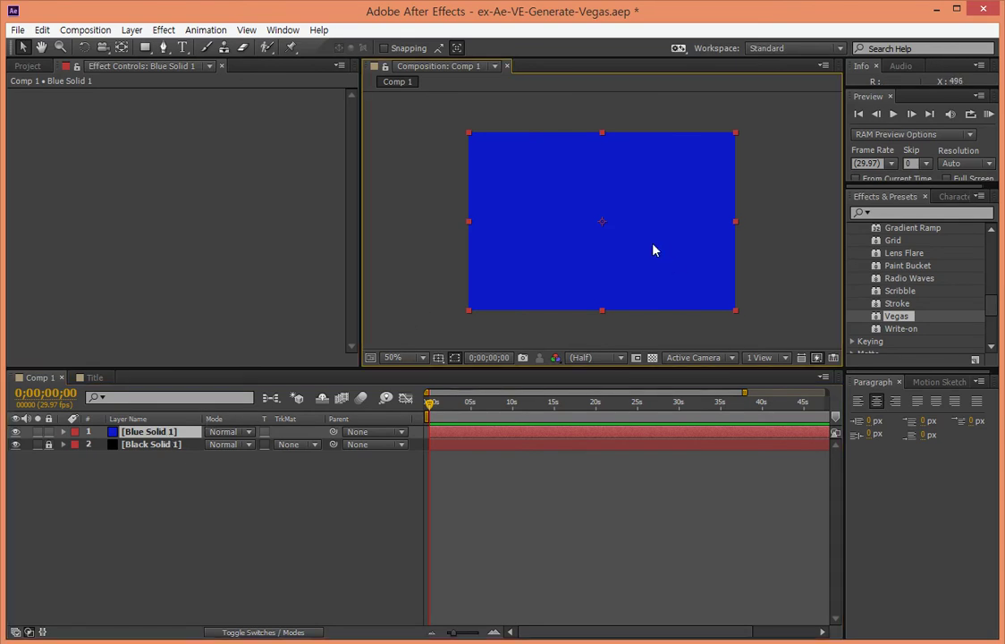
left_click(162, 50)
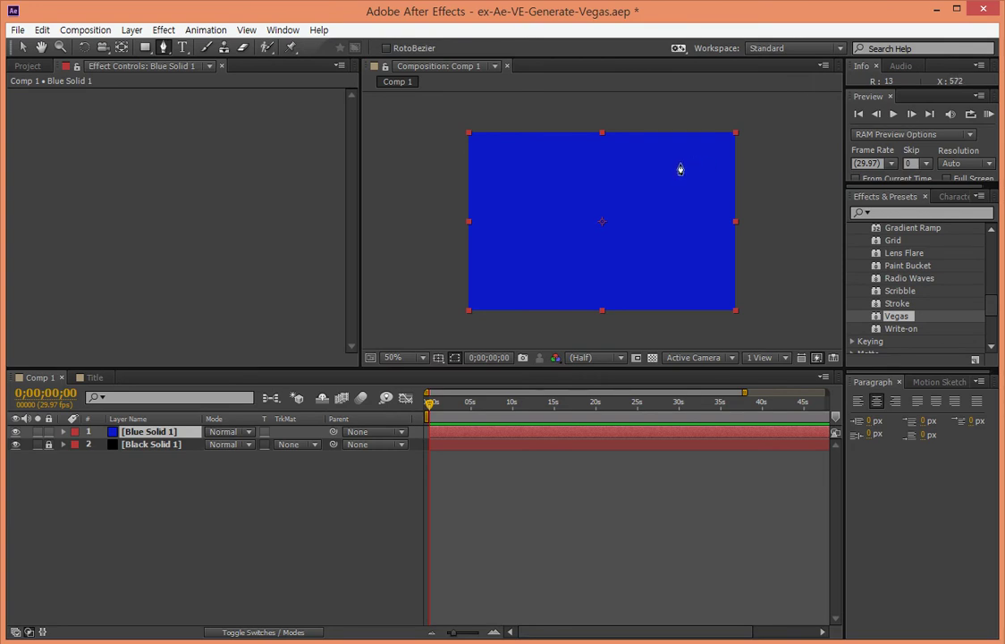
left_click(694, 162)
left_click_drag(501, 191, 460, 250)
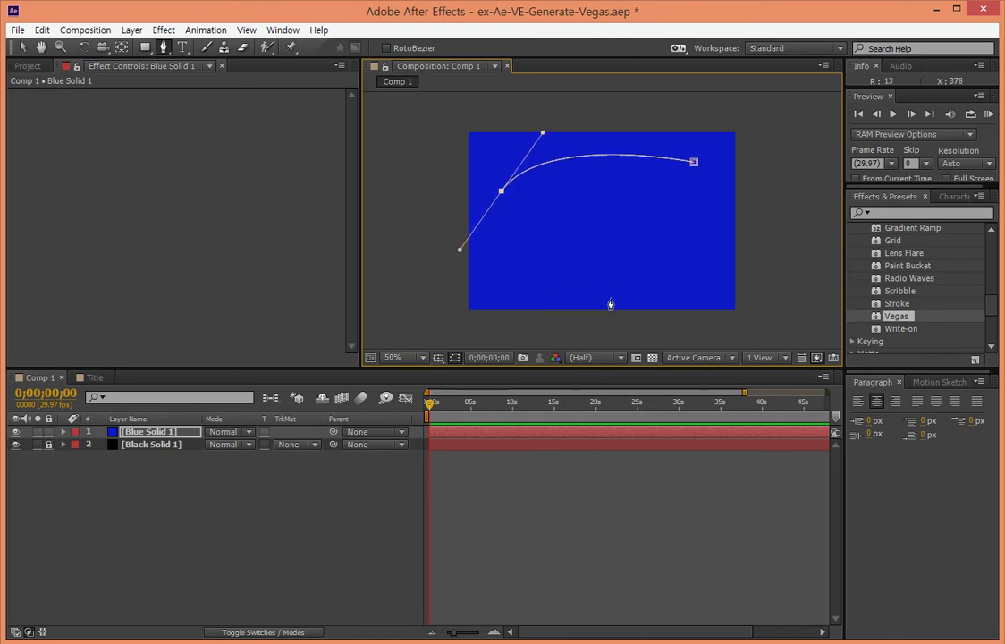
left_click_drag(660, 287, 717, 274)
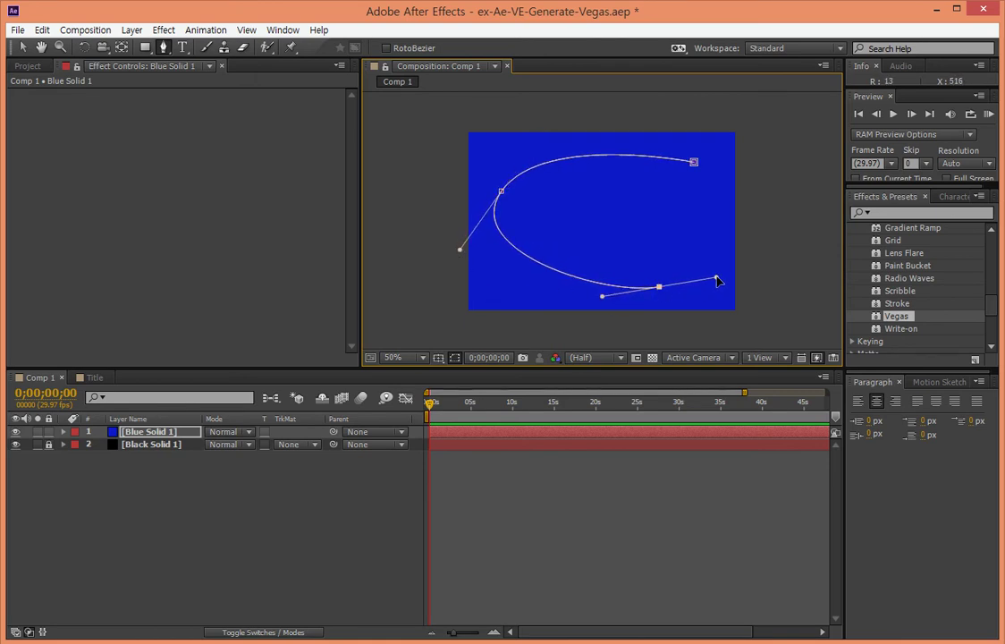
left_click_drag(660, 212, 548, 216)
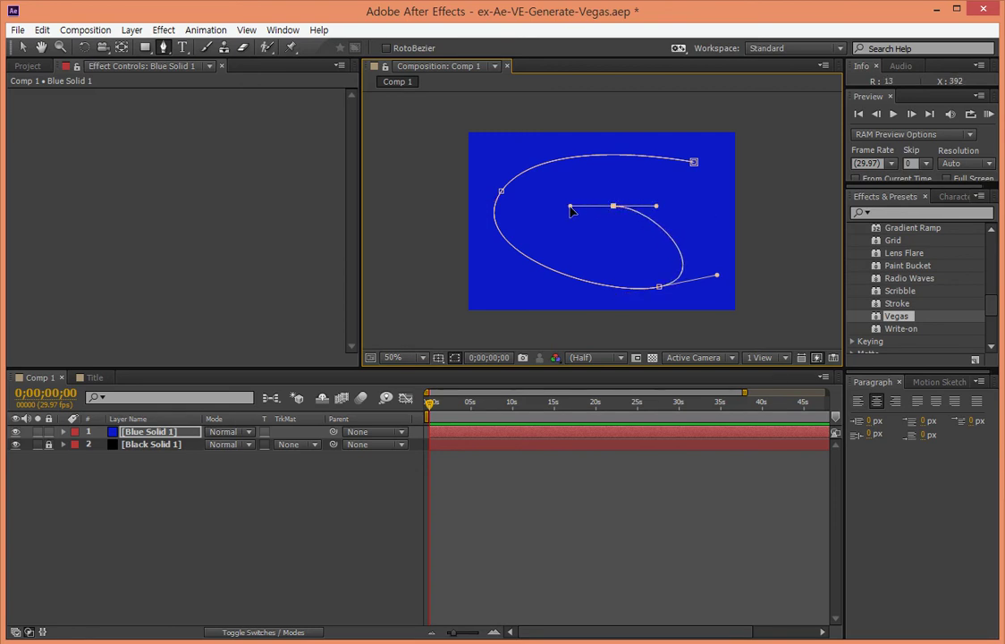
left_click(544, 222)
- Reshape the spiral's left curve, bottom point and start point to smooth it
left_click(23, 48)
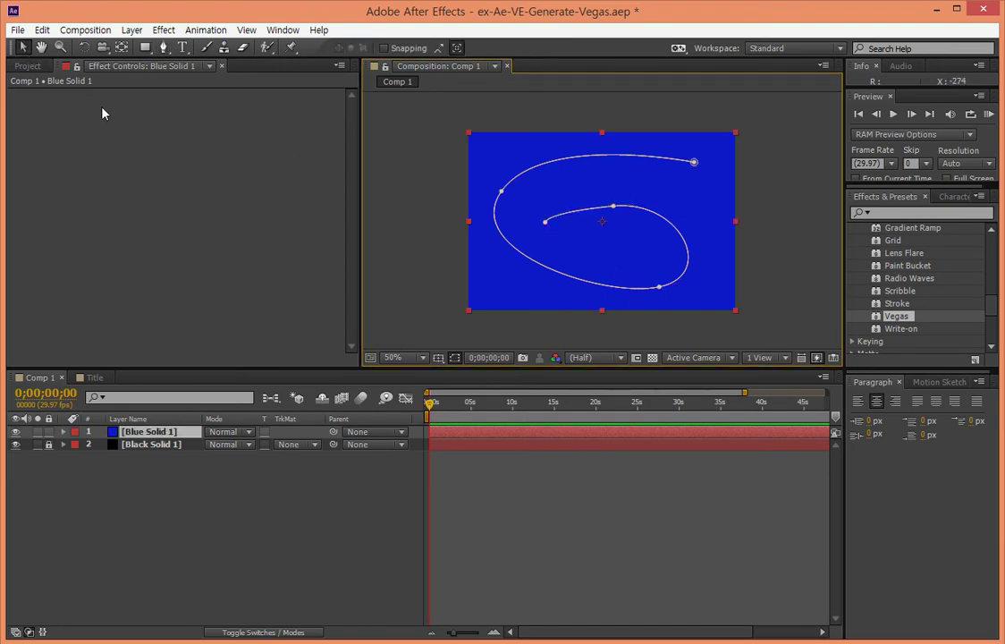
left_click(551, 164)
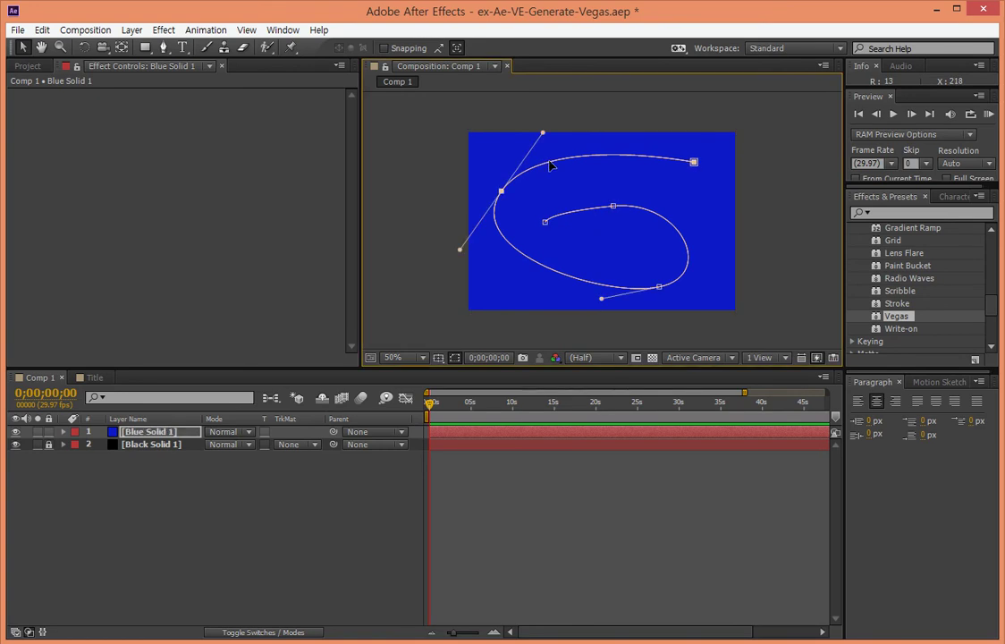
left_click_drag(460, 250, 458, 285)
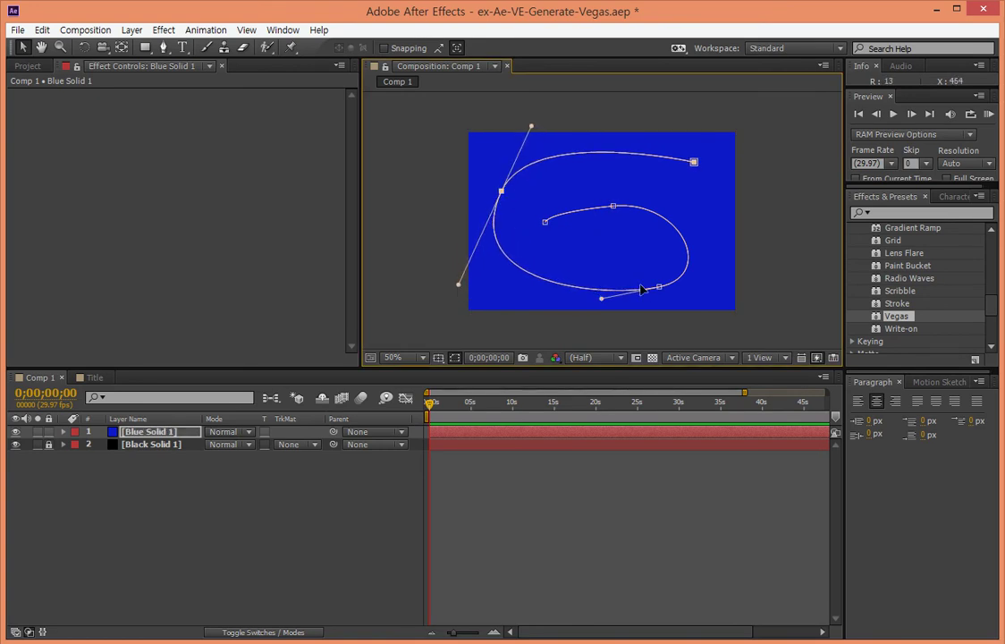
left_click_drag(660, 292, 658, 286)
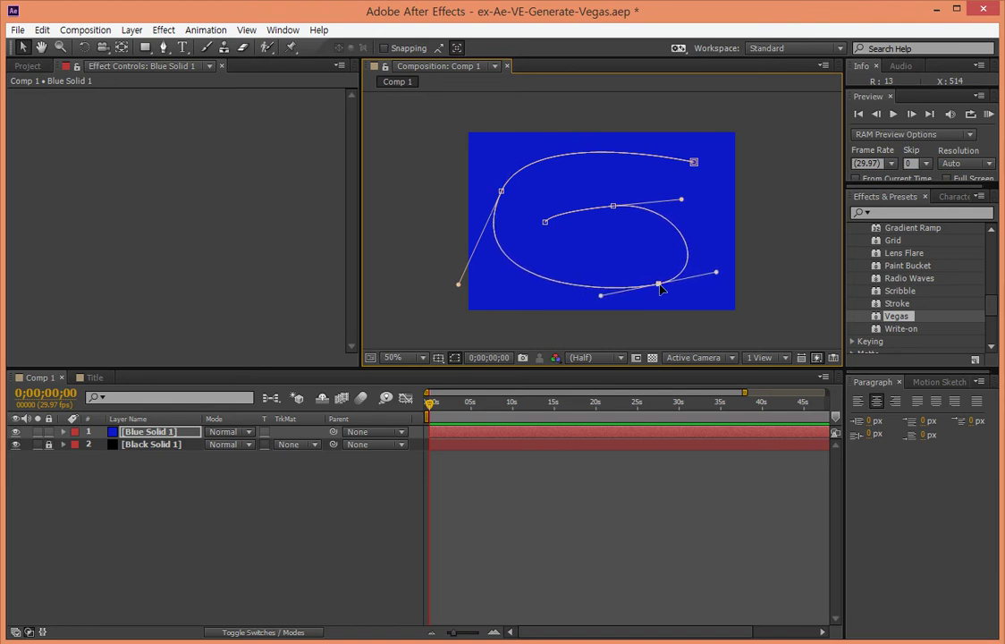
left_click_drag(694, 162, 715, 154)
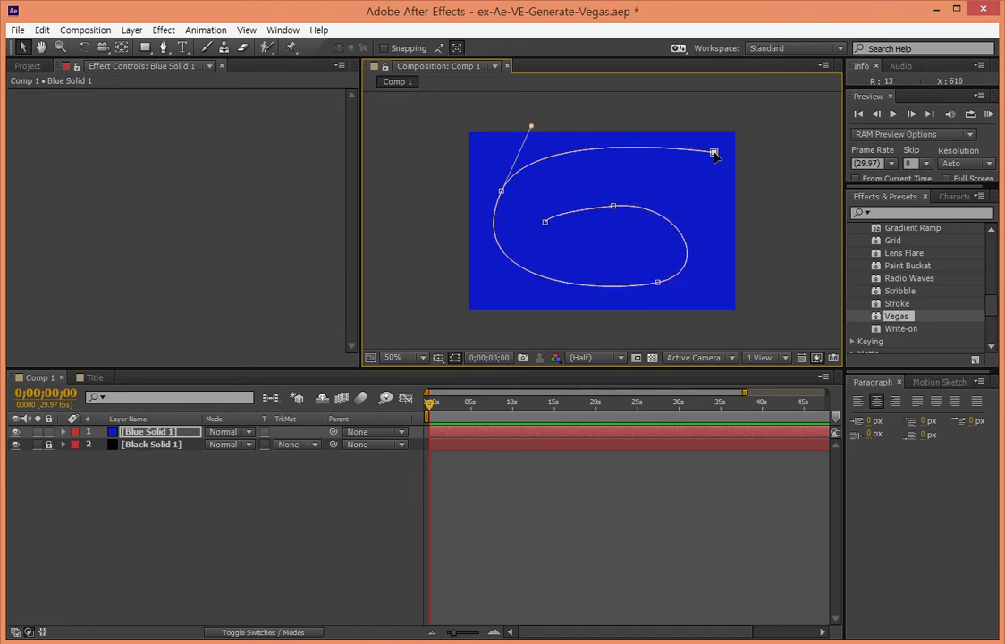
left_click(714, 153)
left_click(671, 219)
left_click(572, 433)
mouse_move(990, 304)
left_mouse_down()
mouse_move(985, 259)
mouse_move(977, 307)
left_mouse_up()
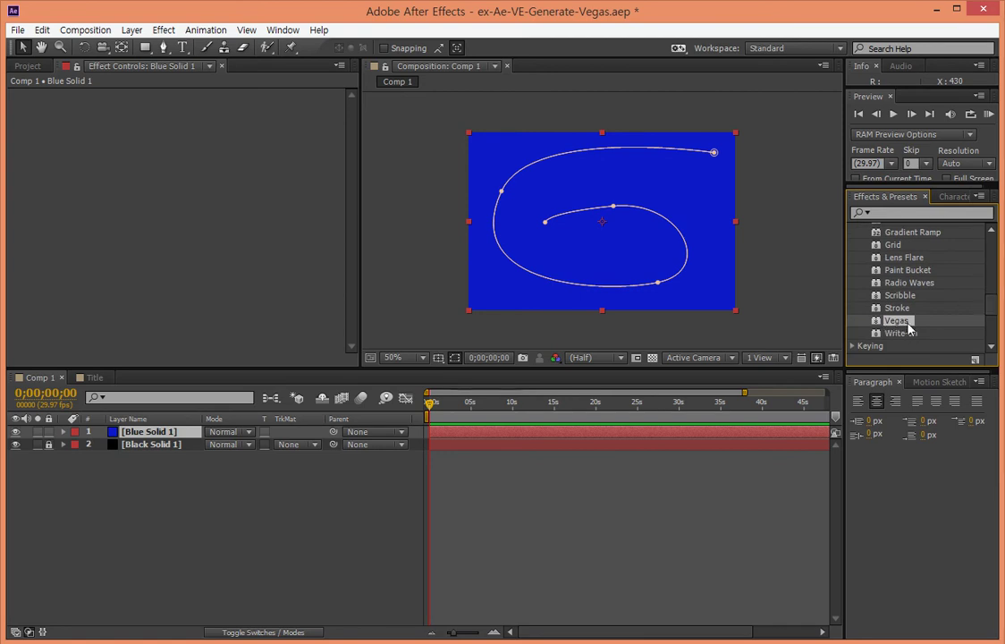
- Apply Vegas to Blue Solid 1 with Stroke set to Mask/Path
double_click(906, 323)
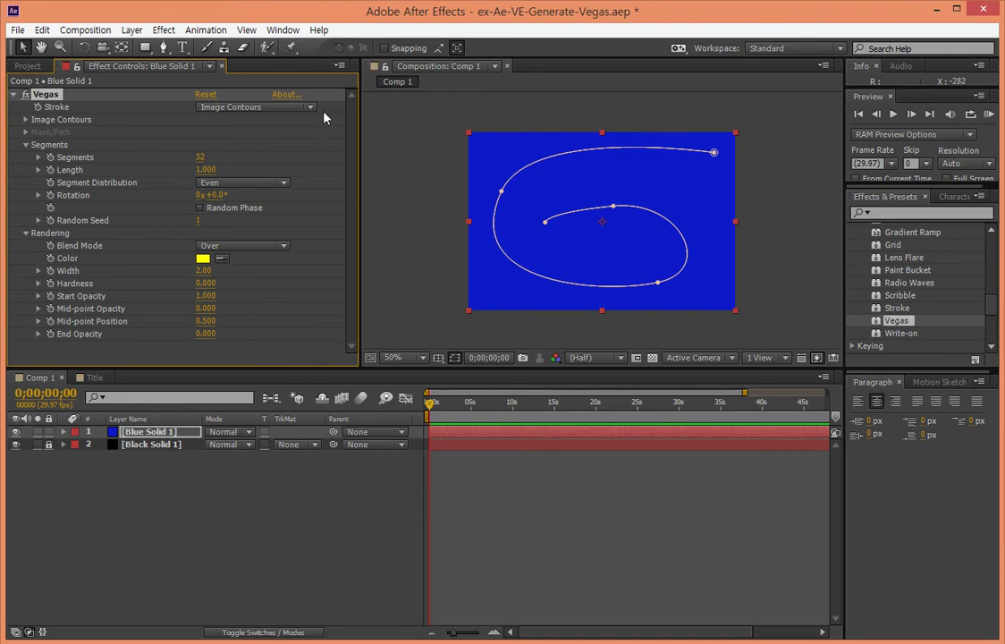
left_click(225, 108)
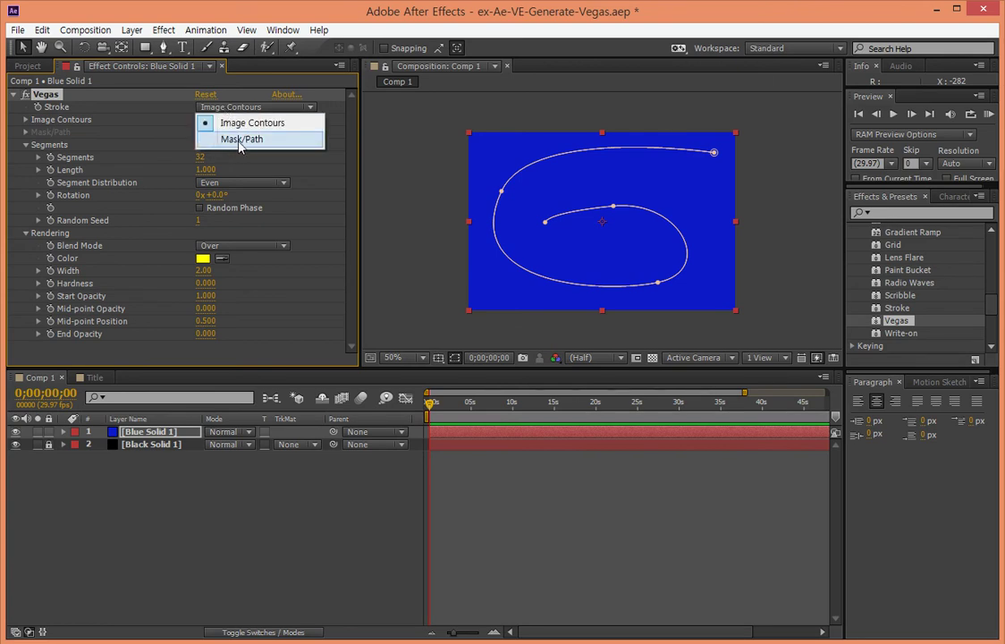
left_click(240, 141)
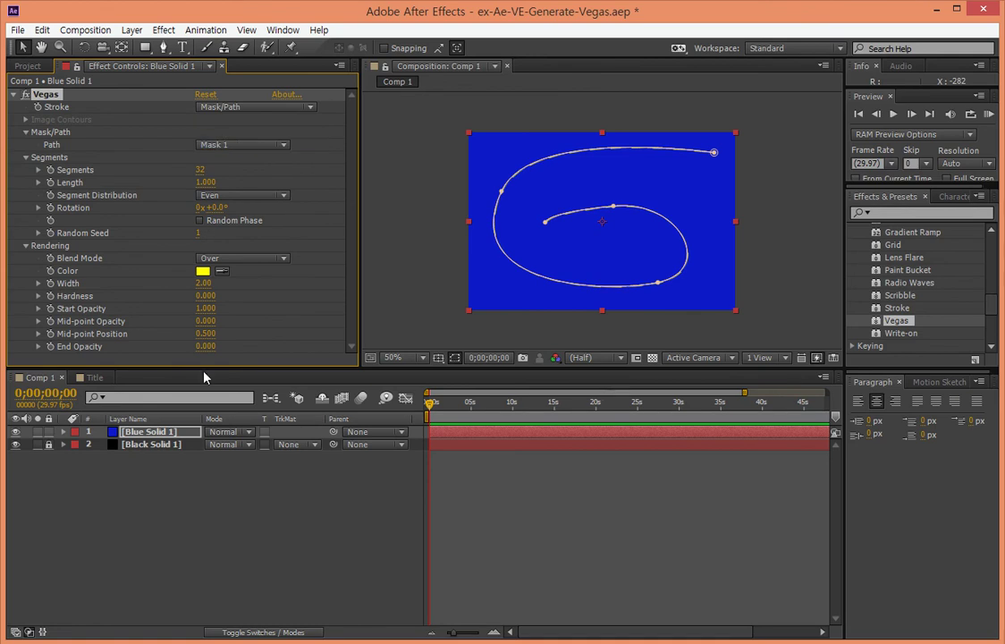
left_click(396, 357)
left_click(411, 382)
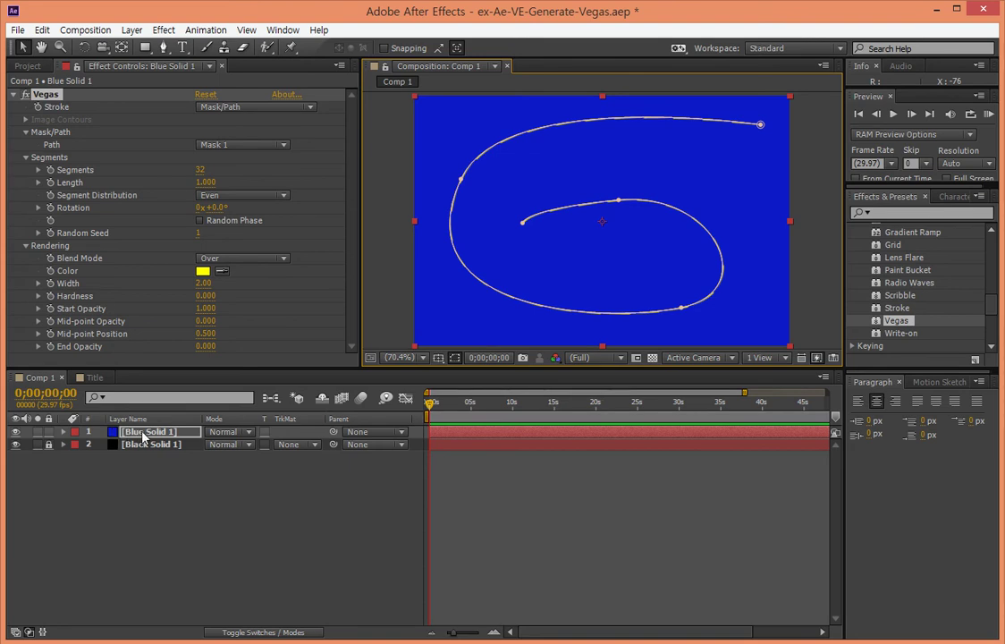
left_click(250, 436)
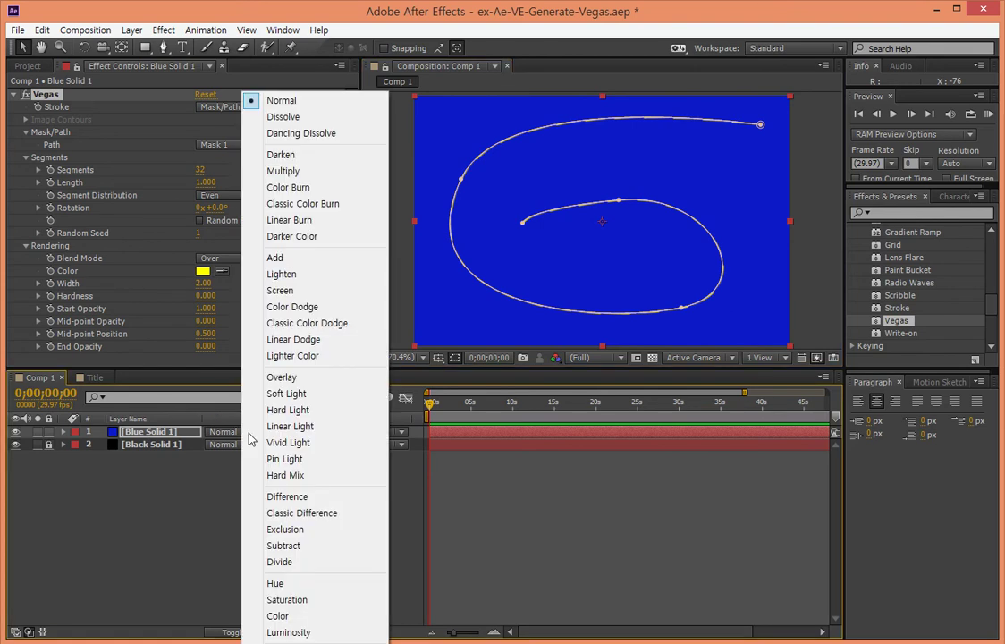
left_click(287, 259)
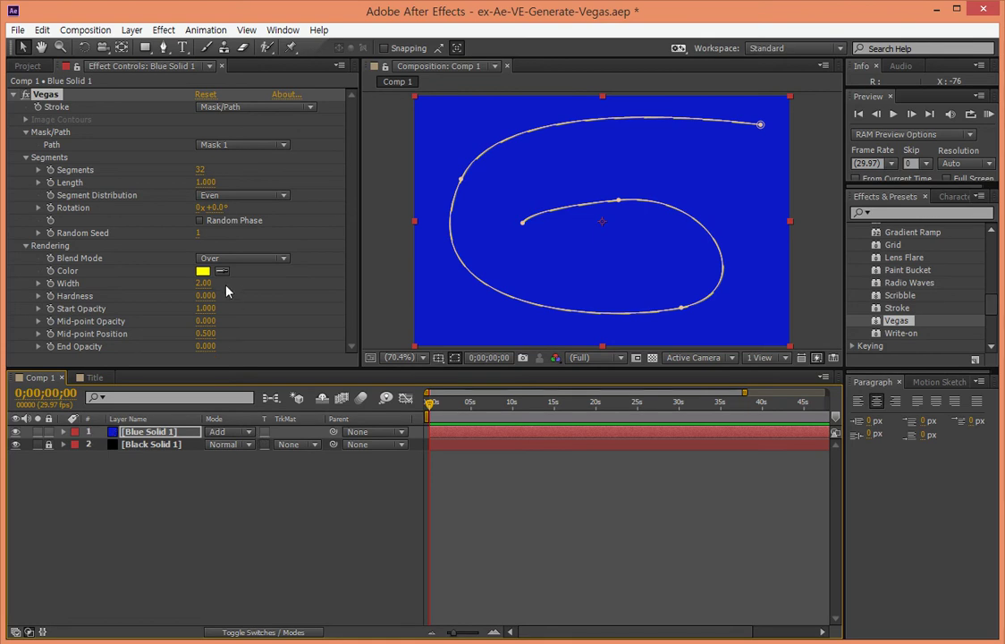
left_click(247, 438)
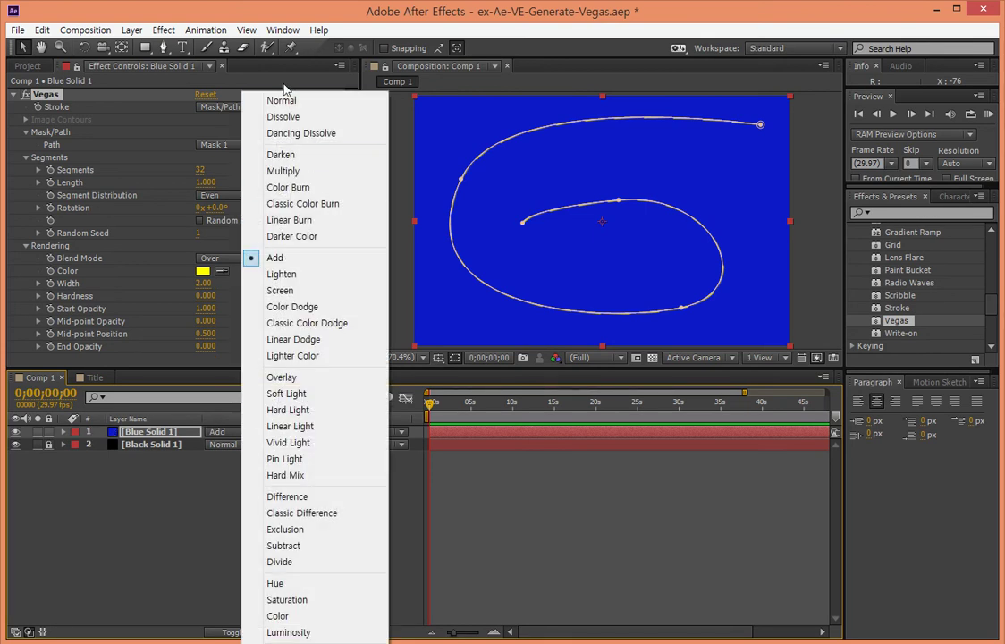
left_click(285, 96)
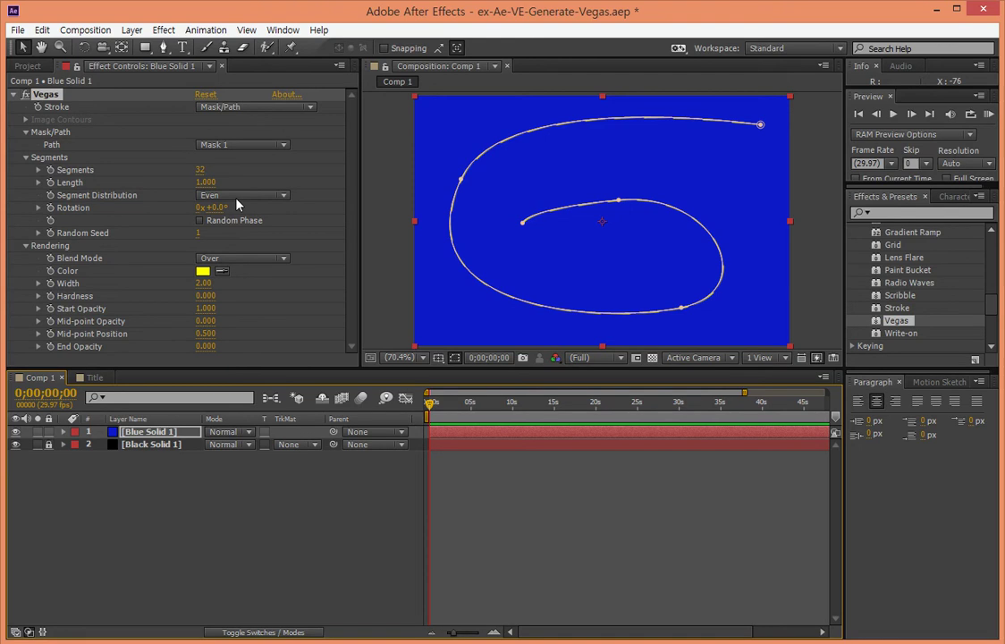
- Set the Vegas Blend Mode to Transparent, showing dashed yellow segments over black
left_click(242, 260)
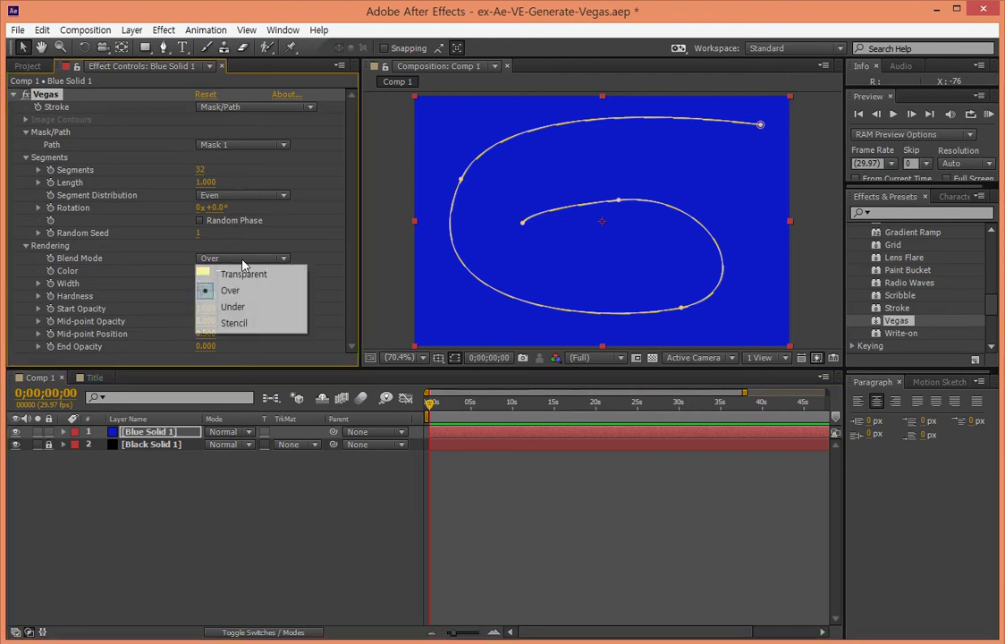
left_click(245, 272)
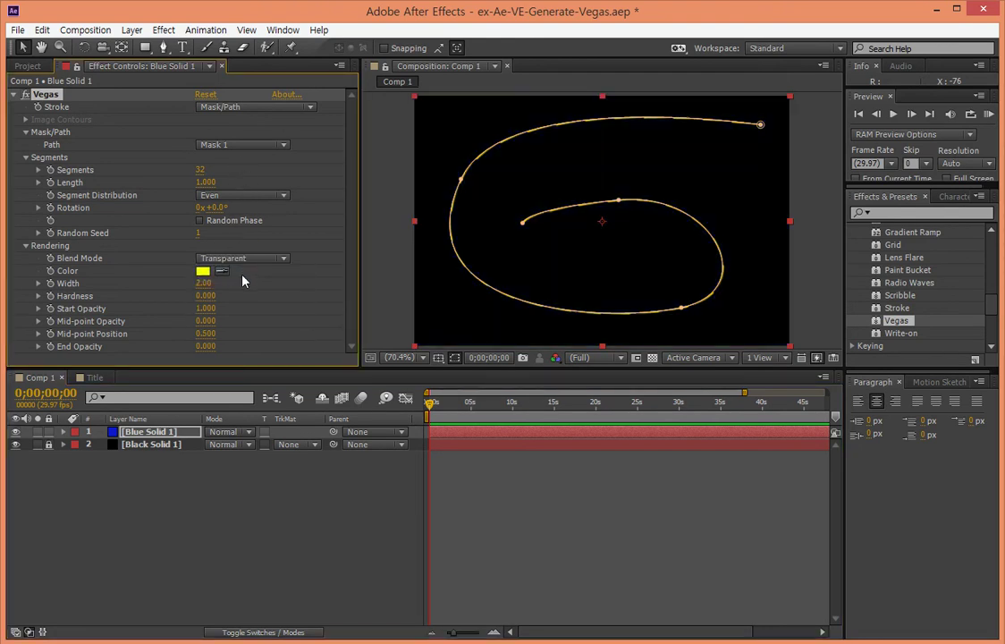
left_click(801, 187)
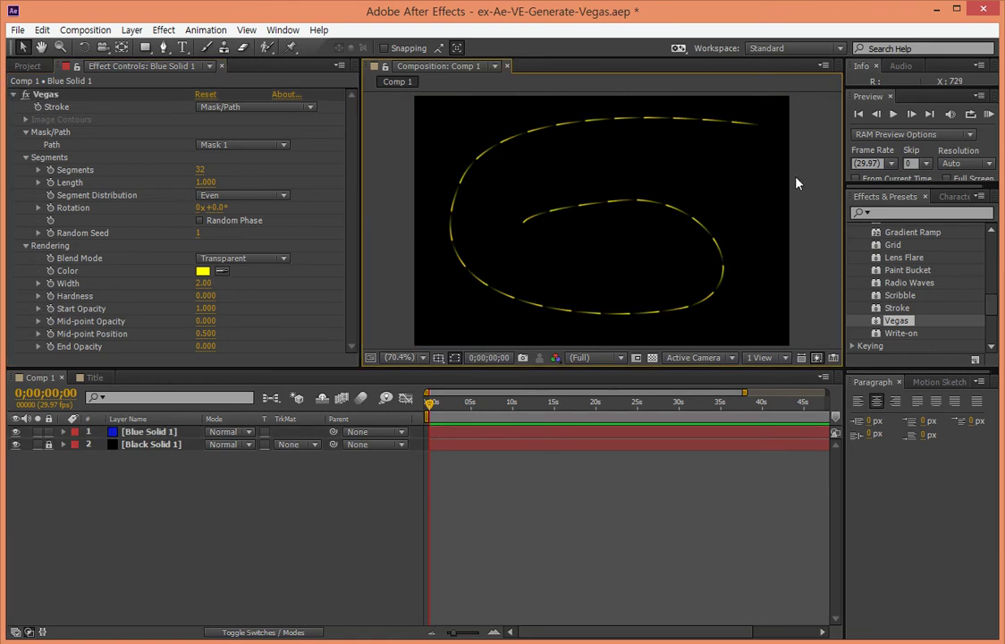
left_click(534, 218)
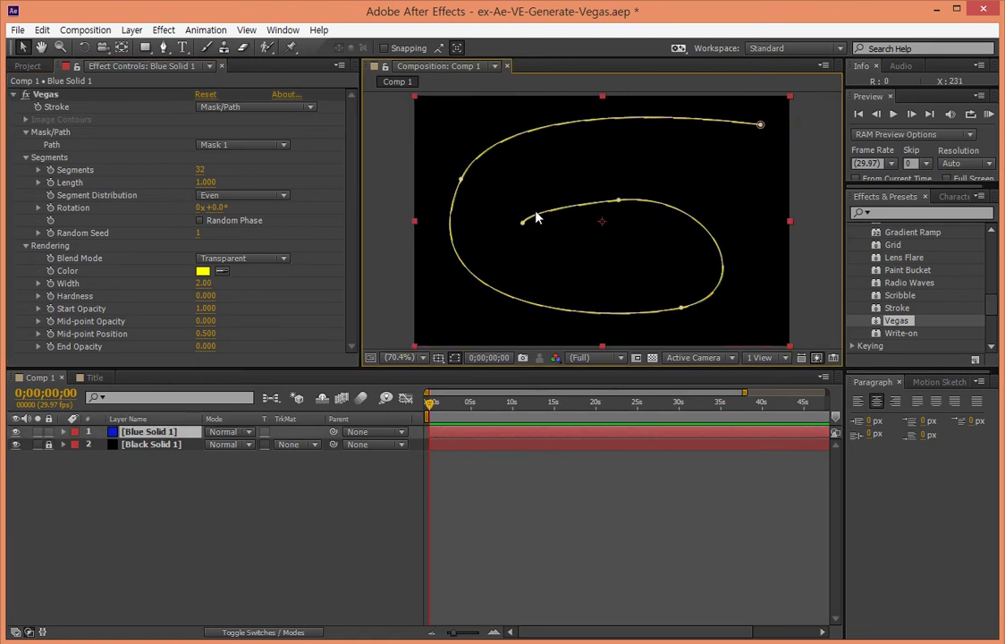
left_click(812, 227)
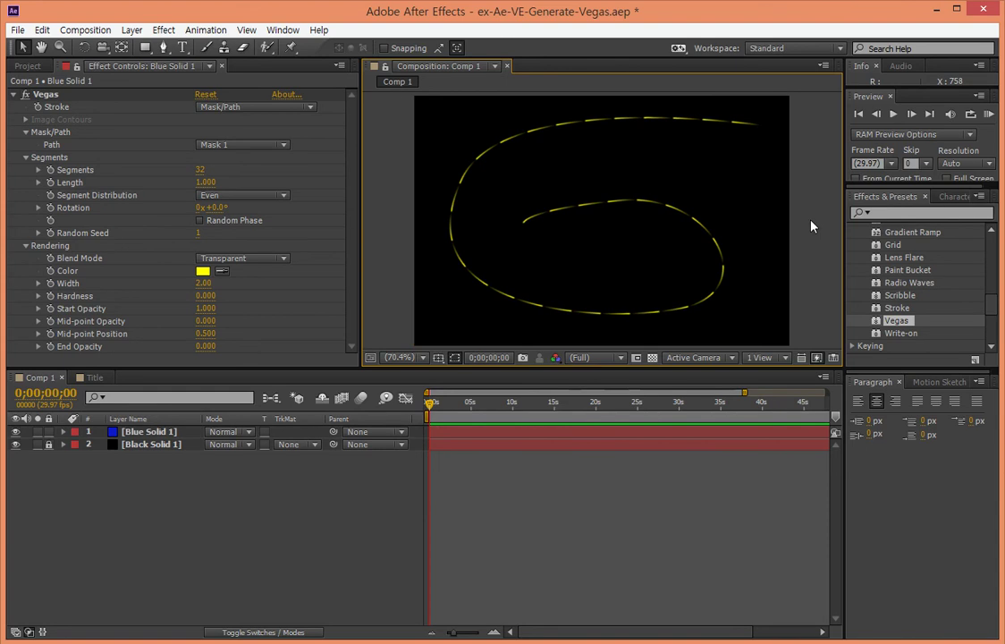
left_click(694, 222)
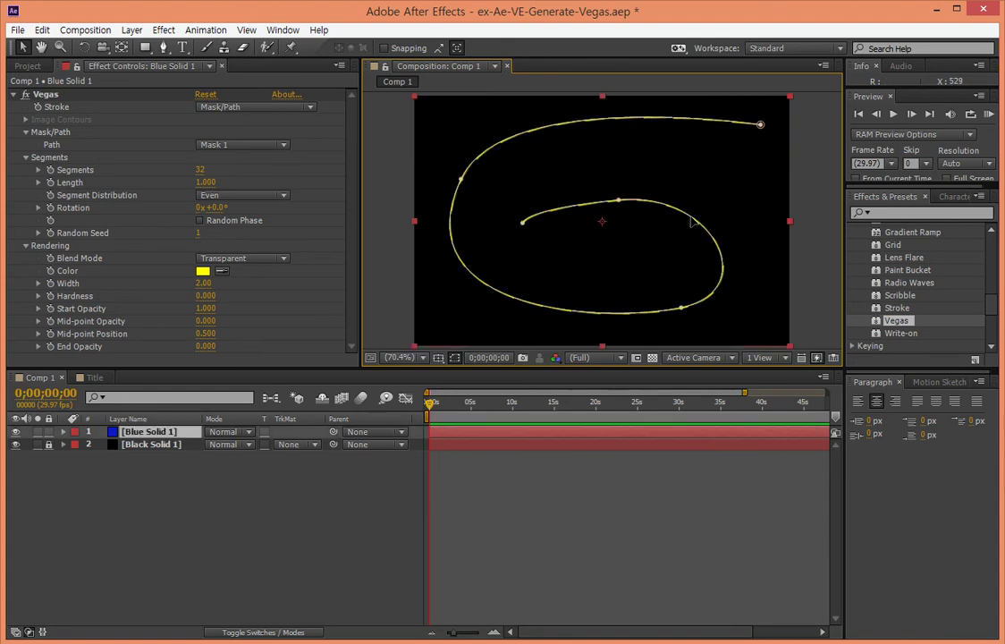
left_click(801, 203)
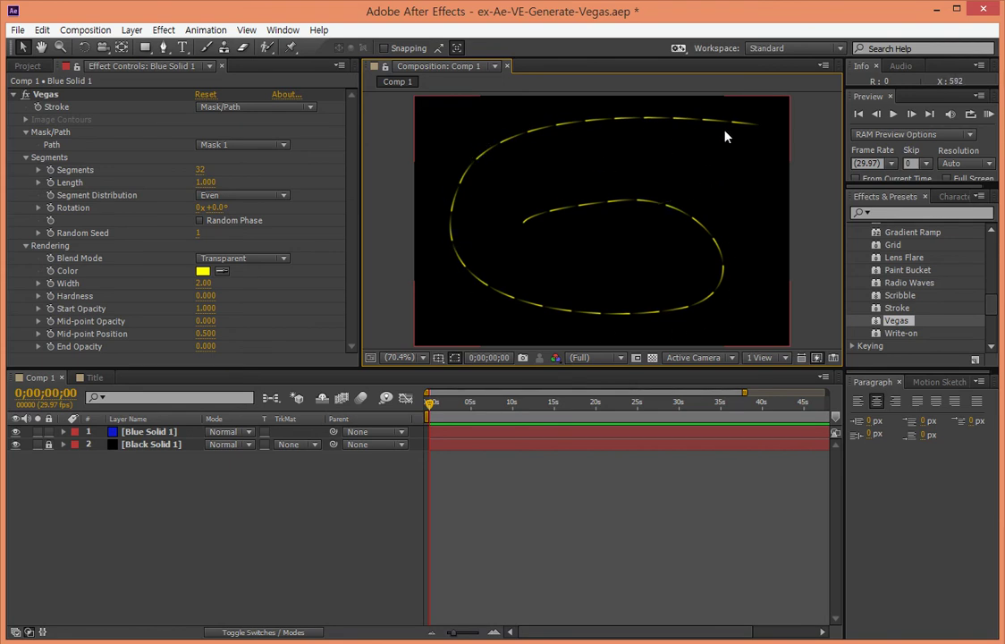
left_click(701, 295)
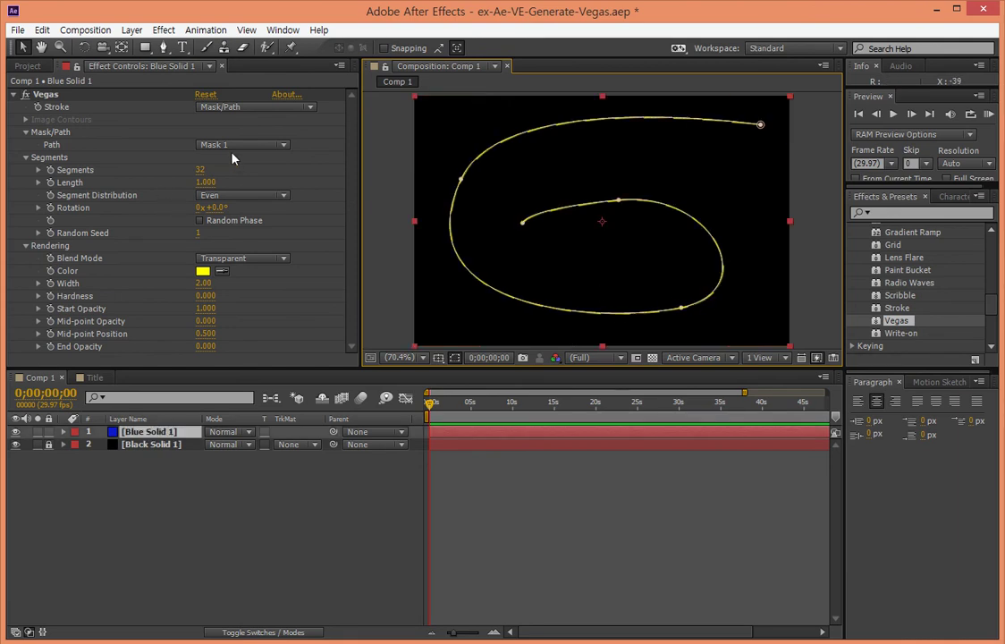
- Set Vegas Segments to 1 for one continuous stroke
left_click(203, 170)
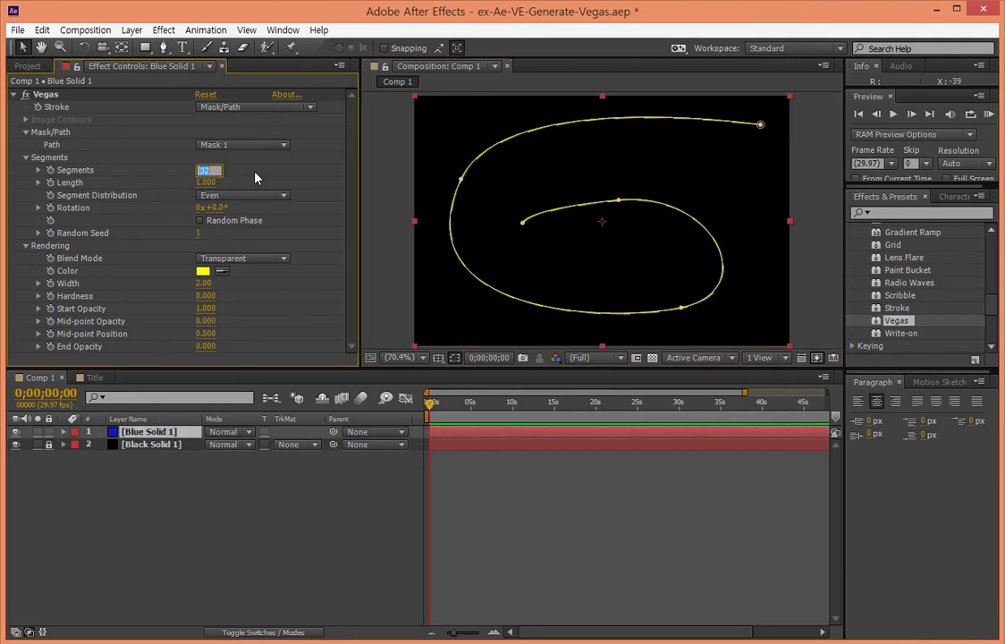
type("1")
key("Return")
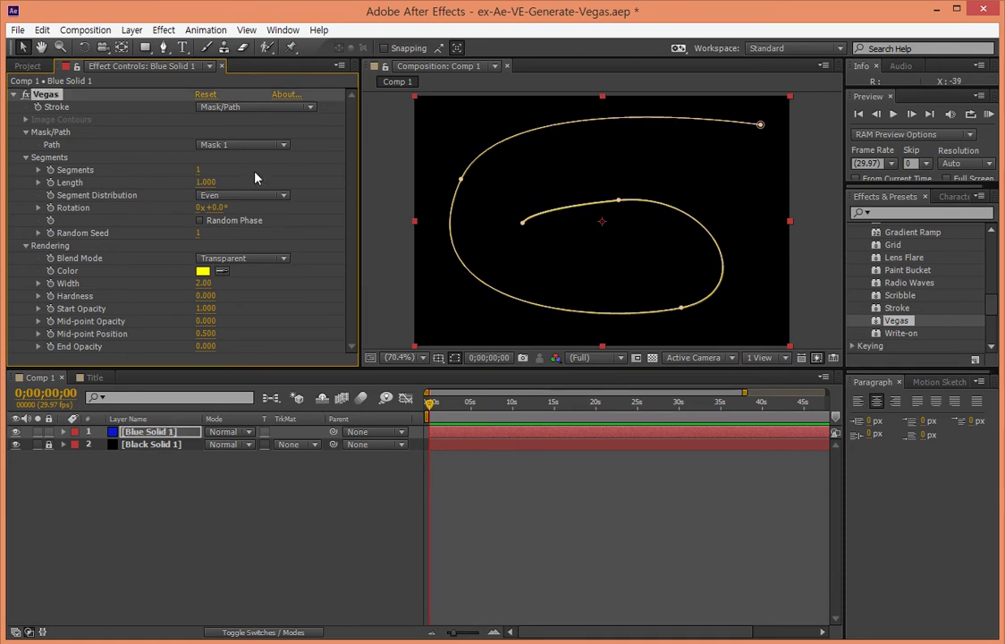
left_click(807, 136)
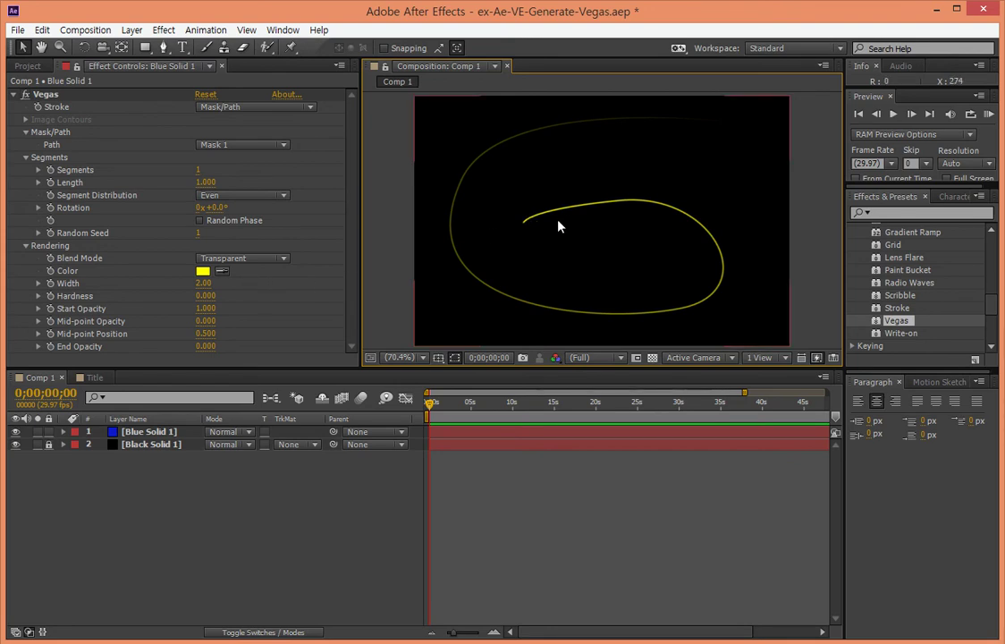
- Recolour the Vegas stroke cyan (#00DEFF) after trying green
left_click(203, 271)
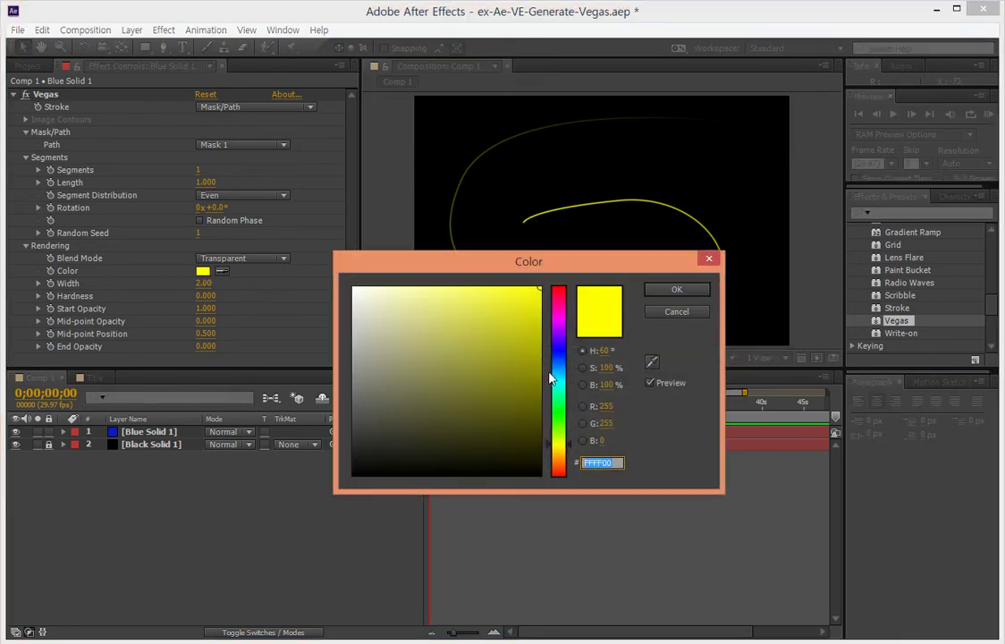
left_click(556, 416)
left_click(559, 413)
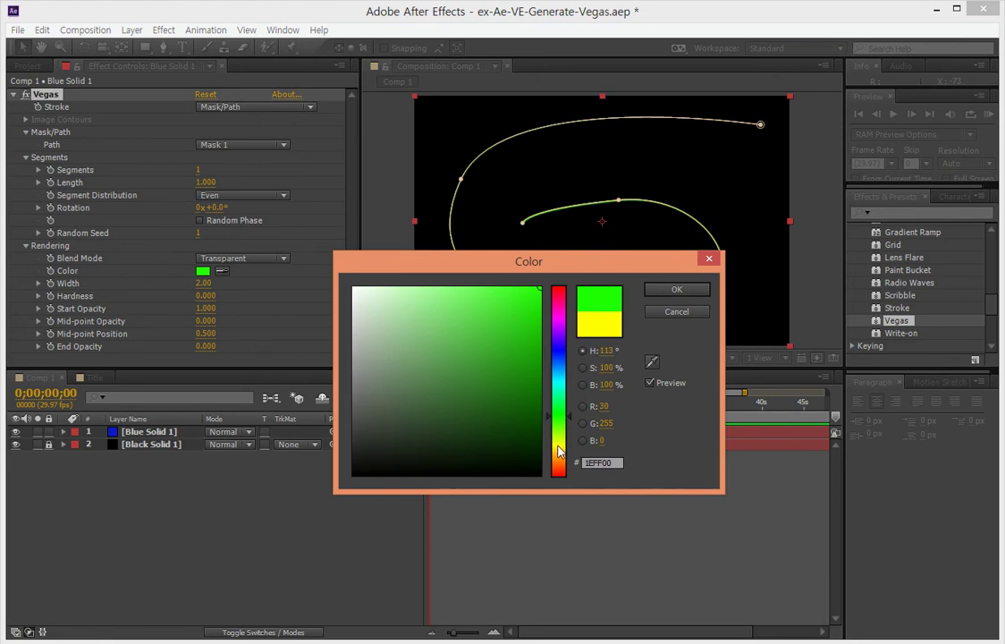
left_click(659, 289)
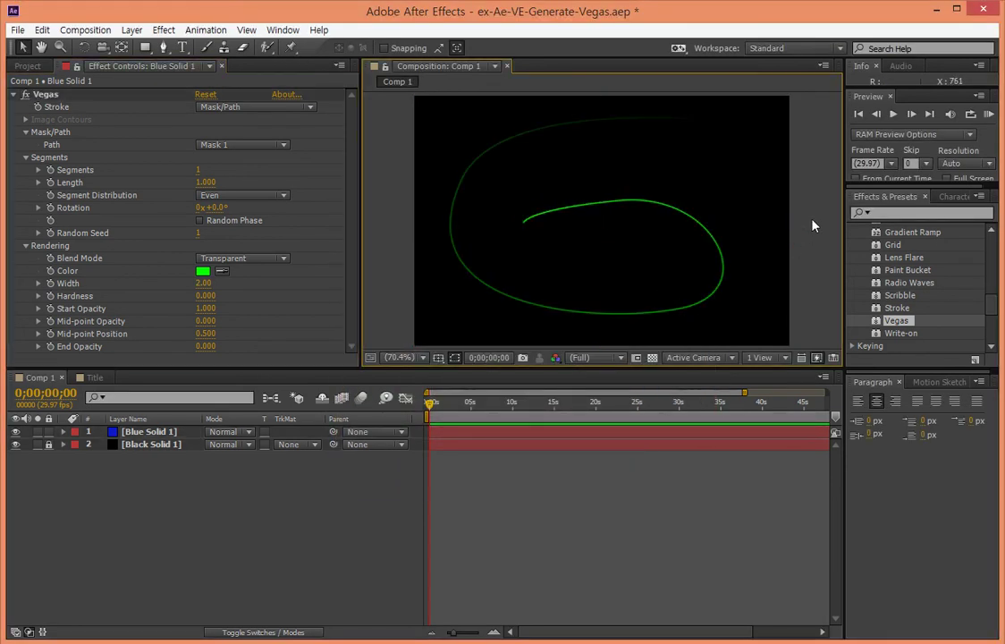
left_click(588, 213)
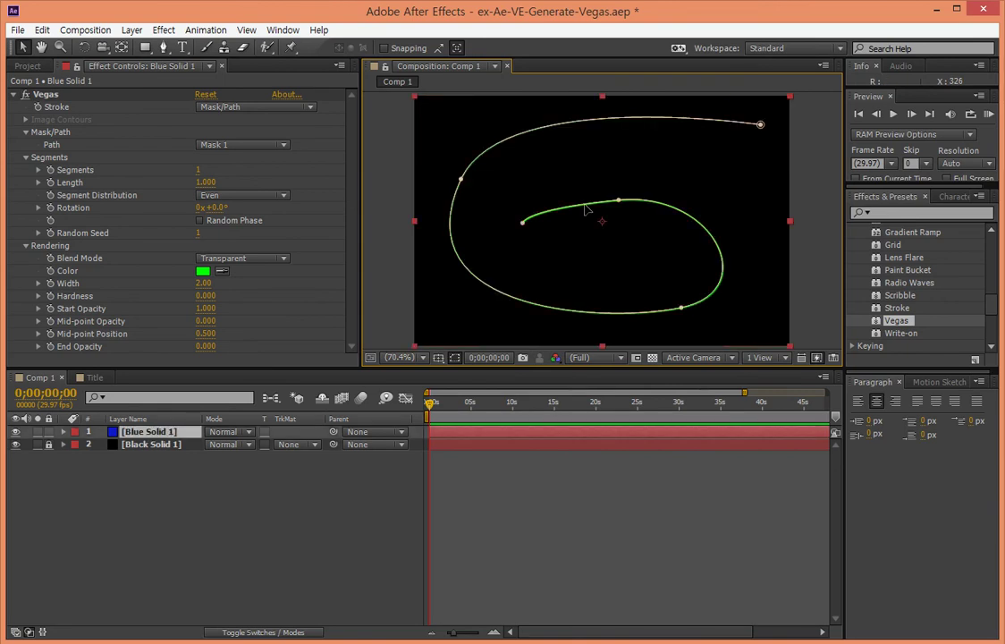
left_click(203, 271)
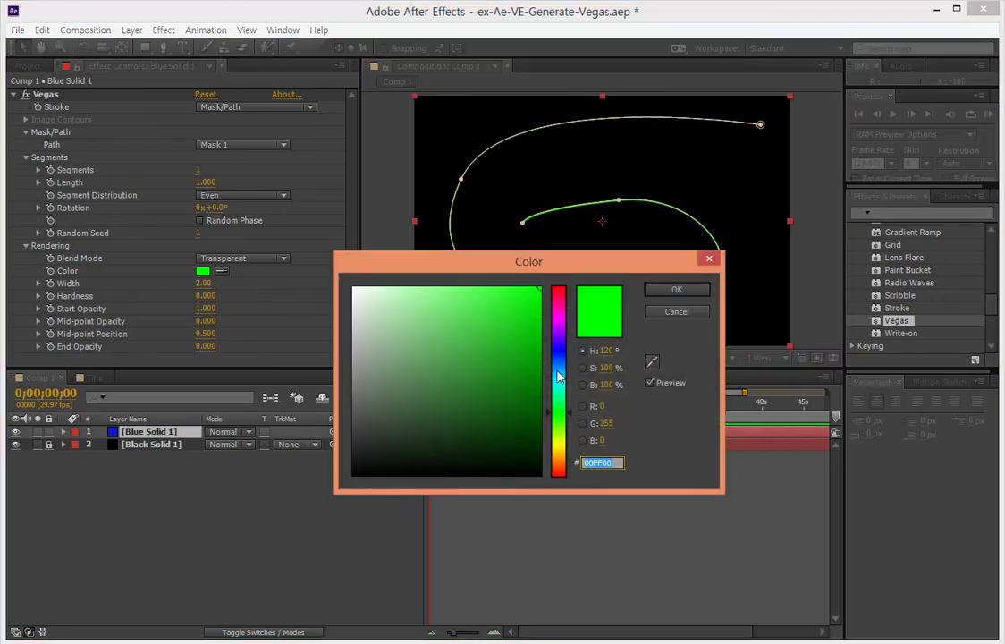
left_click(558, 376)
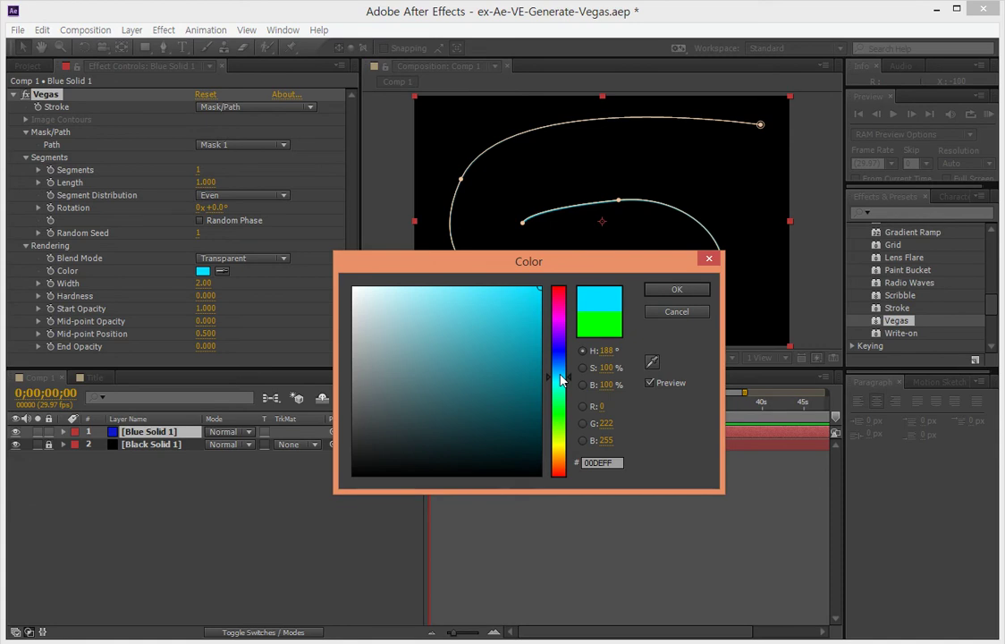
left_click(562, 379)
left_click(676, 291)
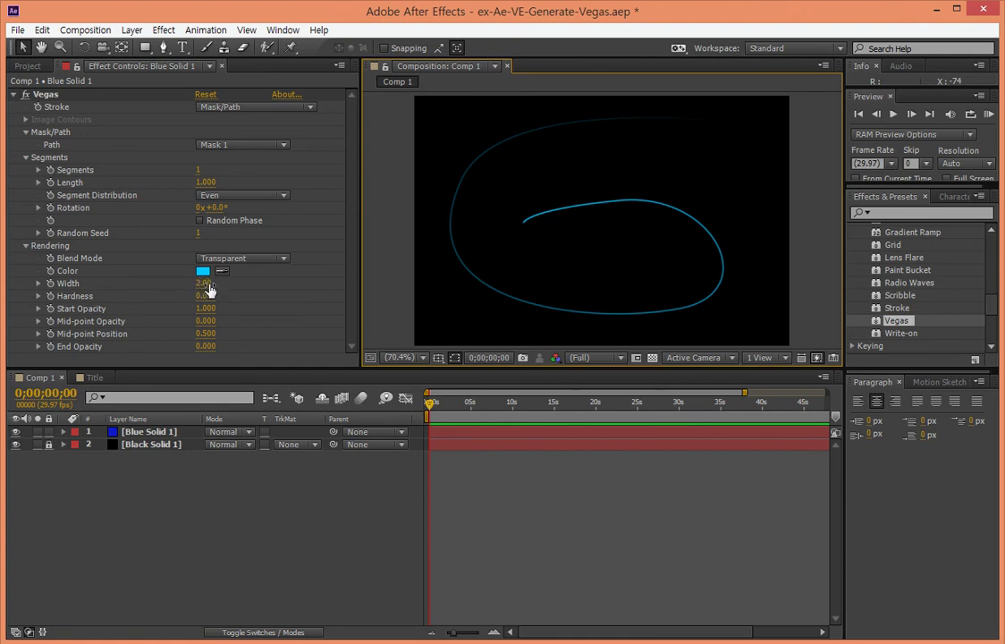
- Reduce the Vegas stroke Width to 0.50, leaving a faint fine line
left_click_drag(204, 284, 186, 282)
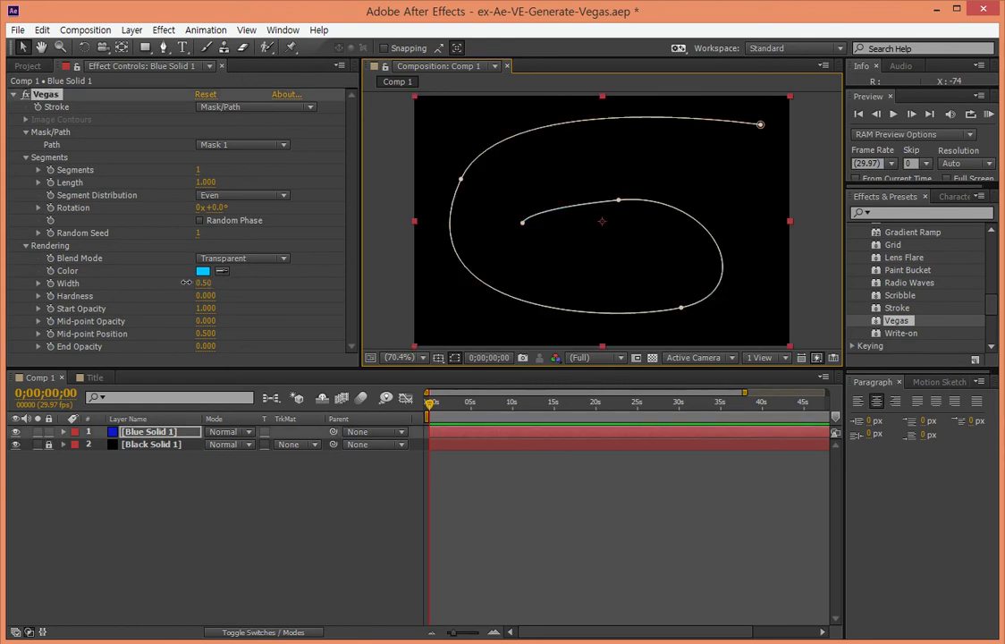
left_click(810, 264)
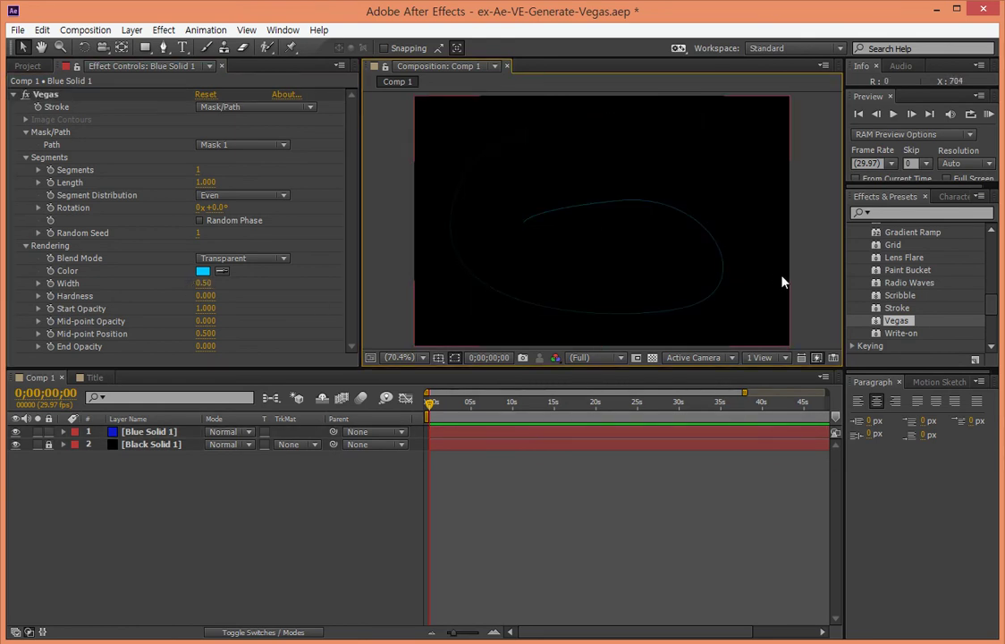
left_click_drag(802, 282, 597, 204)
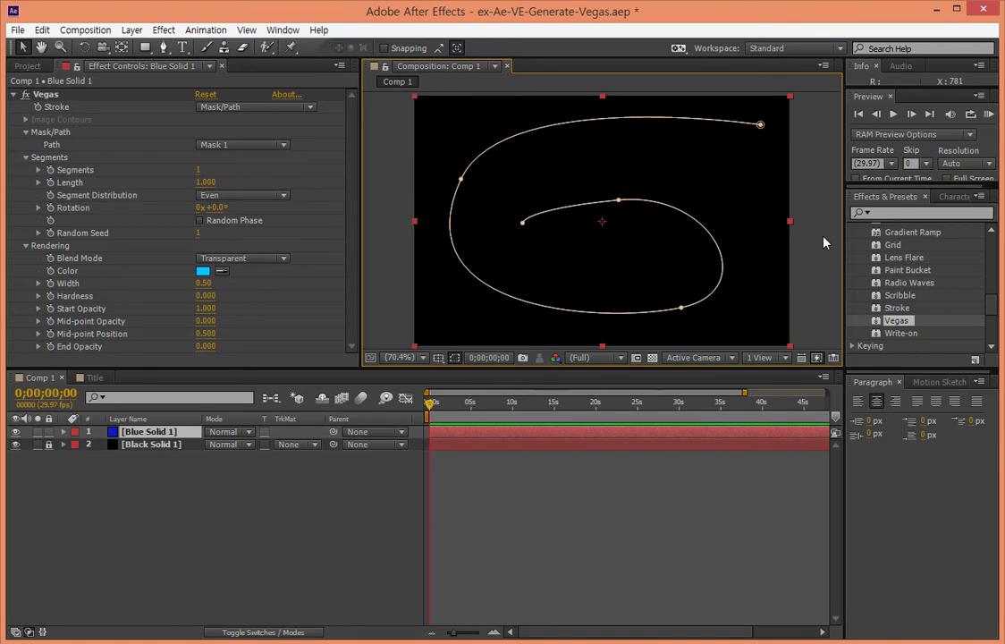
left_click(723, 207)
- Enter a Start Opacity of 10 for the Vegas stroke
left_click(204, 310)
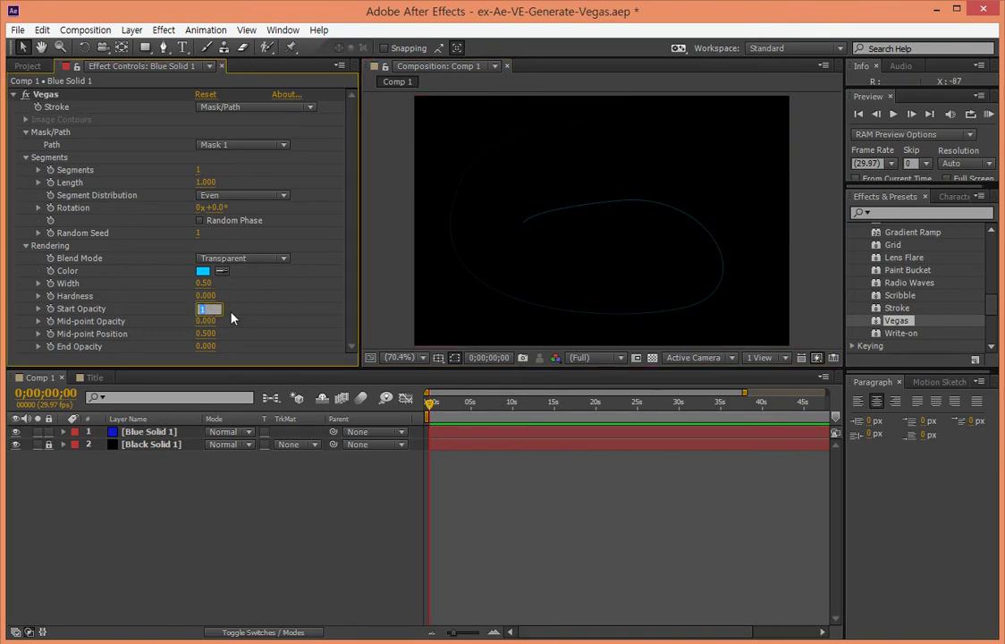
key("Return")
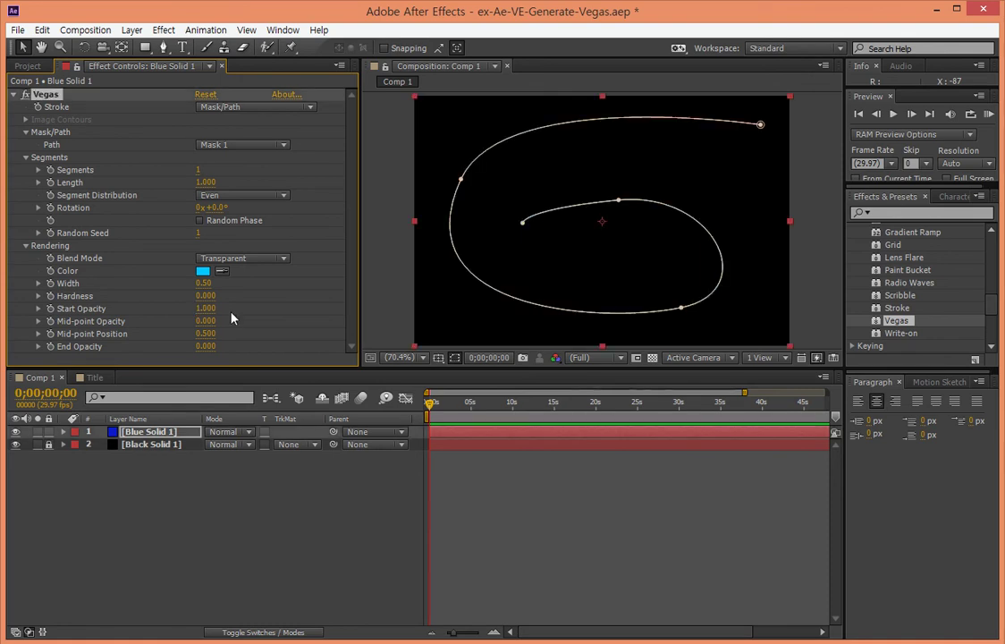
left_click(769, 219)
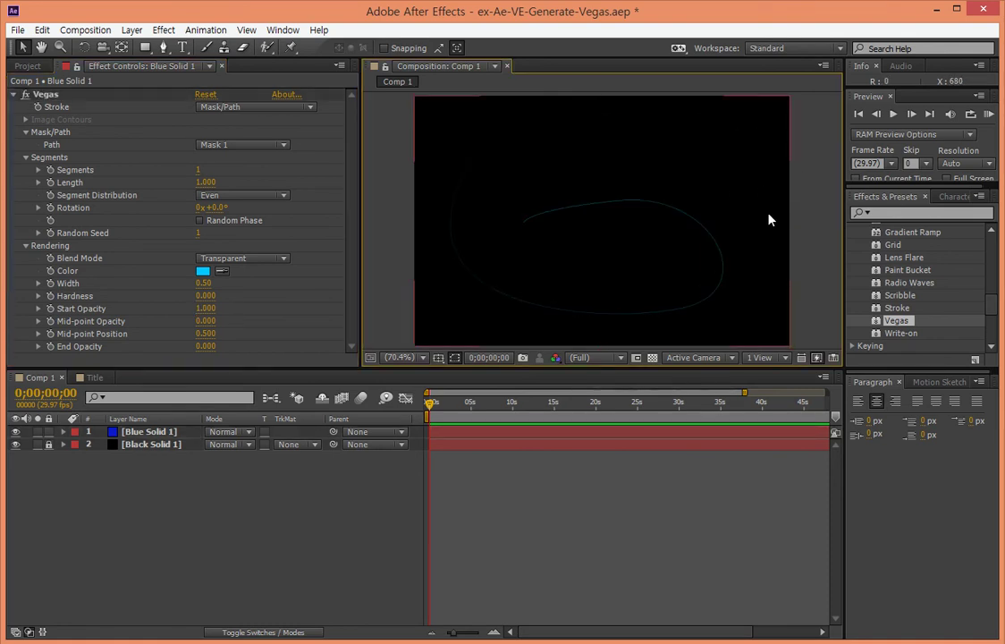
left_click(714, 248)
left_click(206, 310)
type("10")
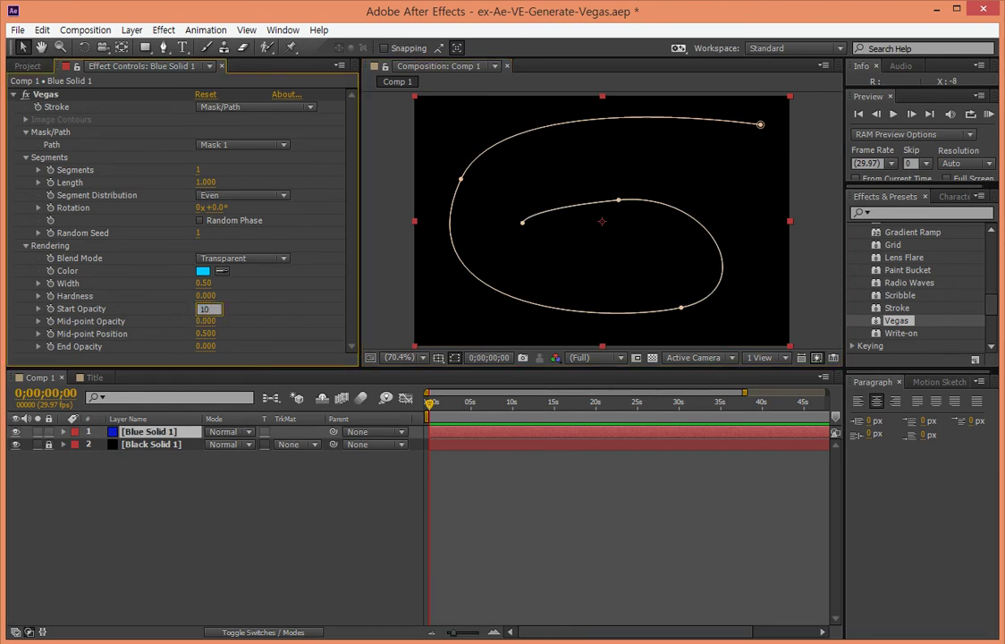
key("Return")
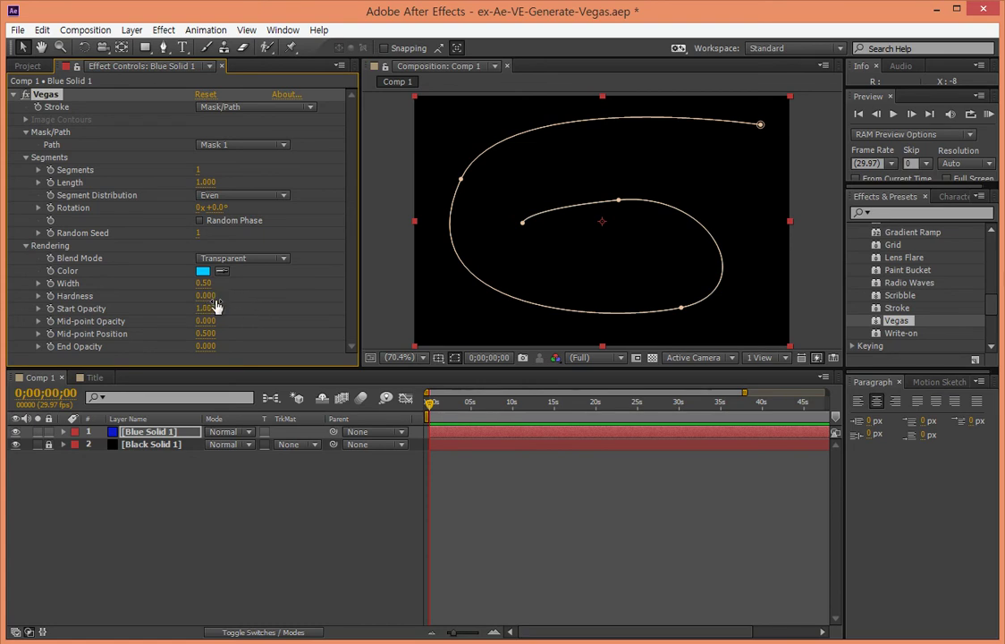
- Raise the Vegas stroke Width to 10 for a thick glow
left_click_drag(205, 283, 208, 282)
left_click(206, 282)
type("10")
key("Return")
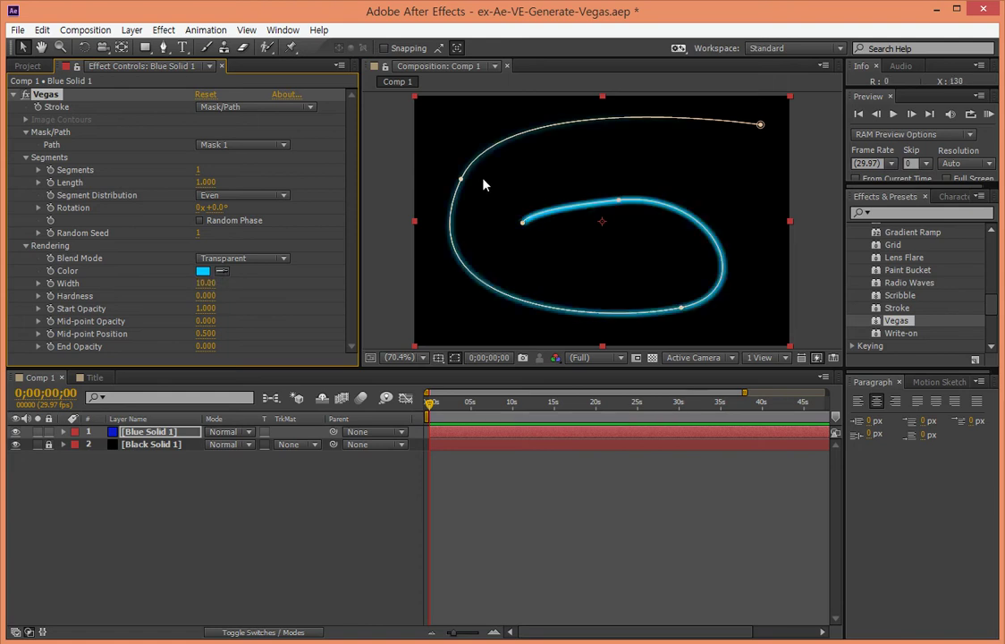
left_click(812, 186)
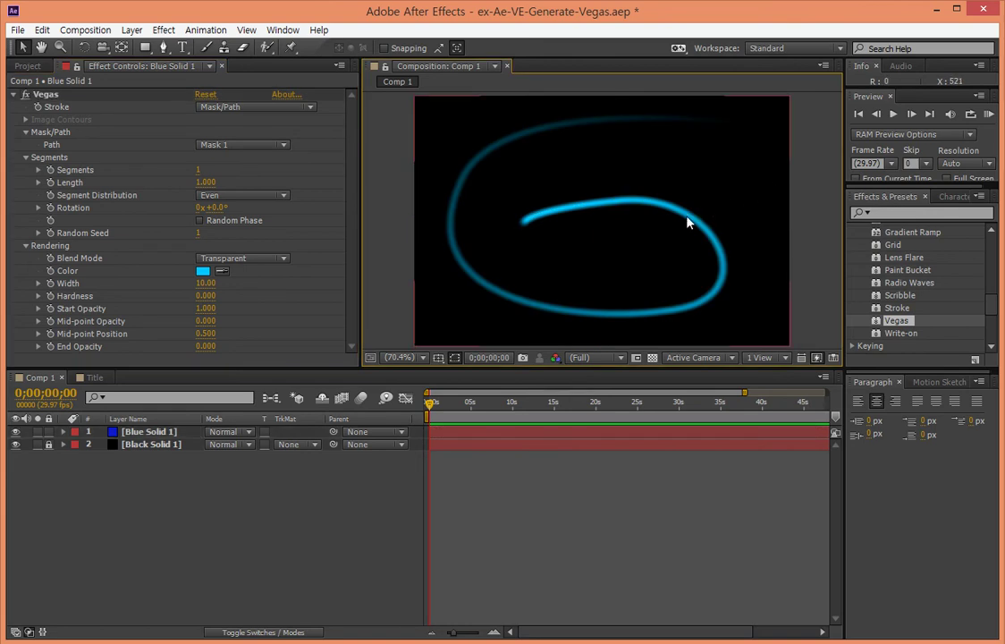
left_click(657, 206)
left_click(805, 208)
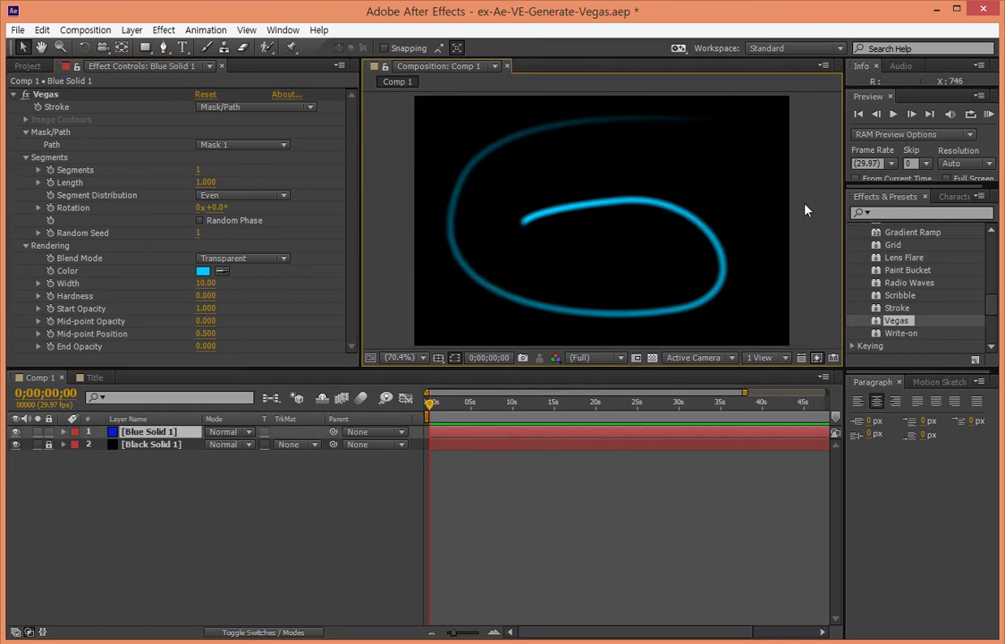
- Scrub the stroke Width back down to about 4.80
left_click(697, 221)
left_click_drag(205, 283, 192, 282)
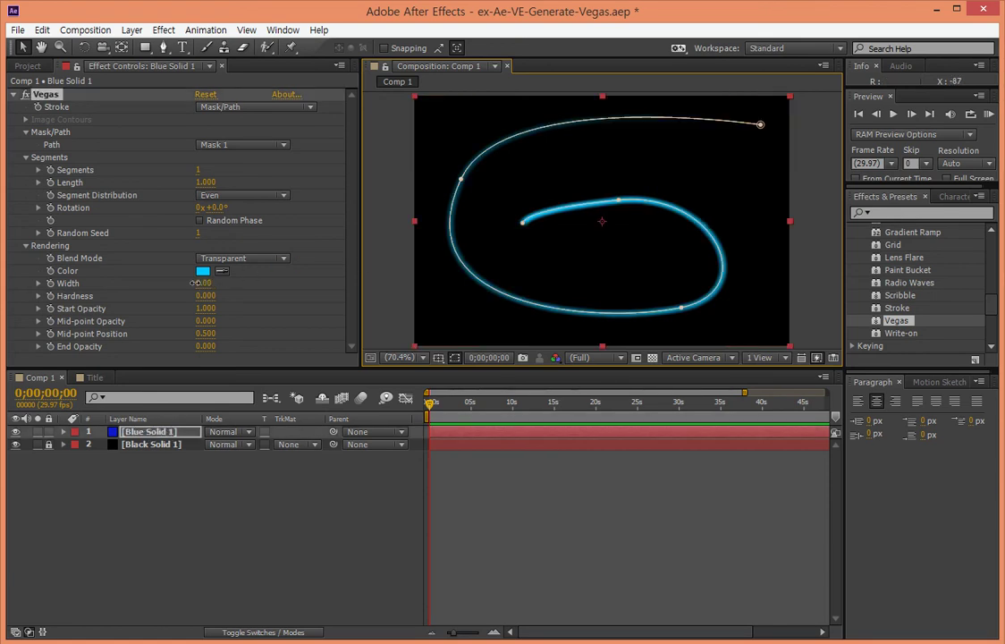
left_click(808, 264)
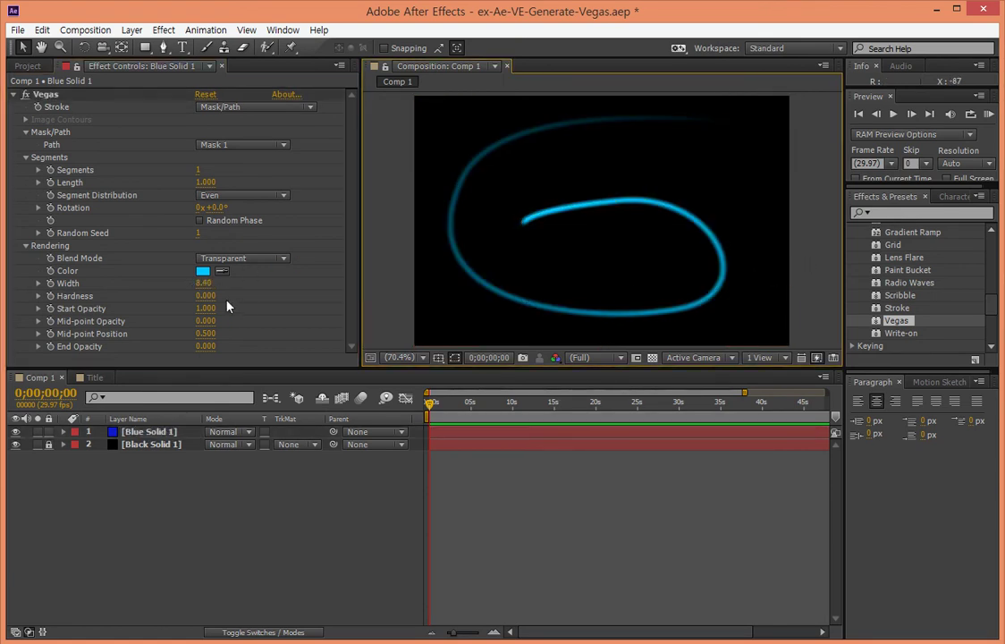
left_click_drag(205, 285, 180, 284)
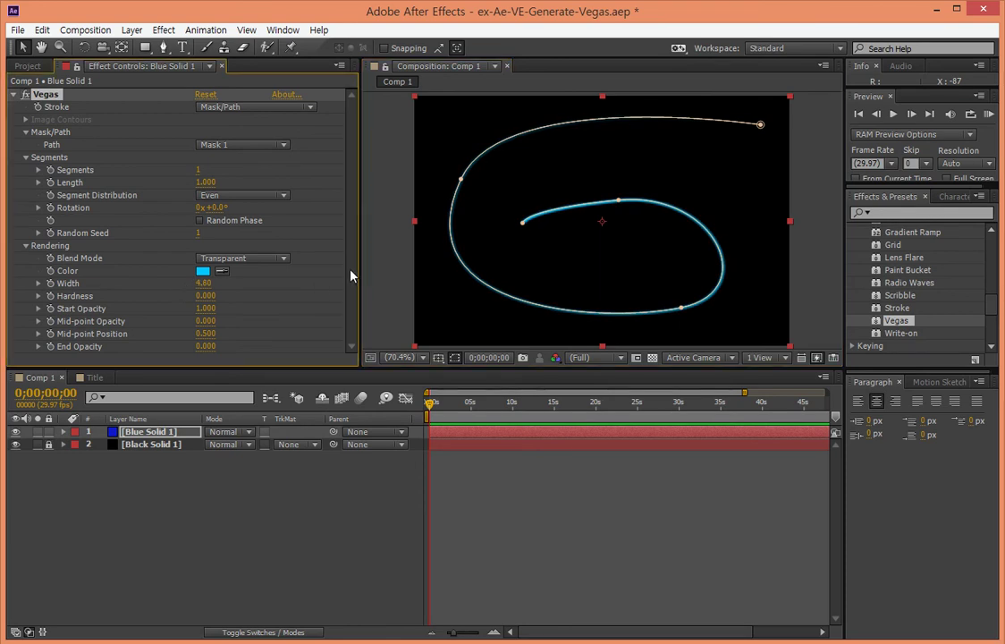
left_click(380, 256)
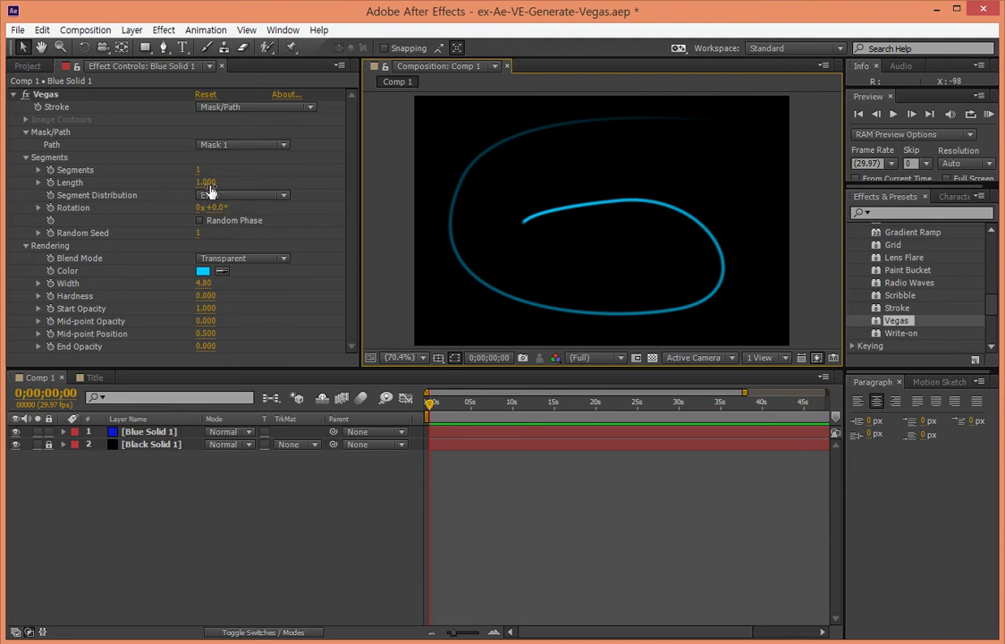
- Scrub Vegas Length from 1.000 to 0.270, leaving a short fading cyan arc
left_click_drag(206, 182, 194, 182)
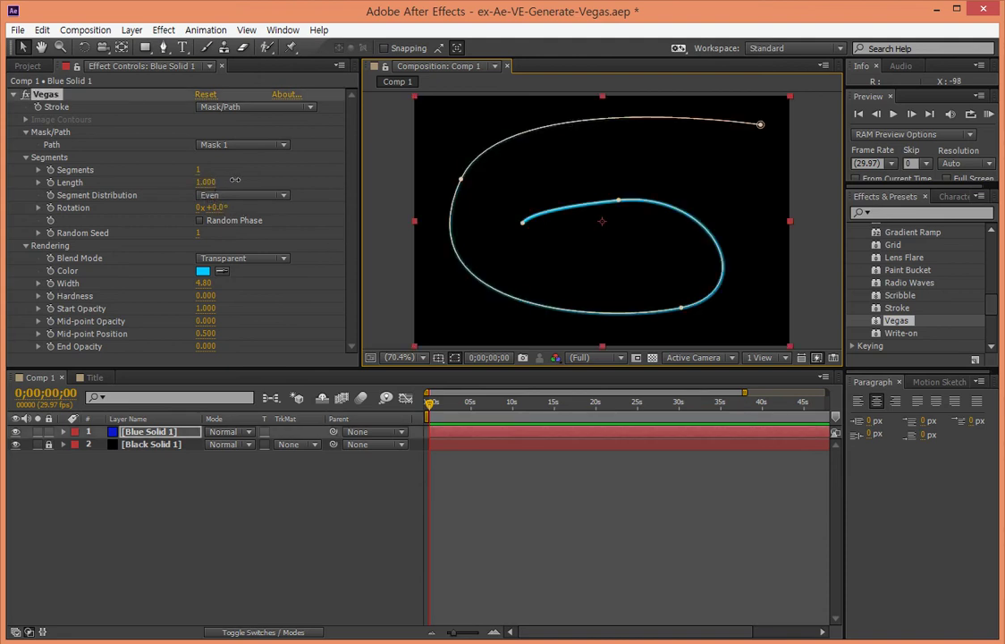
left_click_drag(263, 182, 179, 182)
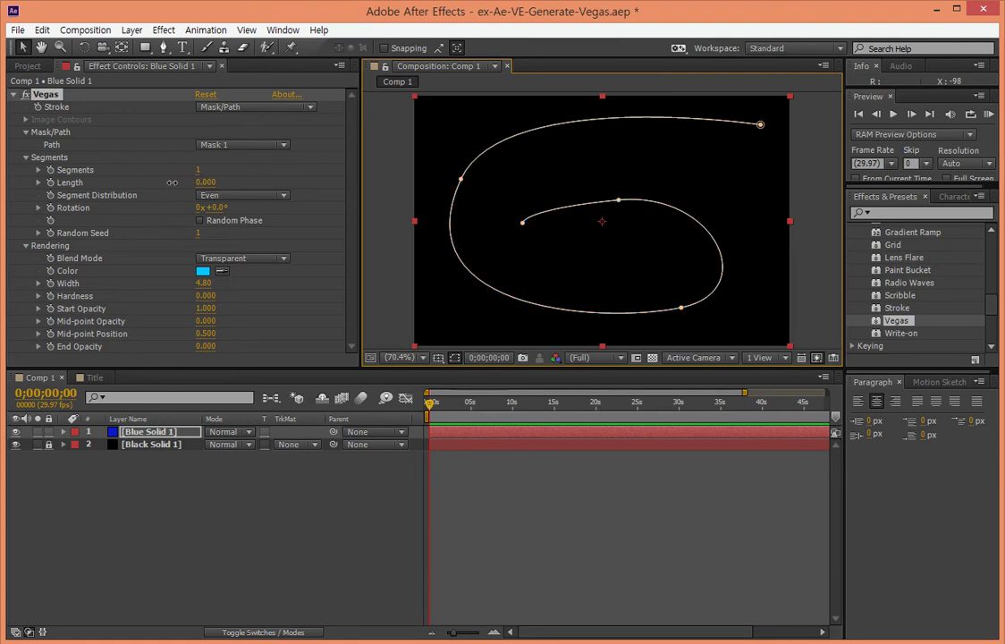
left_click(803, 217)
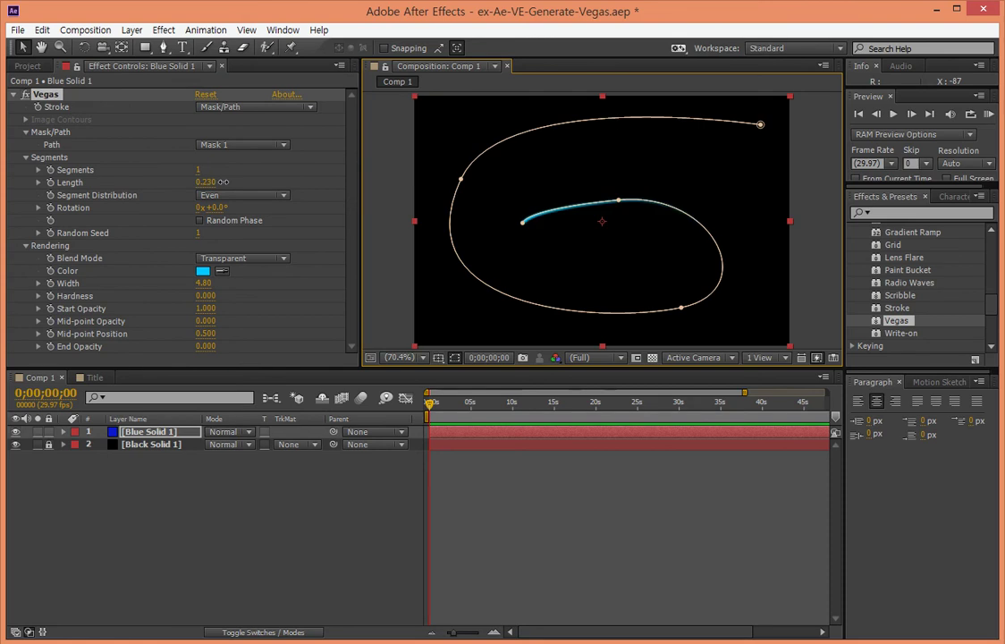
left_click(379, 221)
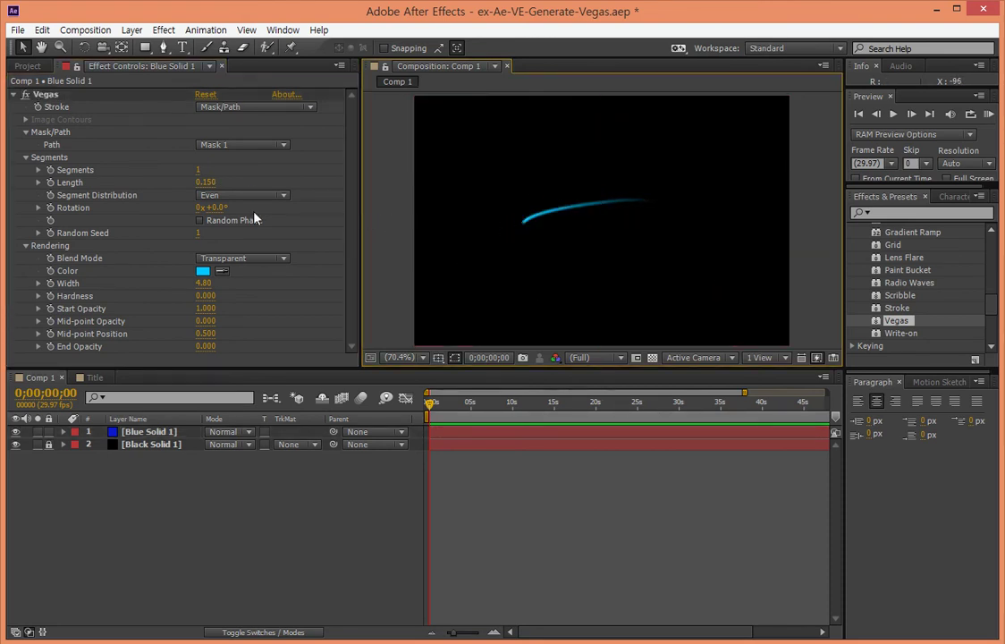
left_click_drag(202, 182, 232, 181)
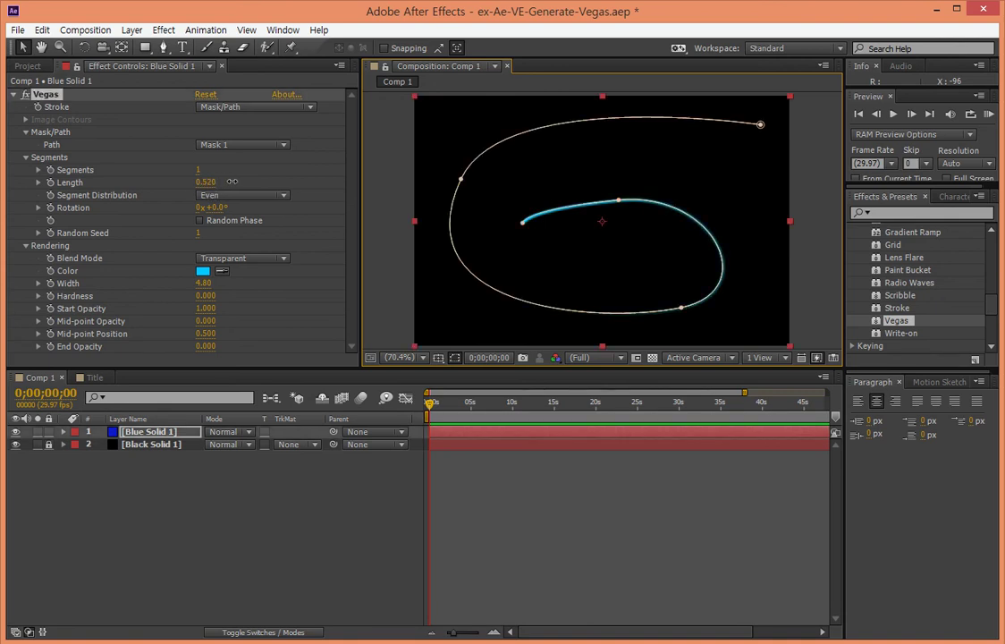
left_click_drag(231, 182, 214, 182)
left_click(326, 205)
left_click(655, 206)
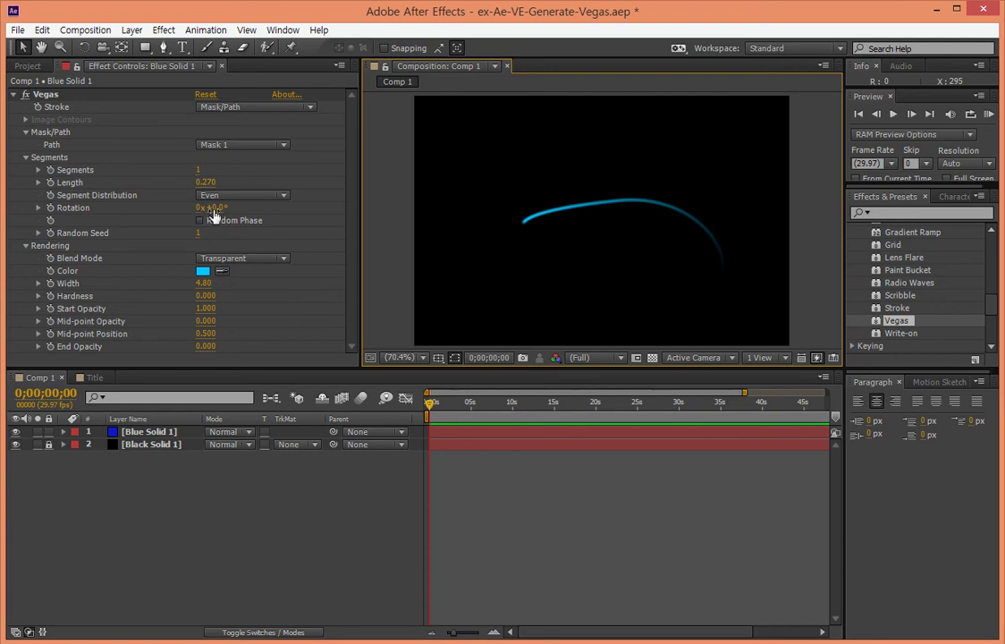
- Reset Vegas Rotation to 0, then scrub it to 0x+294.0°
mouse_move(215, 208)
left_mouse_down()
mouse_move(453, 221)
mouse_move(243, 229)
mouse_move(291, 226)
mouse_move(143, 216)
mouse_move(157, 217)
left_mouse_up()
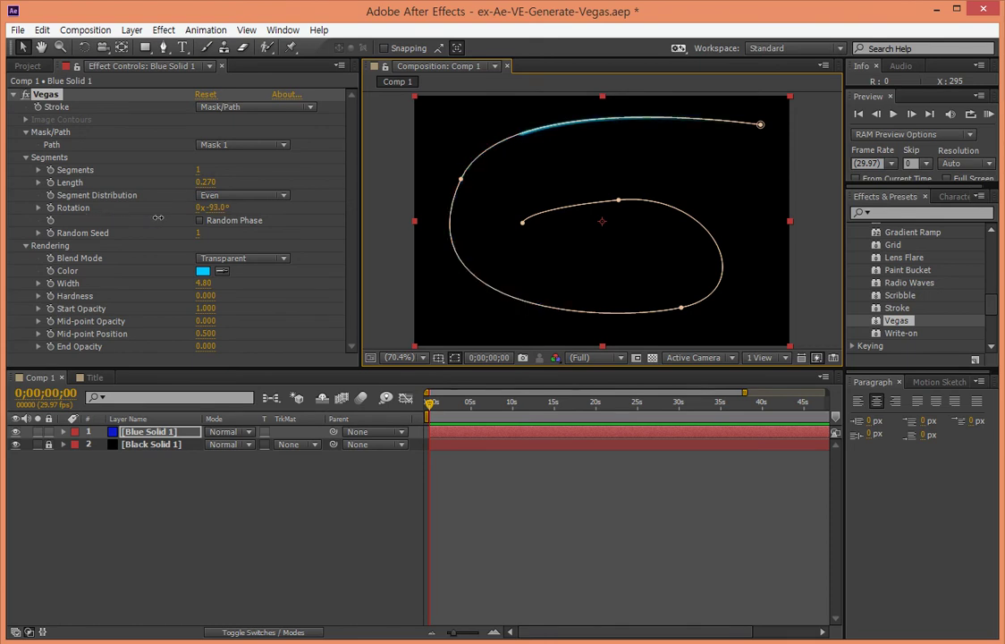
left_click(217, 208)
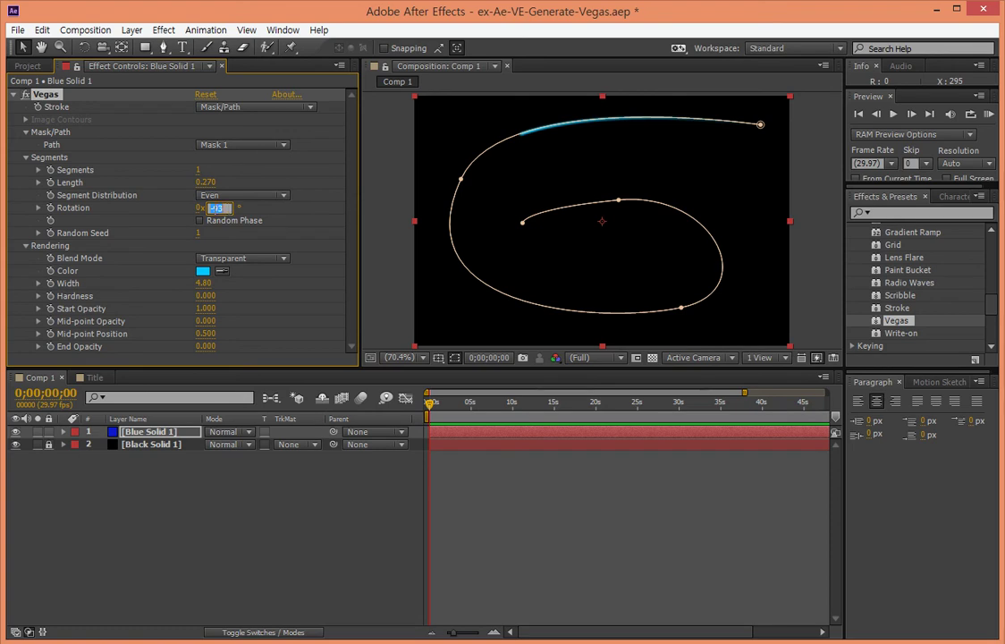
type("0")
key("Return")
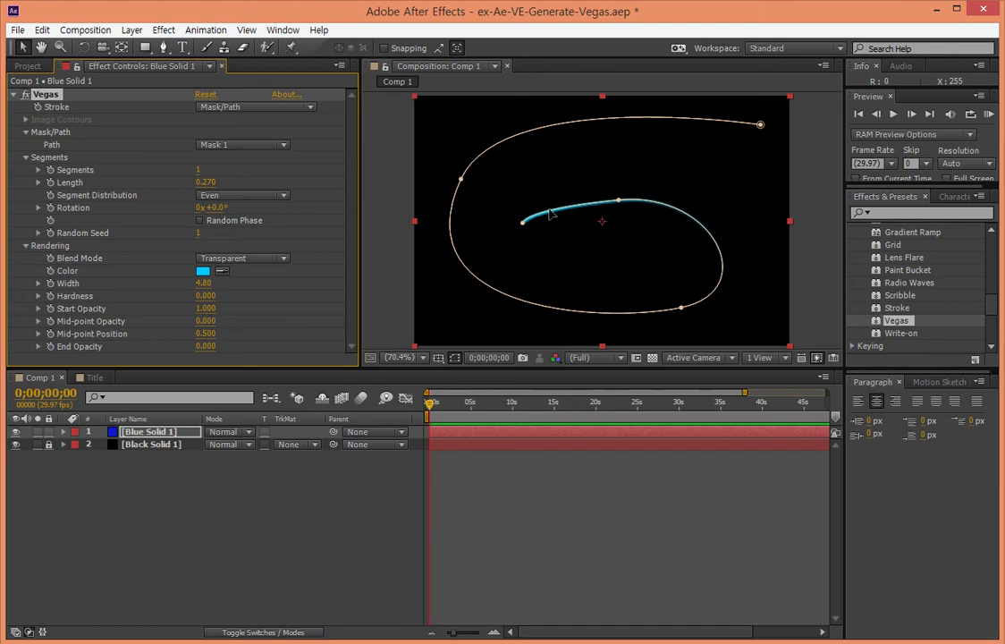
mouse_move(224, 209)
left_mouse_down()
mouse_move(269, 206)
mouse_move(148, 208)
mouse_move(213, 207)
left_mouse_up()
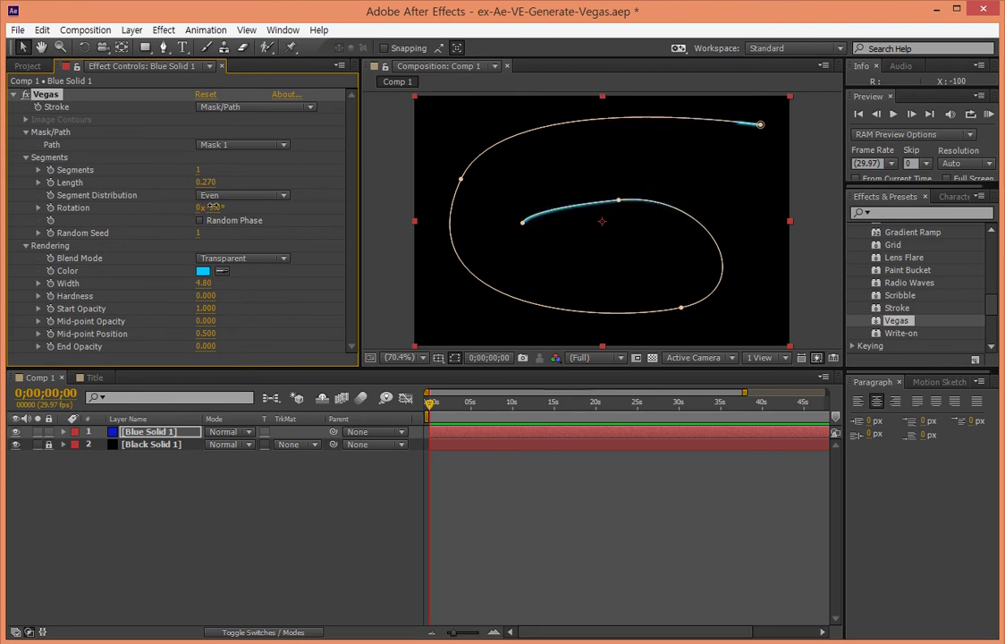
left_click_drag(213, 207, 484, 228)
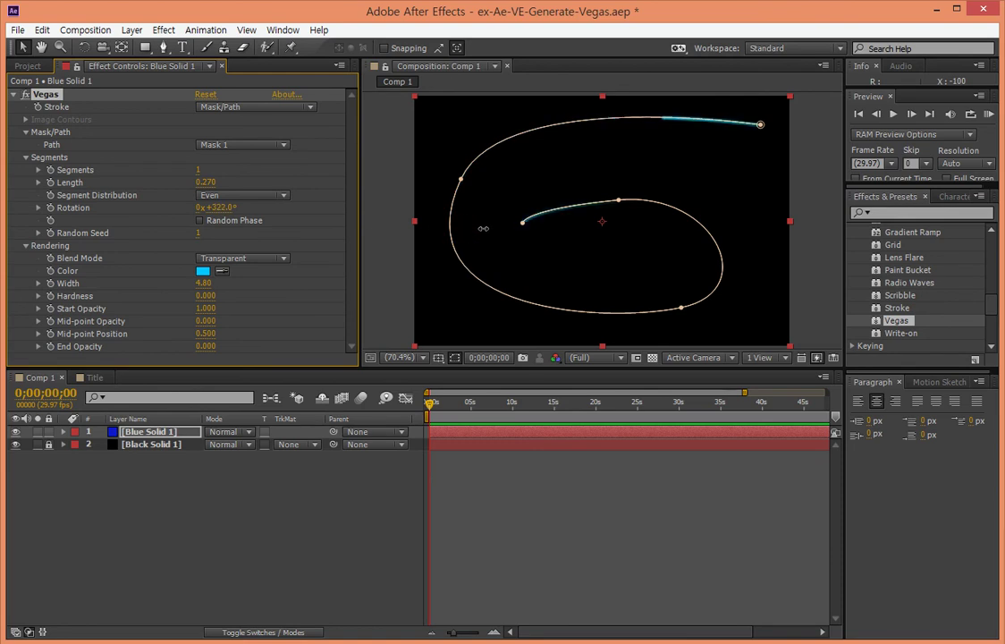
left_click_drag(485, 228, 461, 228)
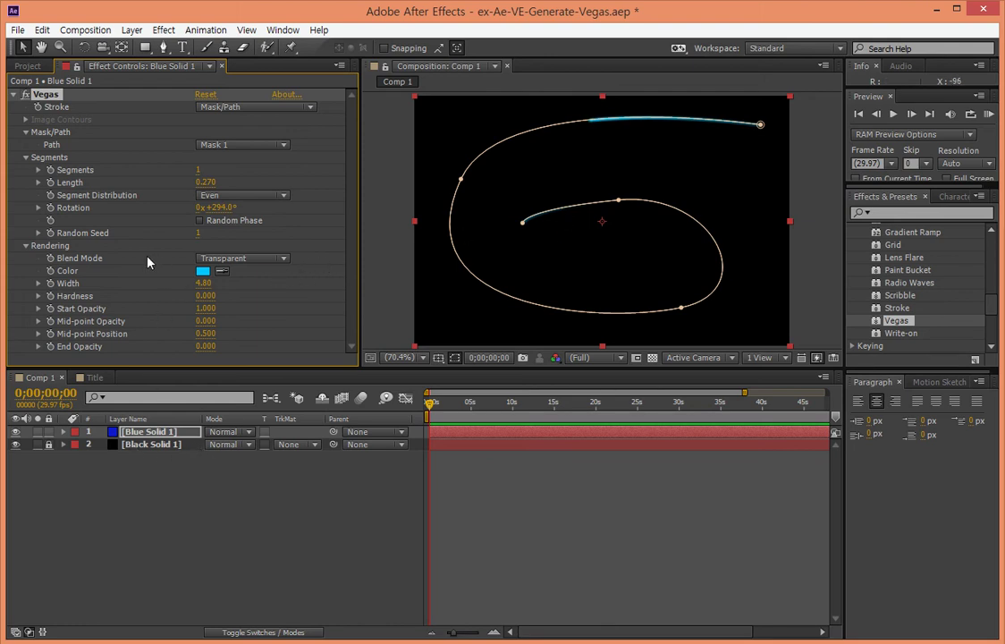
- Keyframe Vegas Rotation at the start, 26 s and about 41 s (ending at 0x+0.0°), then scrub to preview
left_click(50, 206)
left_click_drag(430, 407, 650, 410)
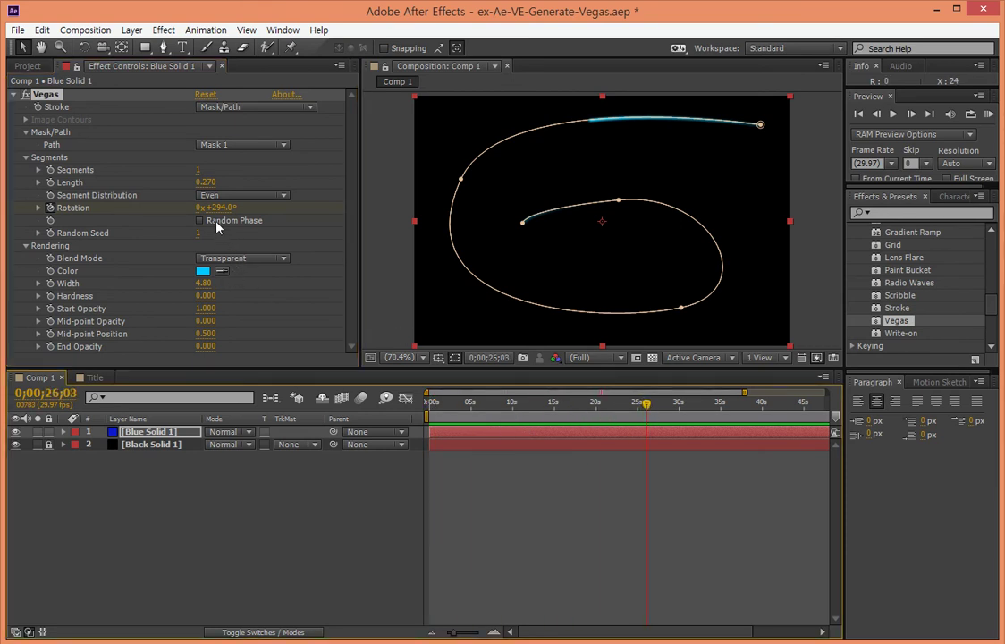
mouse_move(219, 213)
left_mouse_down()
mouse_move(105, 224)
mouse_move(122, 224)
left_mouse_up()
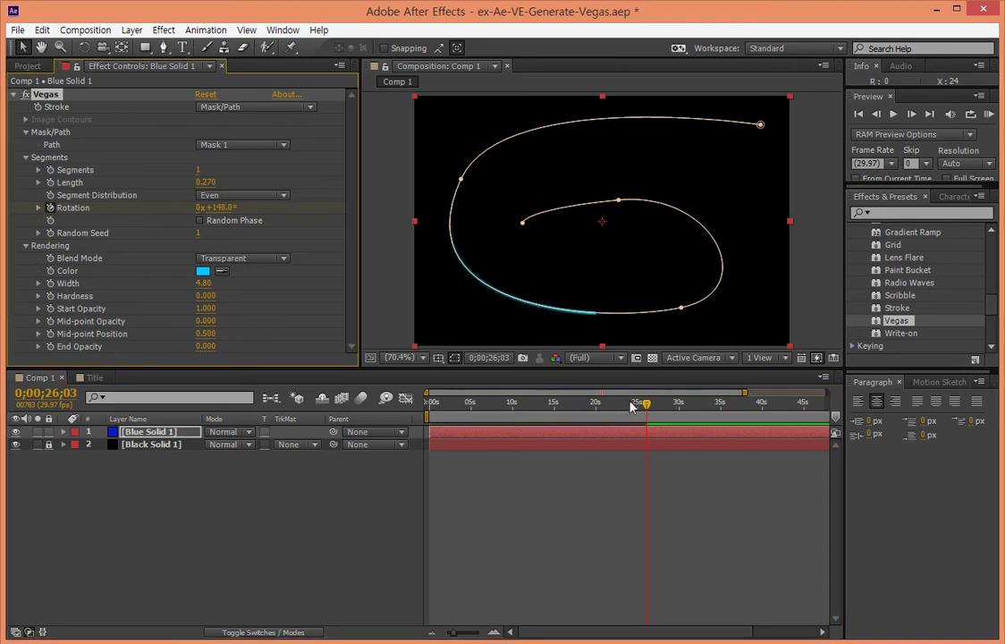
left_click_drag(650, 409, 771, 409)
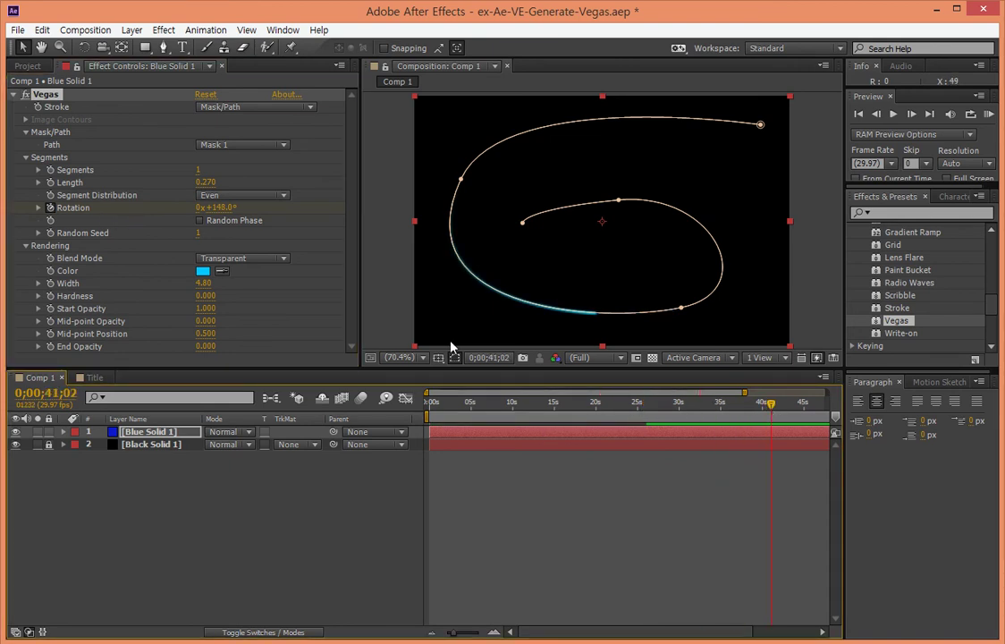
left_click_drag(215, 206, 106, 206)
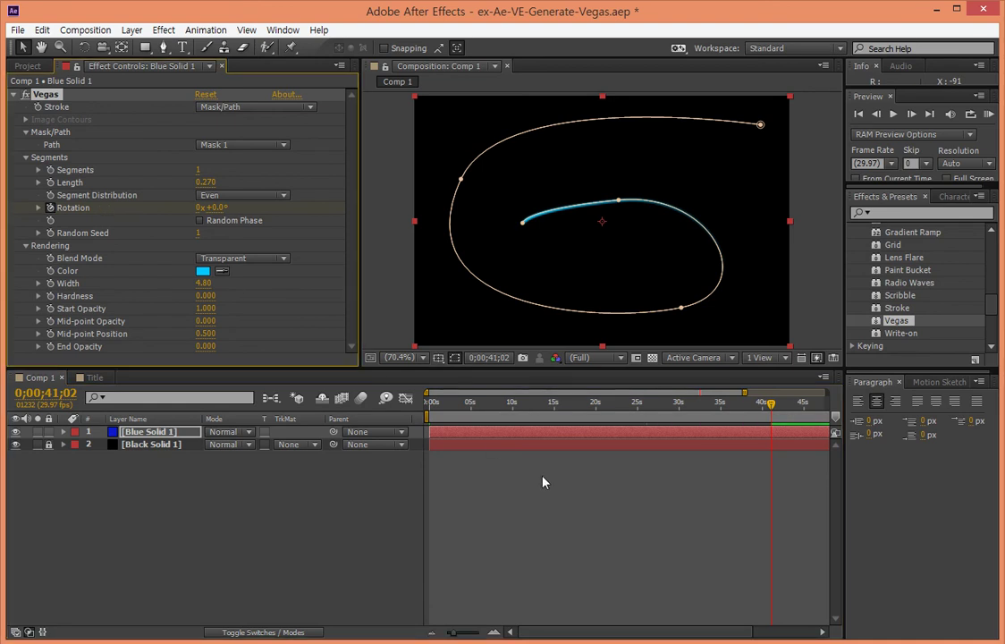
left_click(388, 520)
mouse_move(771, 408)
left_mouse_down()
mouse_move(470, 403)
mouse_move(781, 405)
mouse_move(531, 402)
left_mouse_up()
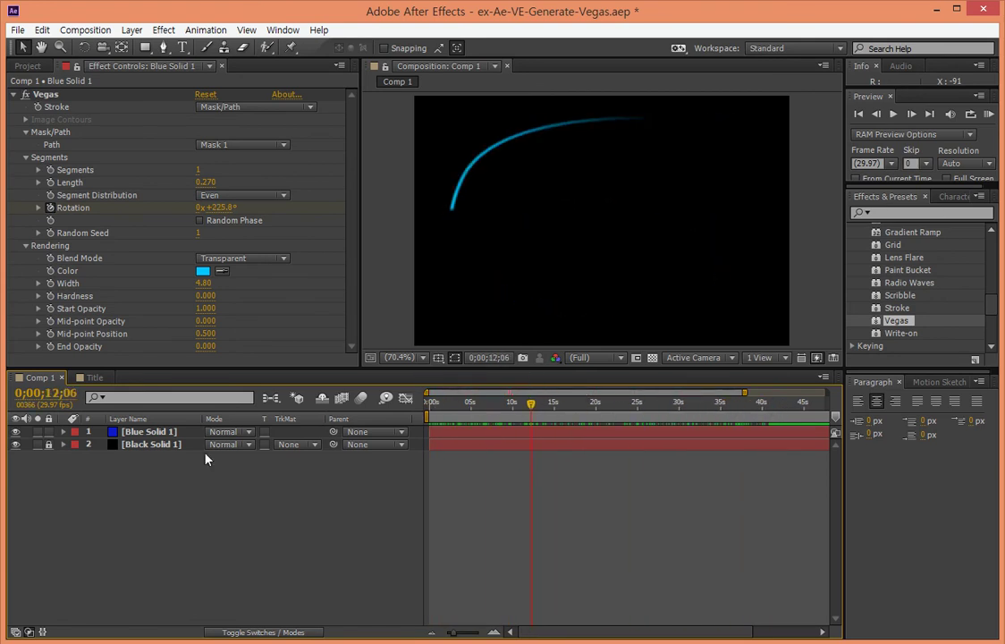
- Duplicate Blue Solid 1 with Ctrl+D so Comp 1 has two Blue Solid 1 layers above Black Solid 1
left_click(136, 432)
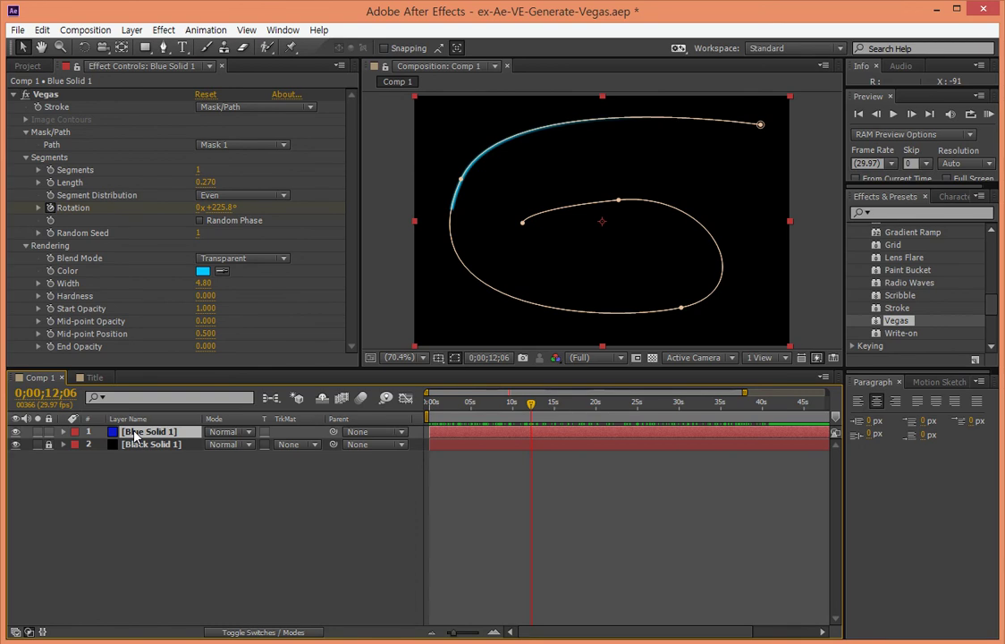
key("ctrl+d")
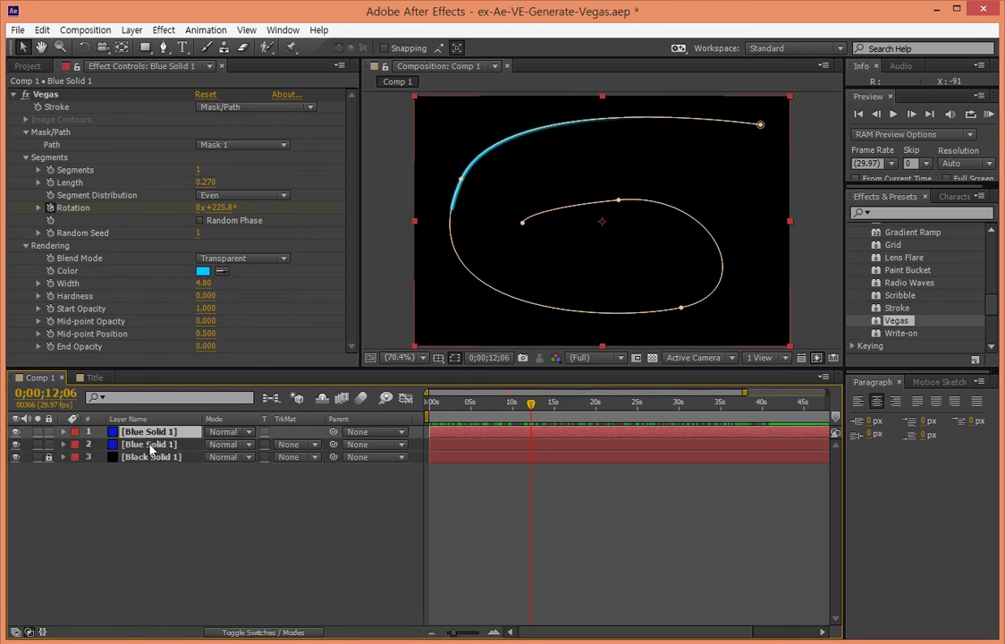
left_click(215, 475)
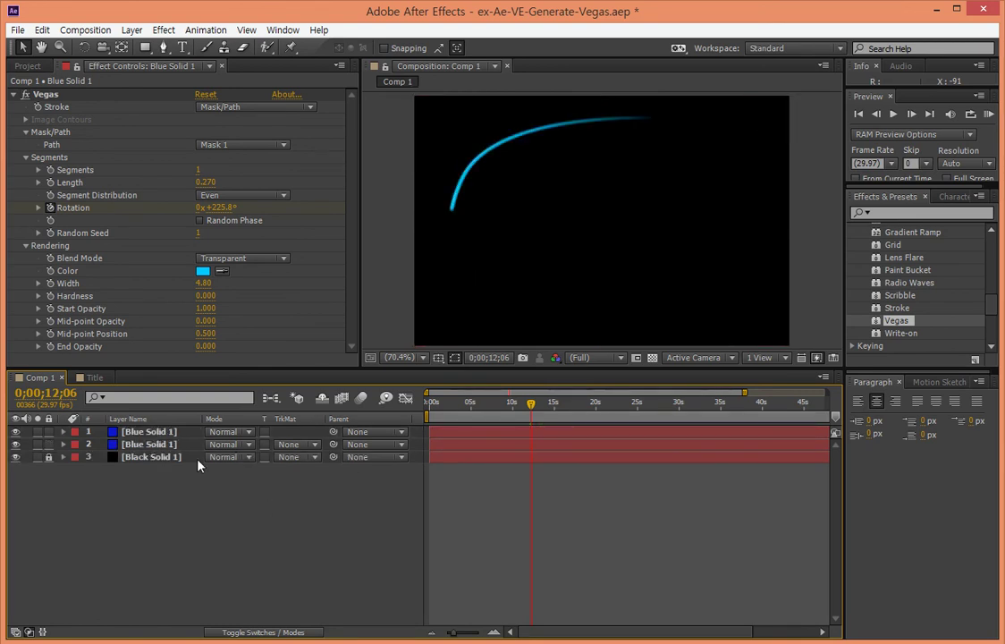
left_click(152, 434)
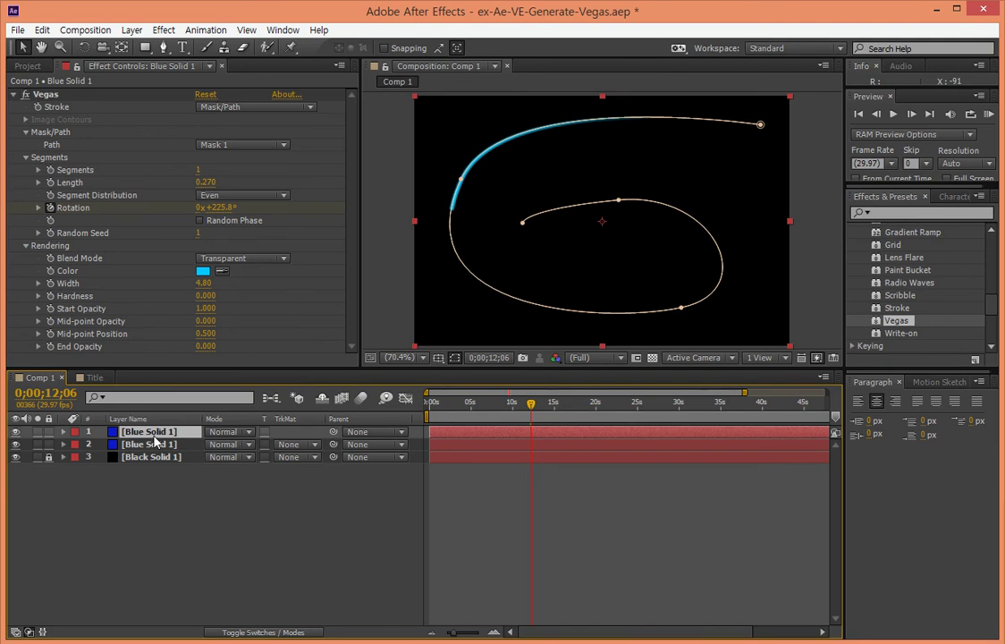
left_click(242, 510)
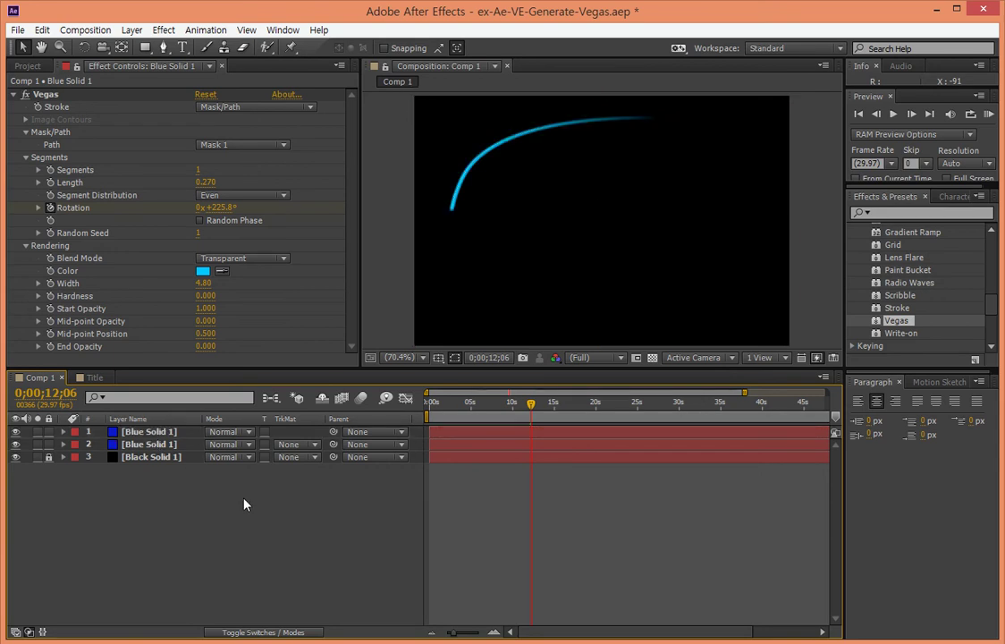
- Reveal the layer switches and enable 3D on the Blue Solid 1 stroke layers
left_click(275, 633)
left_click(287, 432)
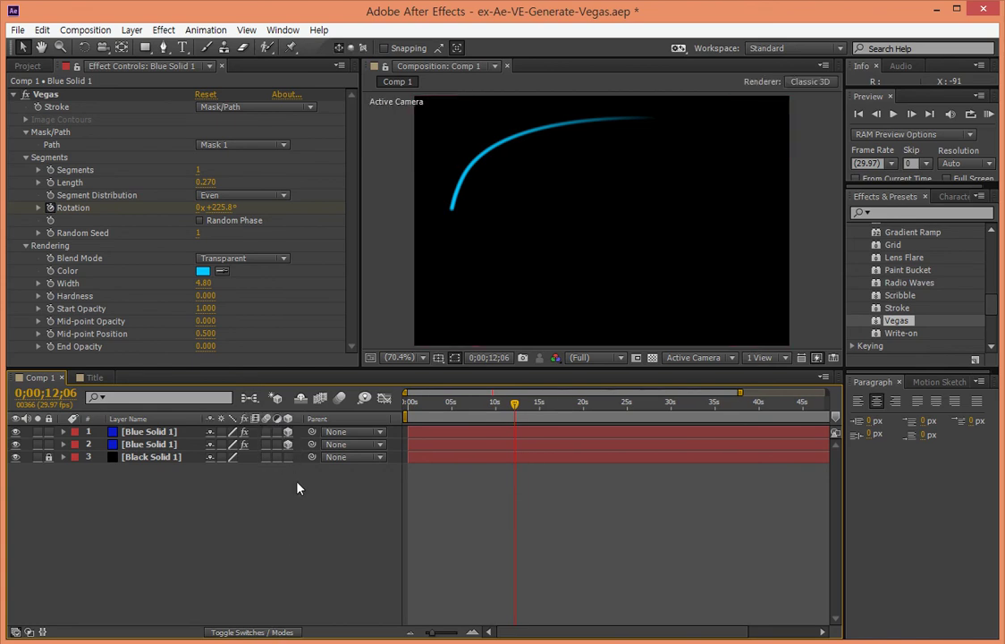
left_click(498, 436)
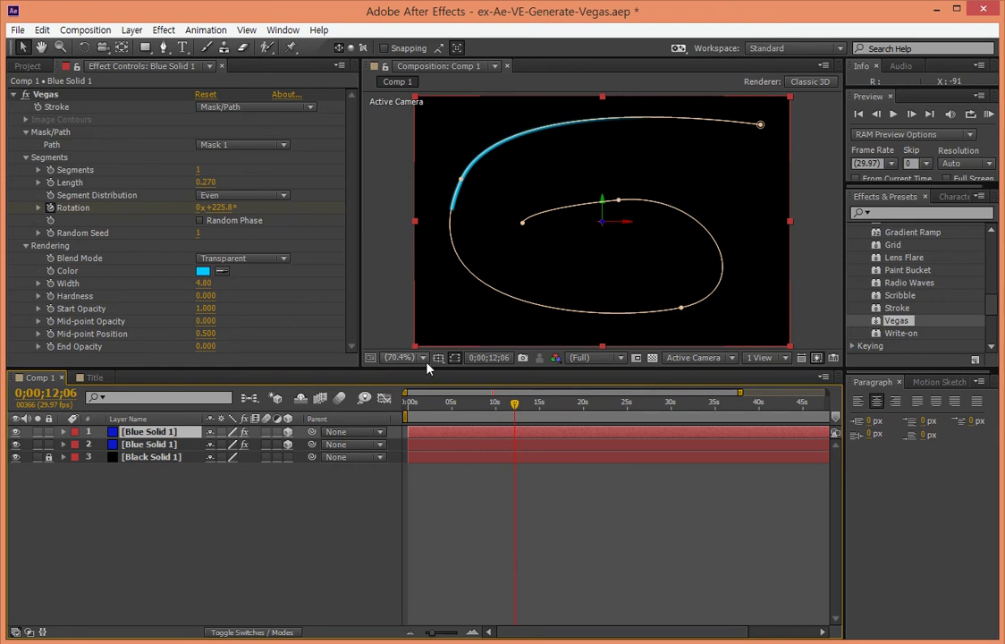
- Use the 2 Views – Horizontal layout (Top and Active Camera) and push the first stroke back in depth
left_click(756, 358)
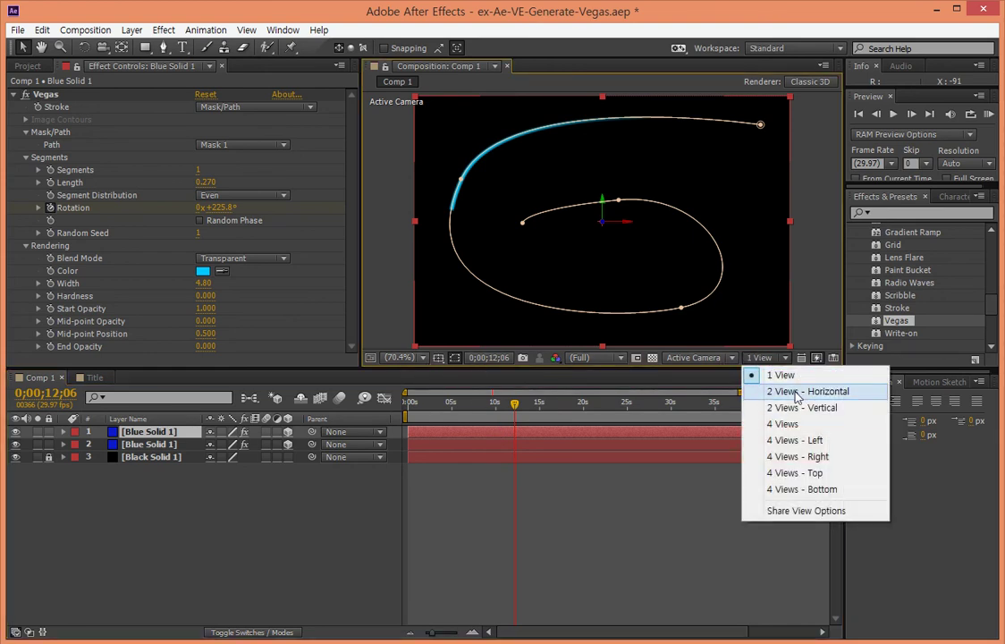
left_click(796, 395)
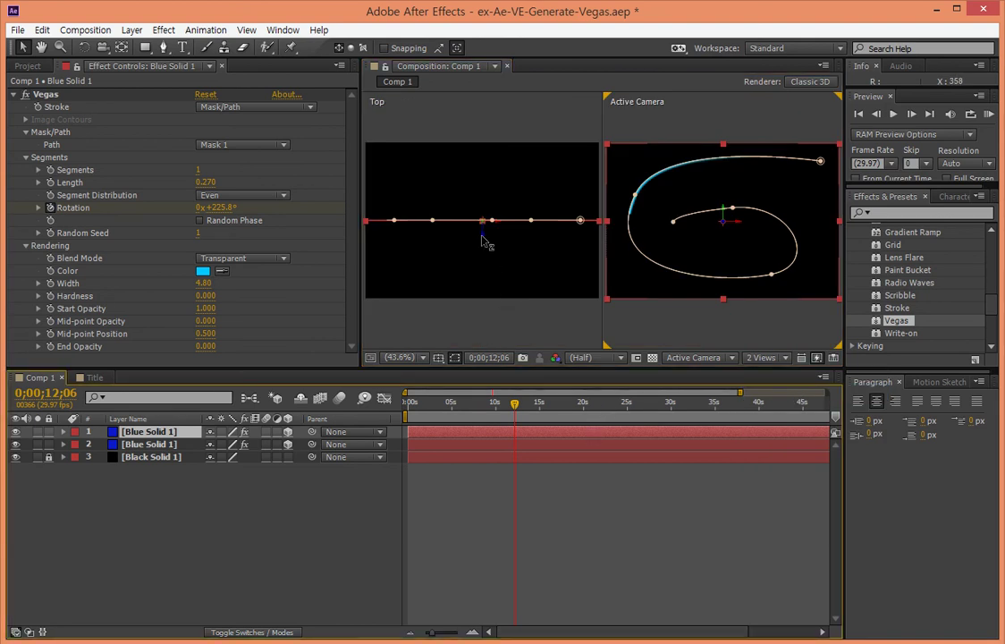
left_click_drag(483, 242, 485, 235)
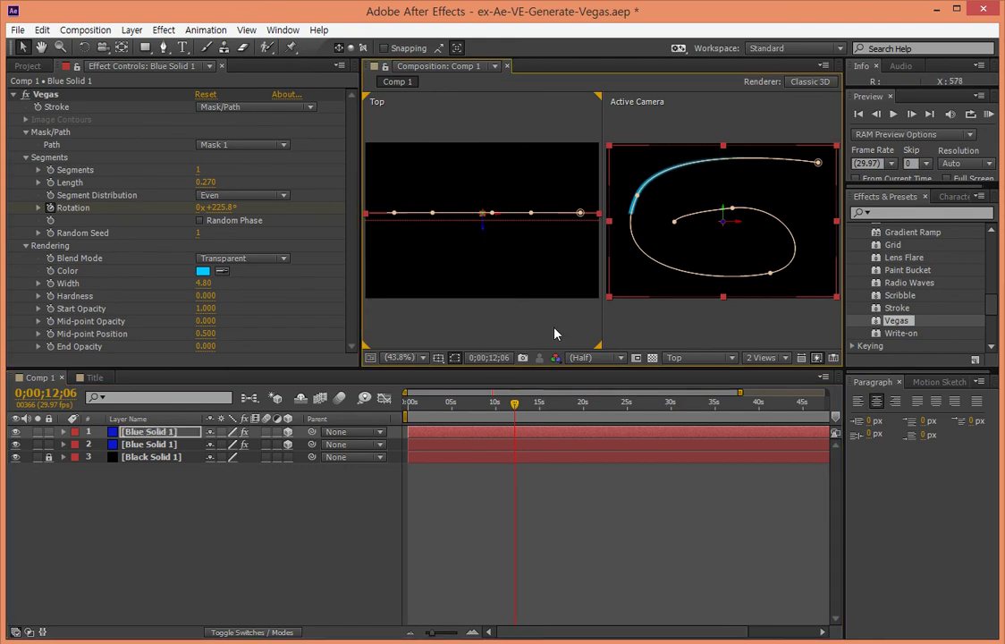
left_click(648, 333)
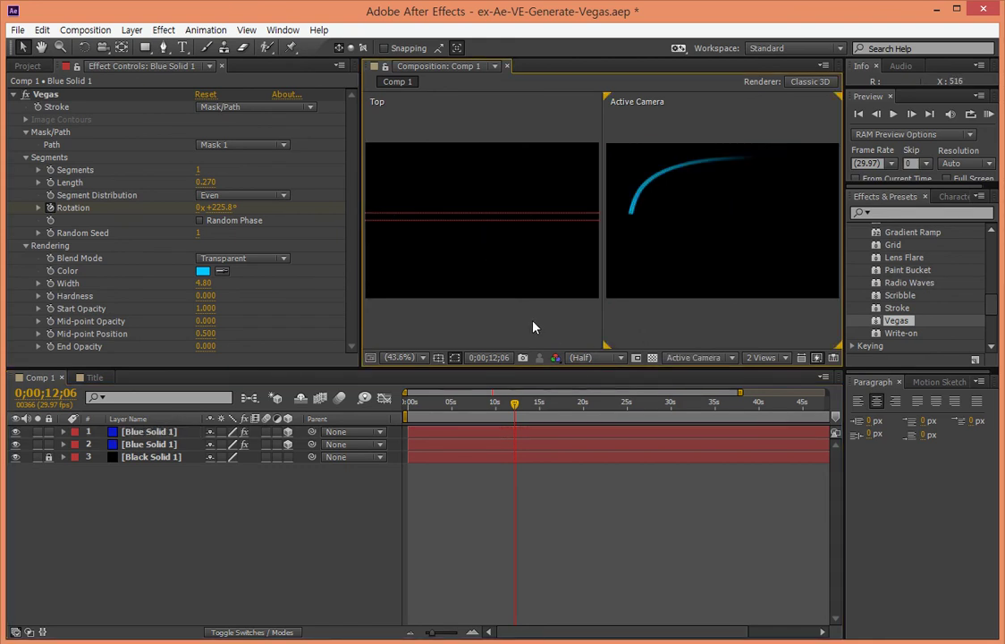
- Preview the stroke animation through the Active Camera view by scrubbing the timeline
left_click(636, 358)
mouse_move(515, 404)
left_mouse_down()
mouse_move(774, 383)
mouse_move(672, 408)
mouse_move(599, 403)
left_mouse_up()
scroll(735, 314, "up", 3)
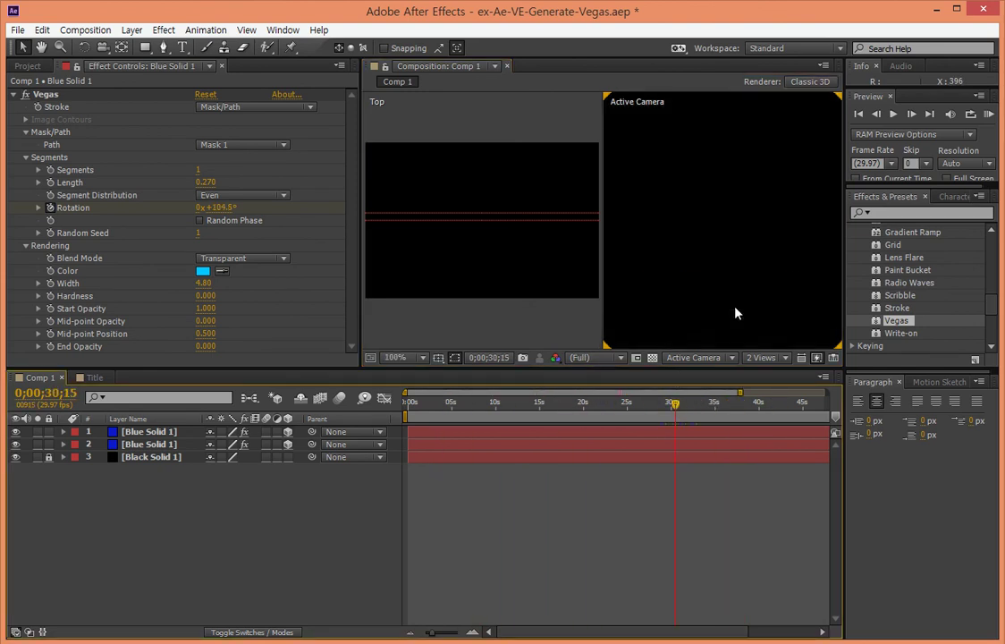
scroll(735, 313, "down", 2)
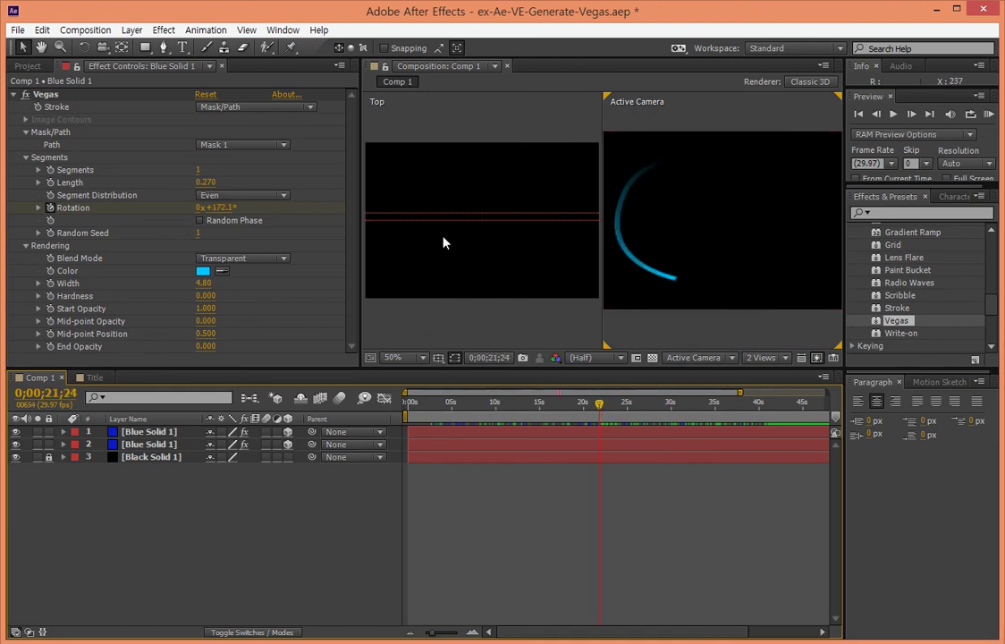
- Shift the top Blue Solid 1 spiral back and forth in depth until it separates from the other stroke
left_click(545, 433)
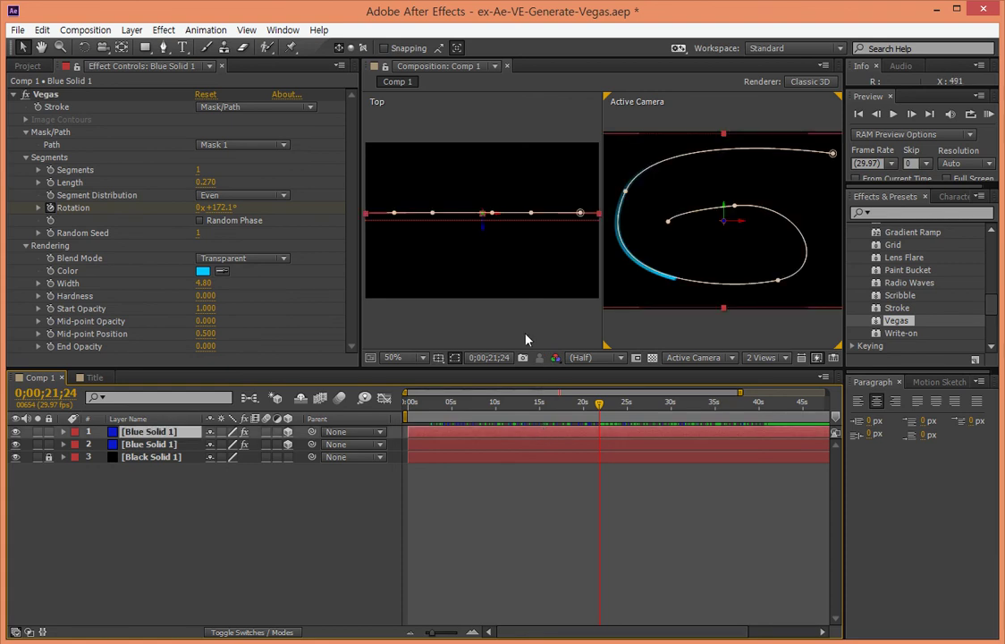
left_click_drag(483, 230, 484, 222)
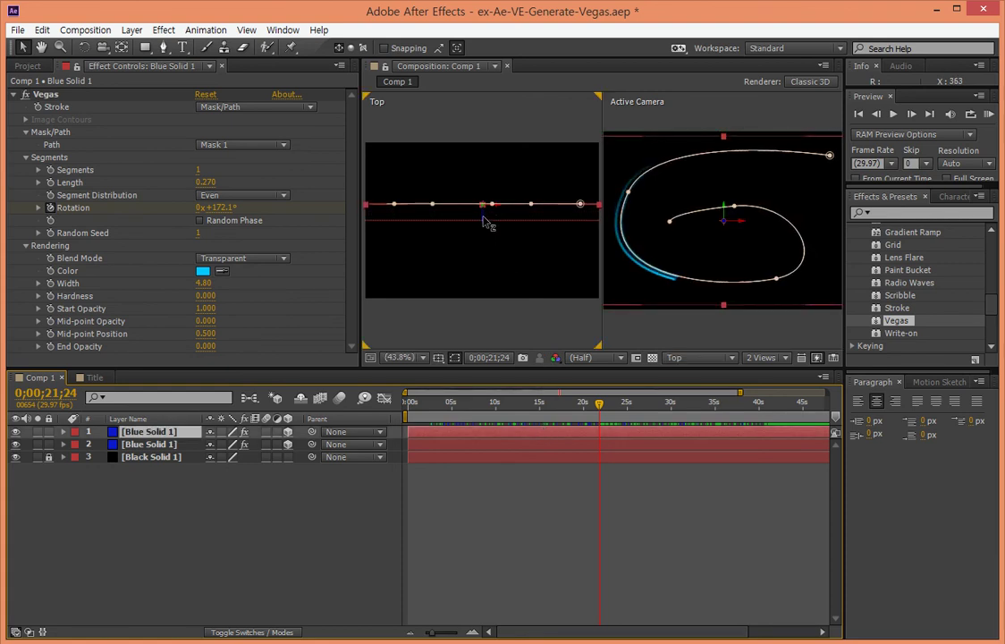
mouse_move(484, 222)
left_mouse_down()
mouse_move(475, 284)
mouse_move(488, 223)
left_mouse_up()
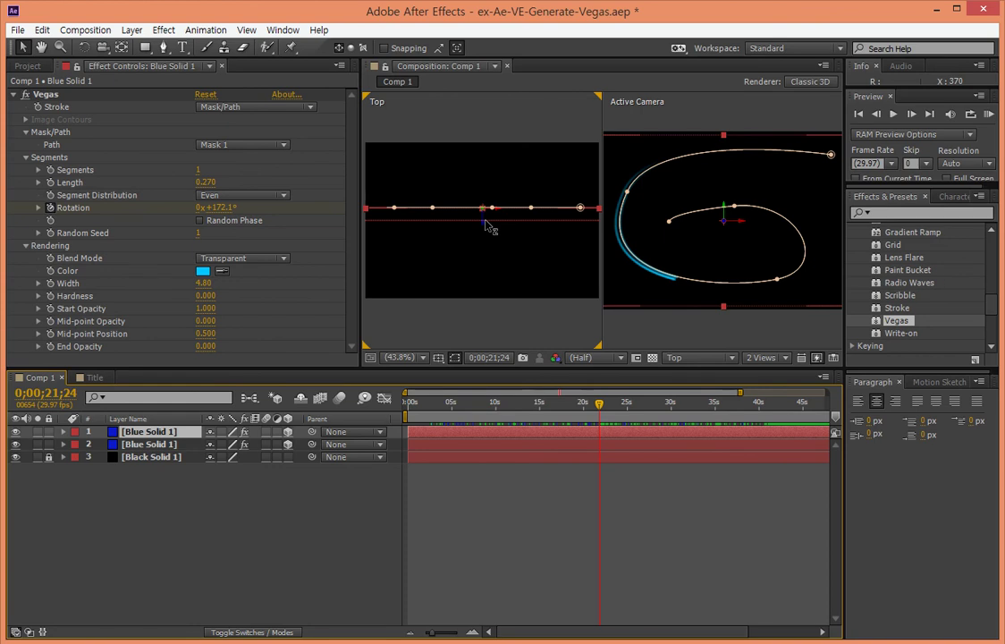
left_click_drag(489, 223, 480, 231)
- Duplicate Blue Solid 1 again, offset the copy to a new depth, and preview the three strokes
left_click(183, 433)
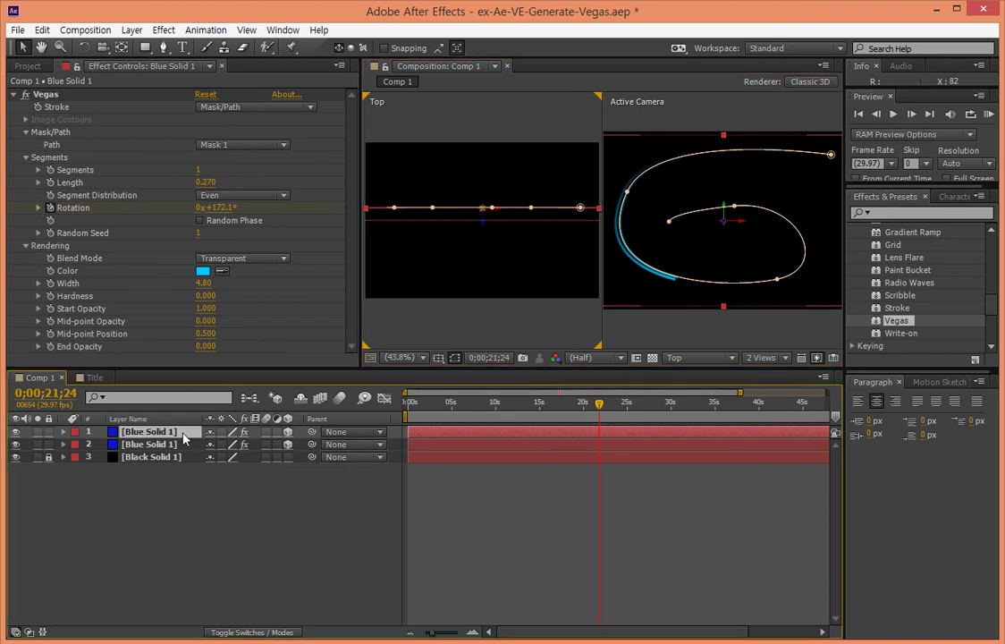
key("ctrl+d")
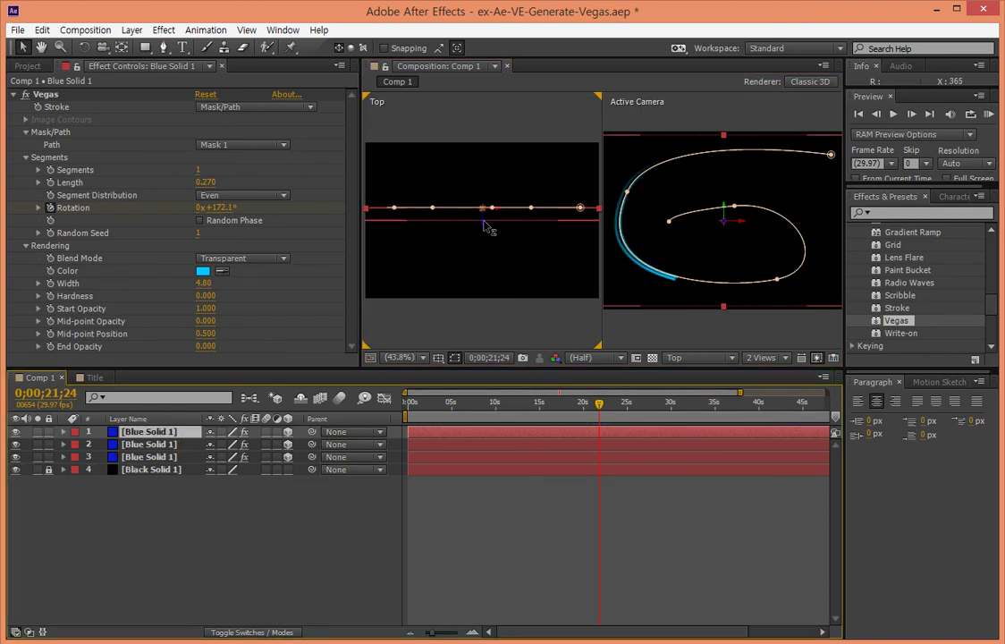
left_click_drag(483, 226, 484, 213)
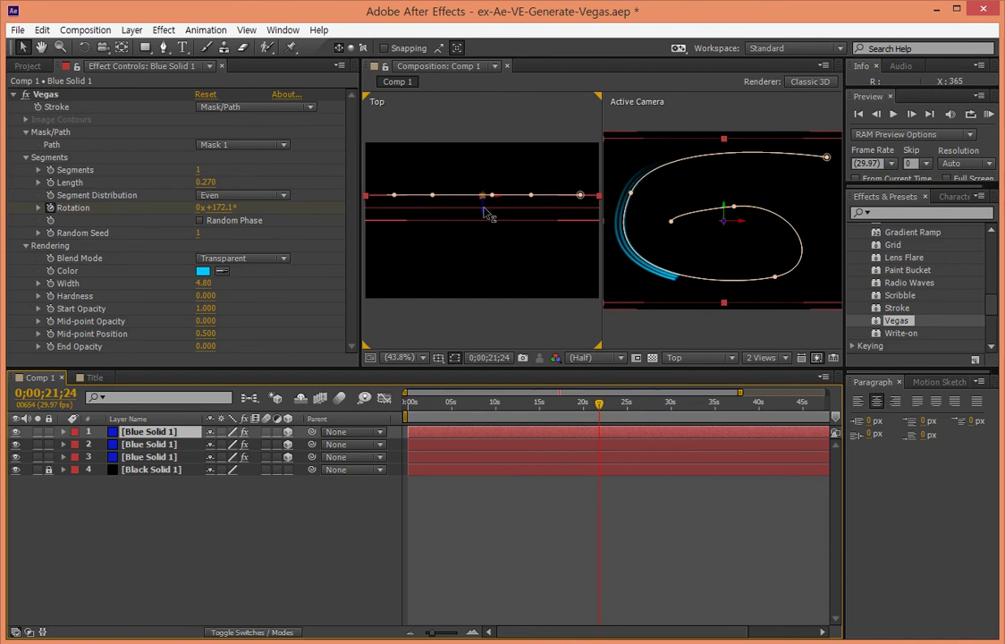
left_click(637, 332)
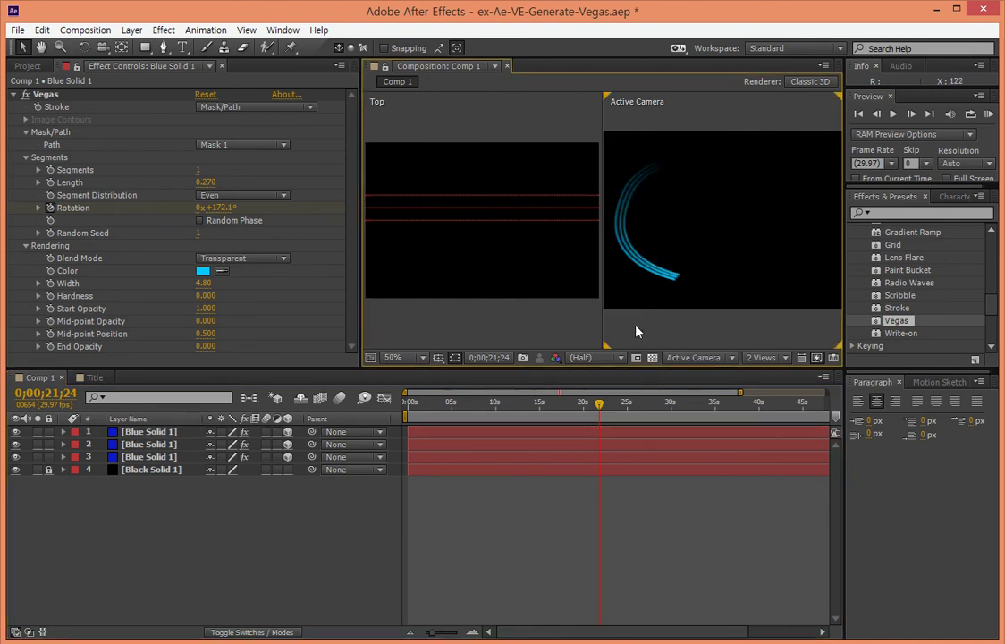
mouse_move(599, 409)
left_mouse_down()
mouse_move(669, 420)
mouse_move(637, 403)
mouse_move(667, 403)
left_mouse_up()
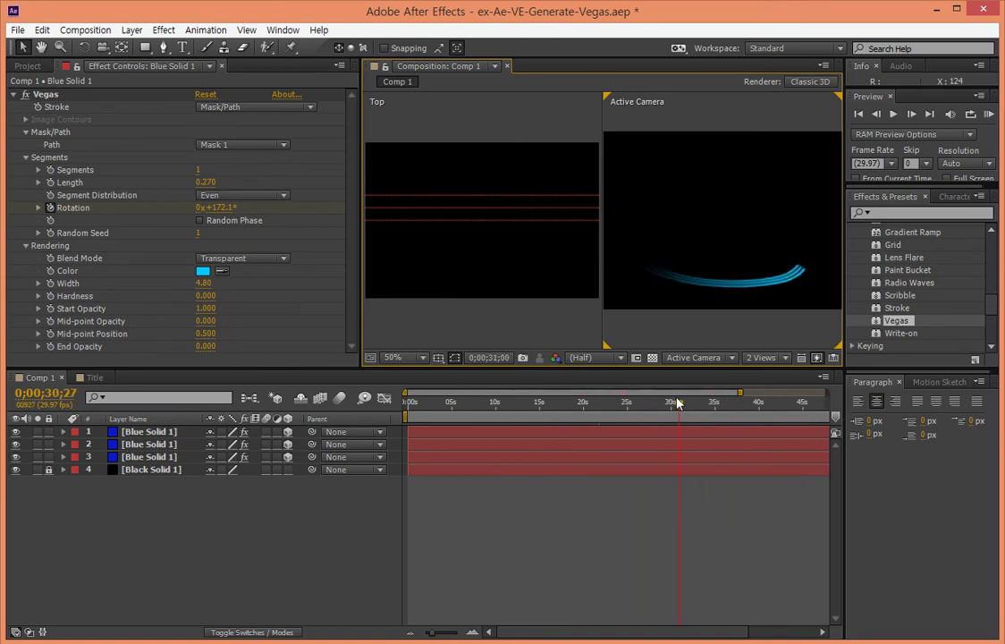
left_click(423, 331)
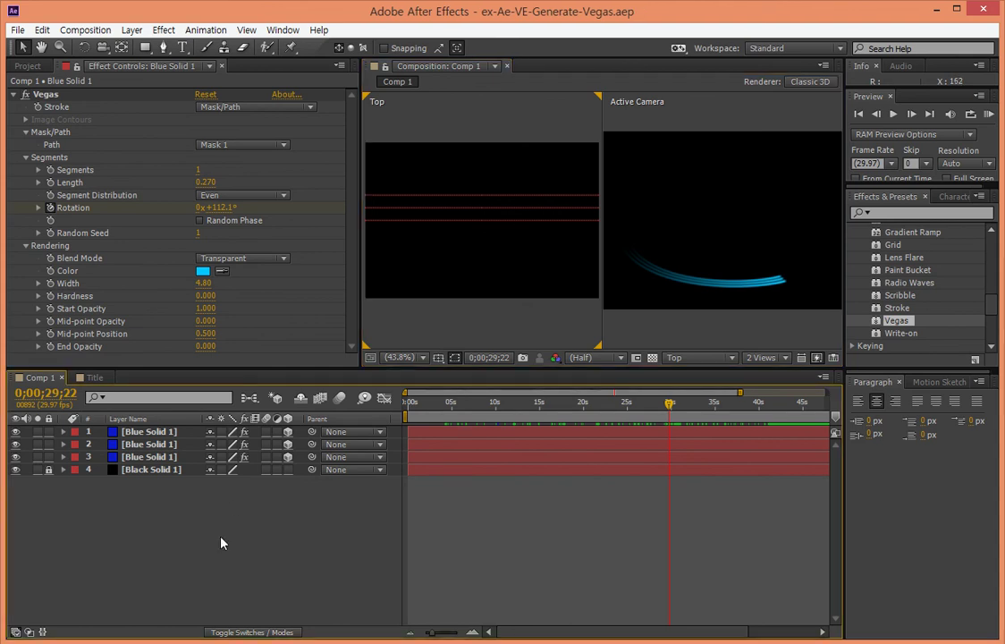
- Add a new camera with the 35mm preset as Camera 1, zooming the Top view out to see it
right_click(274, 535)
mouse_move(381, 543)
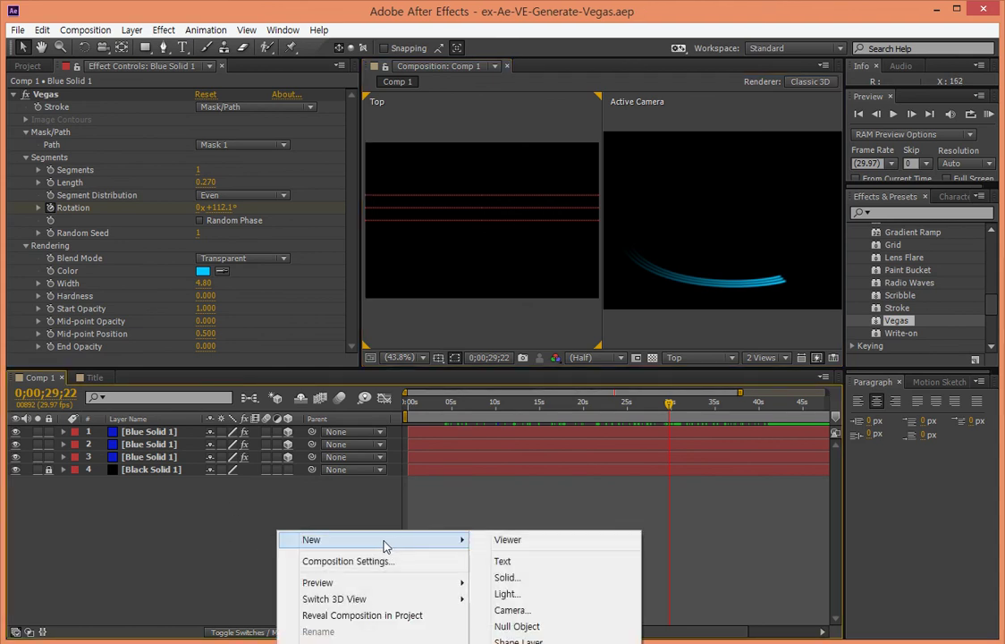
left_click(511, 610)
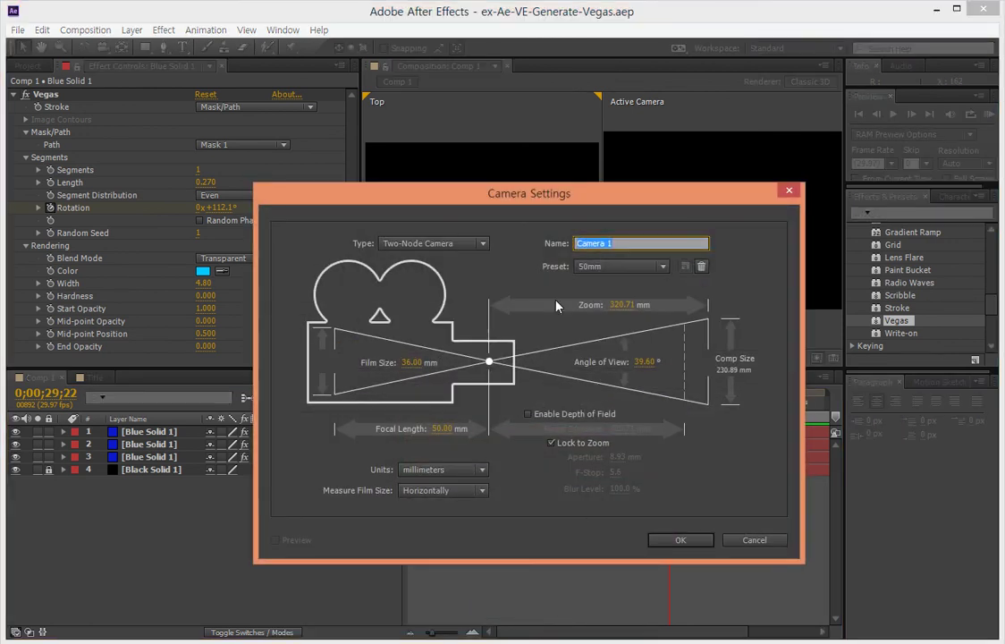
left_click(606, 268)
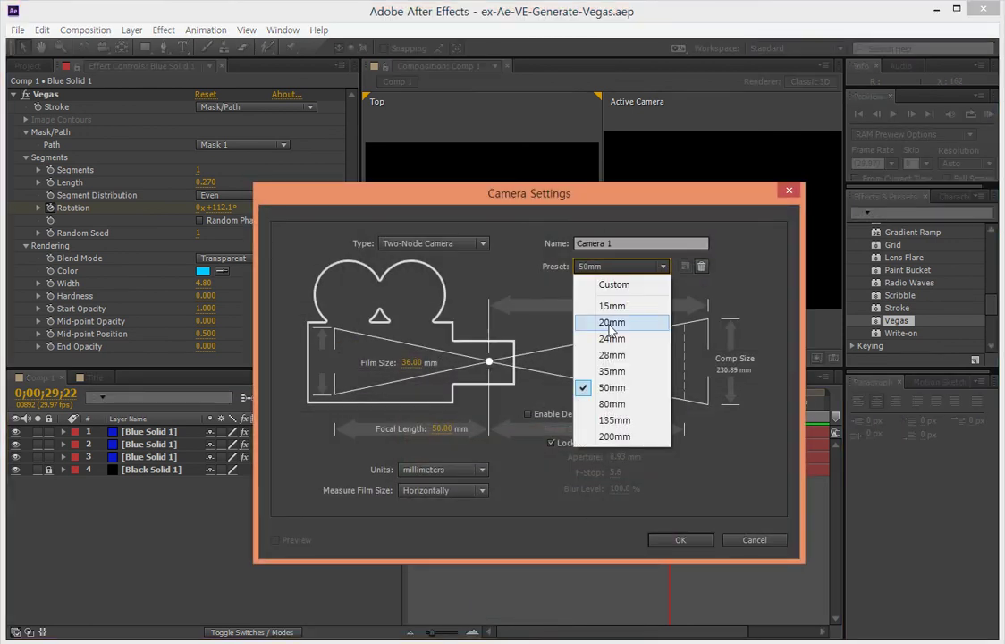
left_click(601, 372)
left_click(672, 540)
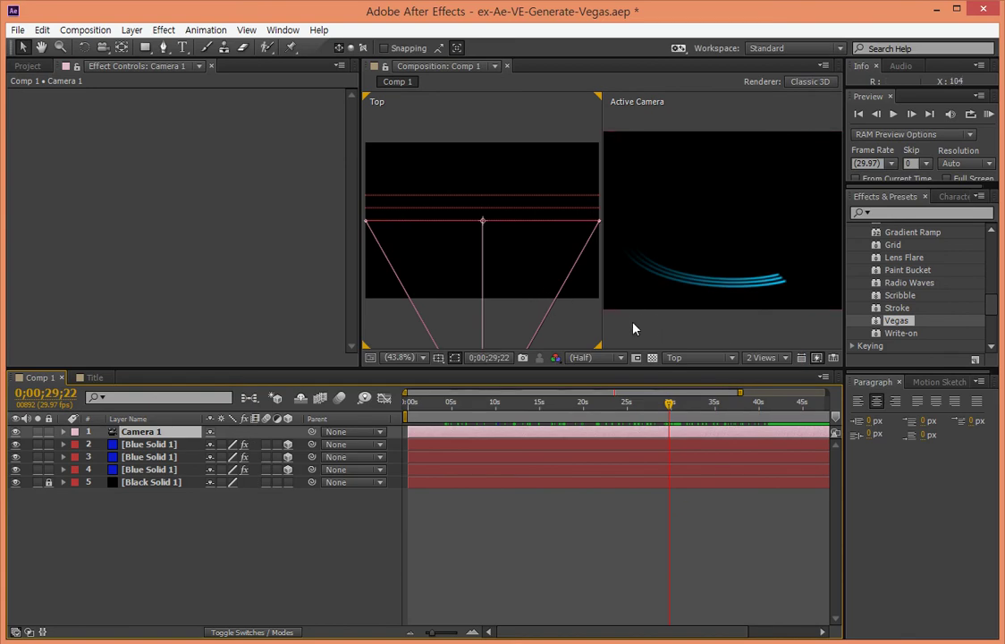
key("comma")
key("comma")
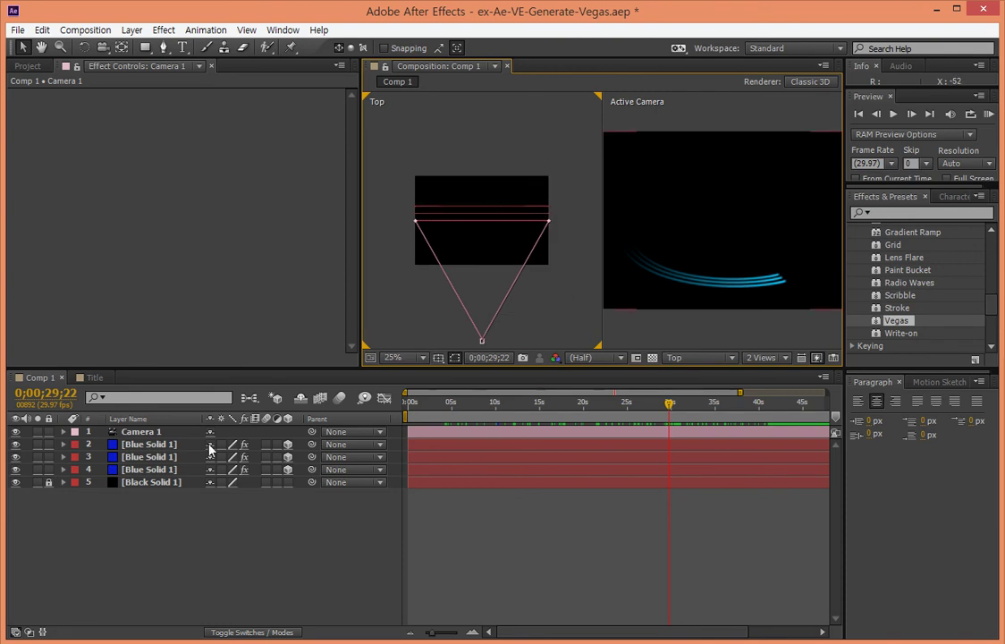
- Drag Camera 1 toward the lower right in the Top view and scrub to check the camera view
left_click(136, 450)
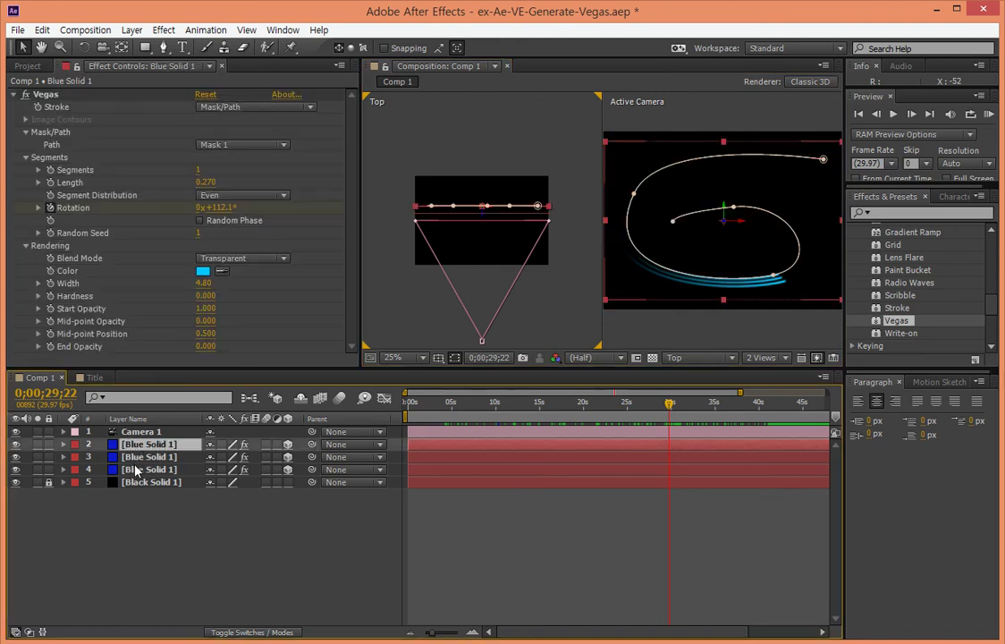
left_click(136, 472, "shift")
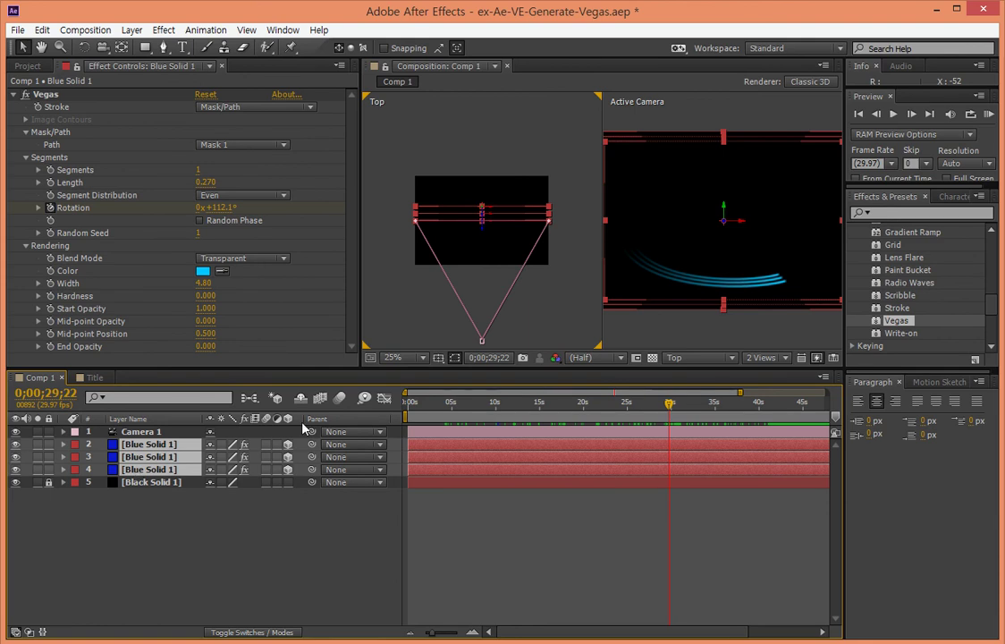
left_click(474, 343)
left_click(481, 346)
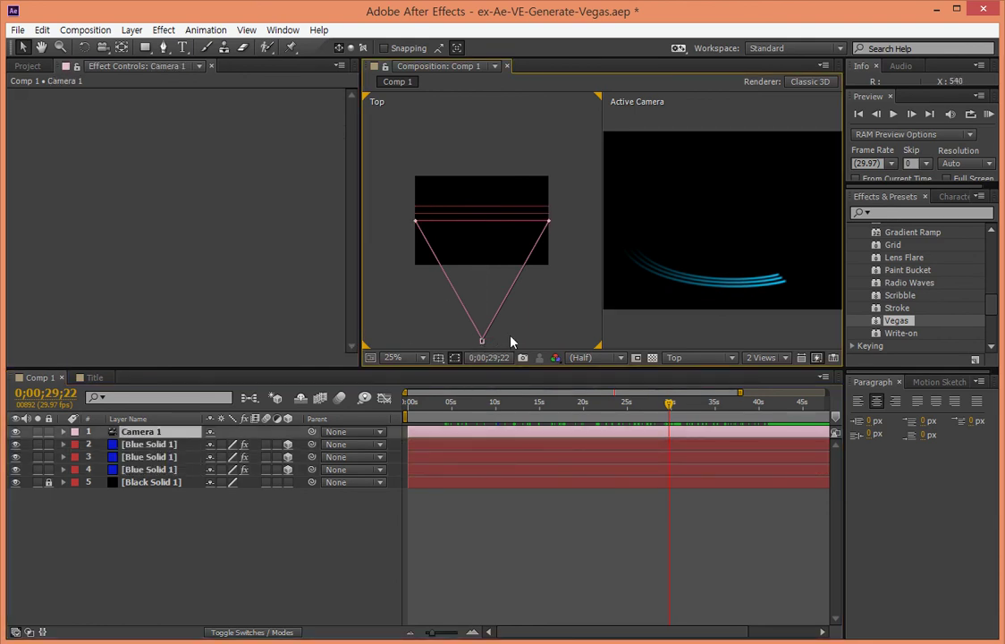
left_click_drag(481, 345, 523, 331)
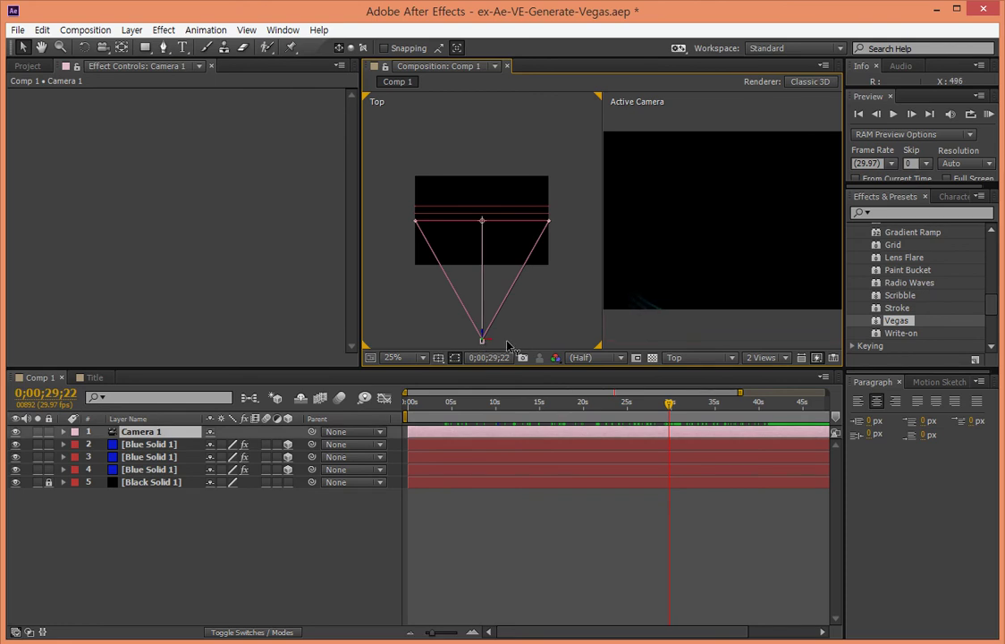
left_click(519, 335)
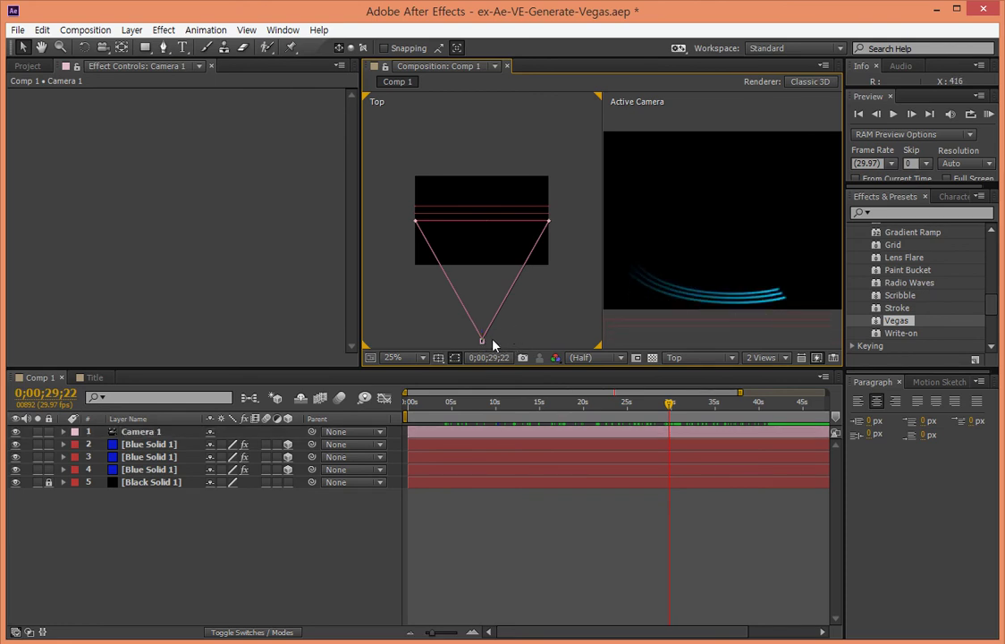
mouse_move(483, 345)
left_mouse_down()
mouse_move(556, 299)
mouse_move(641, 280)
left_mouse_up()
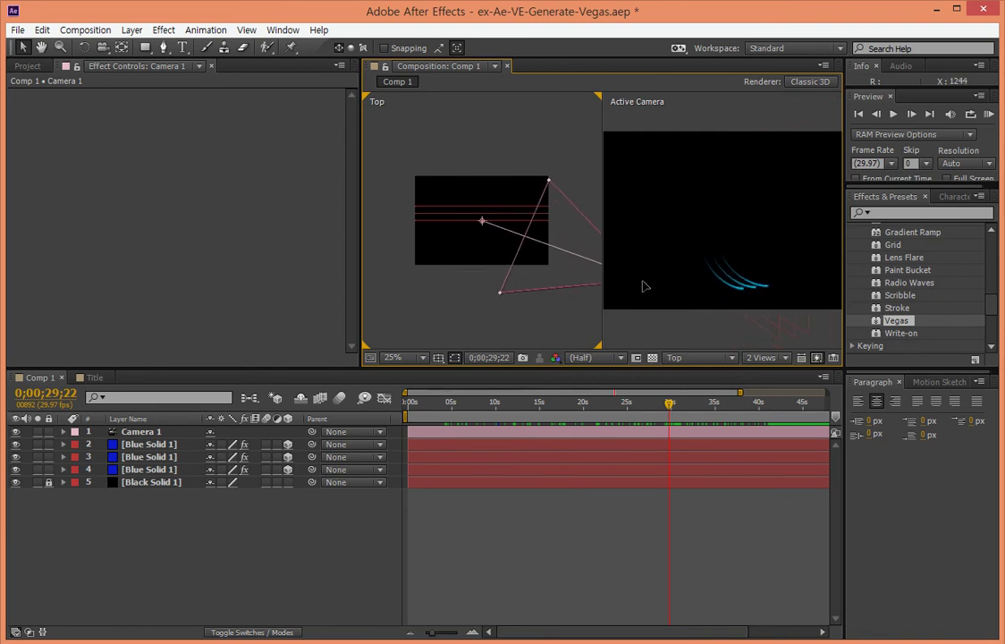
mouse_move(669, 403)
left_mouse_down()
mouse_move(483, 403)
mouse_move(734, 368)
mouse_move(593, 347)
mouse_move(605, 347)
left_mouse_up()
- At 0;00;34;20, zoom the Top view to 12.5% and adjust the camera framing, rechecking at 0;00;19;22
left_click(538, 305)
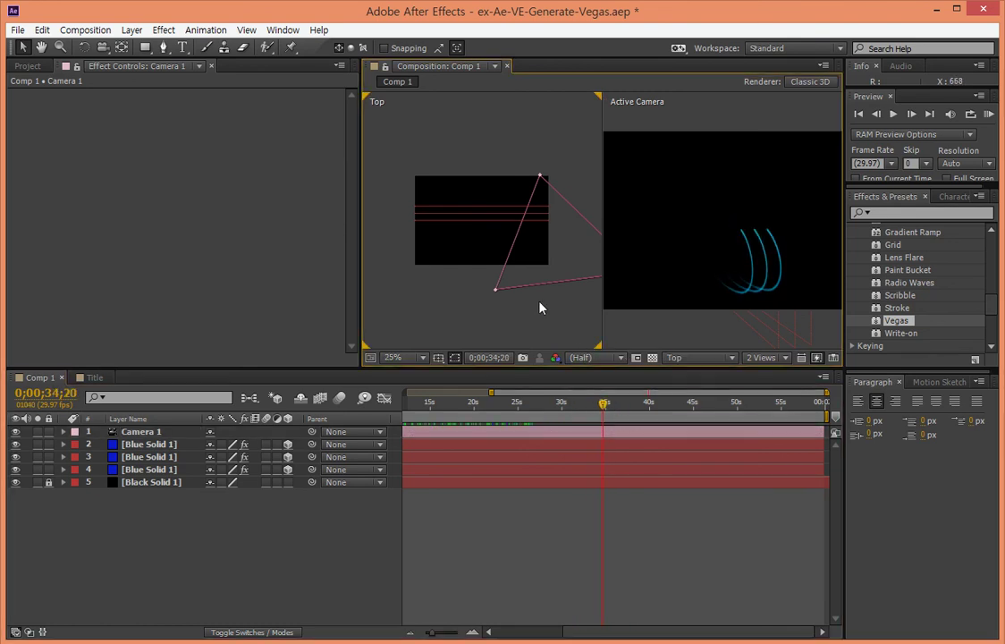
key("comma")
key("comma")
mouse_move(564, 252)
left_mouse_down()
mouse_move(561, 230)
mouse_move(534, 259)
left_mouse_up()
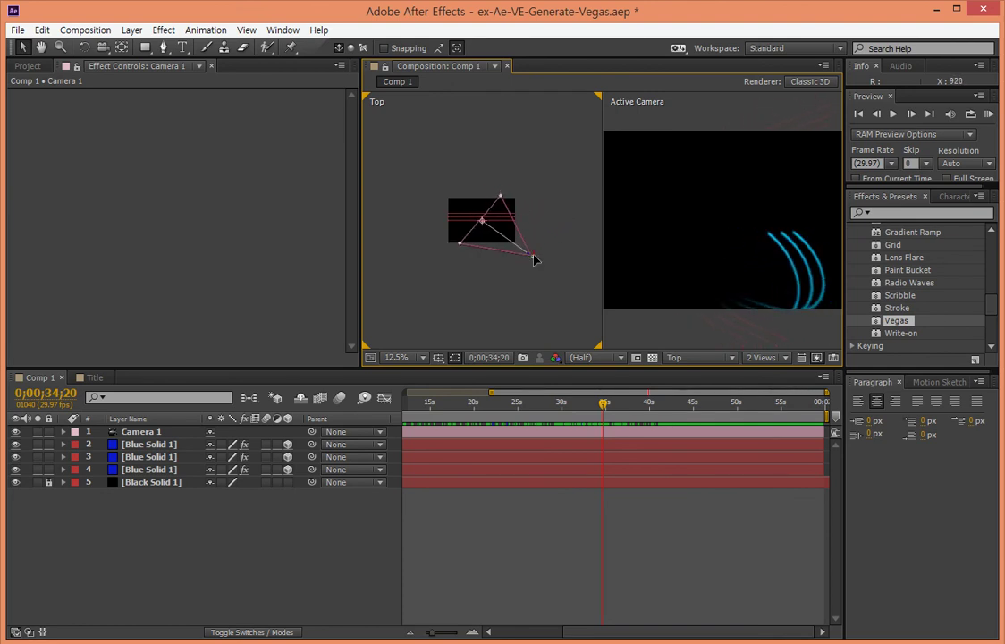
mouse_move(494, 402)
left_mouse_down()
mouse_move(476, 406)
mouse_move(529, 405)
left_mouse_up()
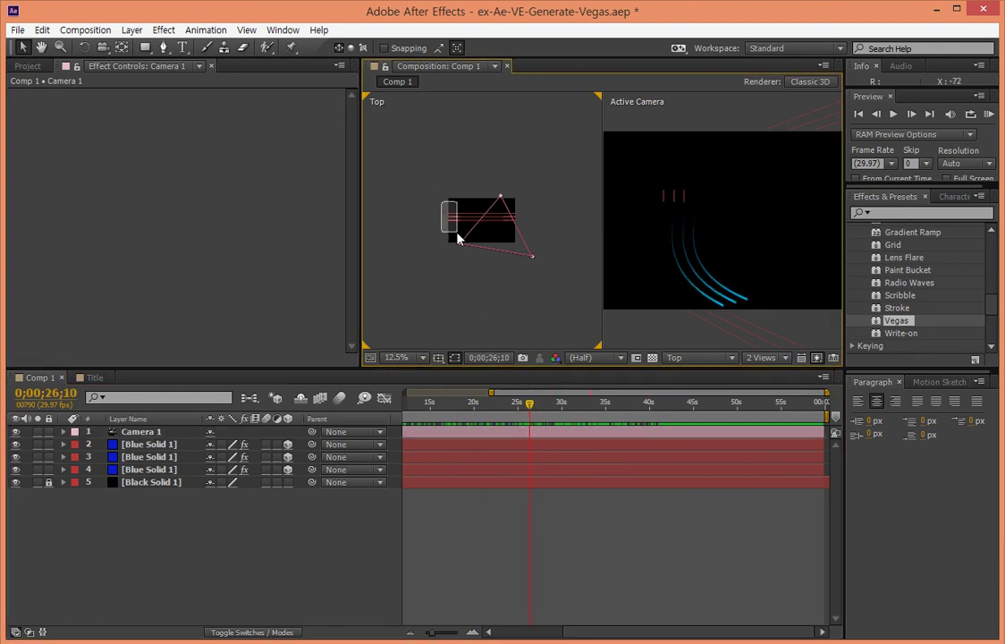
left_click_drag(439, 204, 457, 235)
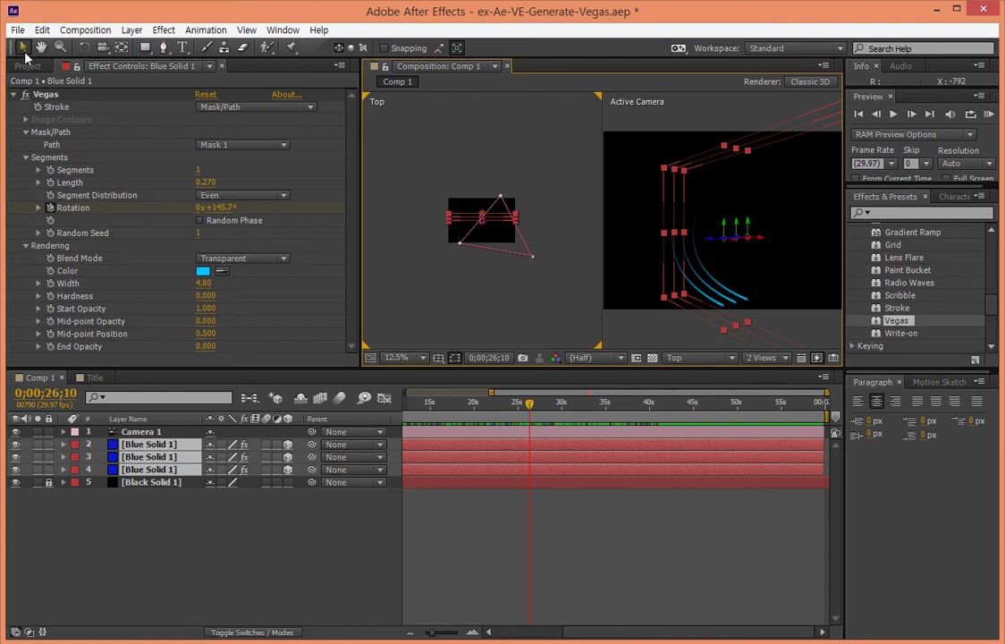
- Select only layer 2 Blue Solid 1 and move its spiral to a new depth in the Top view
left_click_drag(437, 203, 454, 236)
left_click(459, 207)
left_click(459, 216)
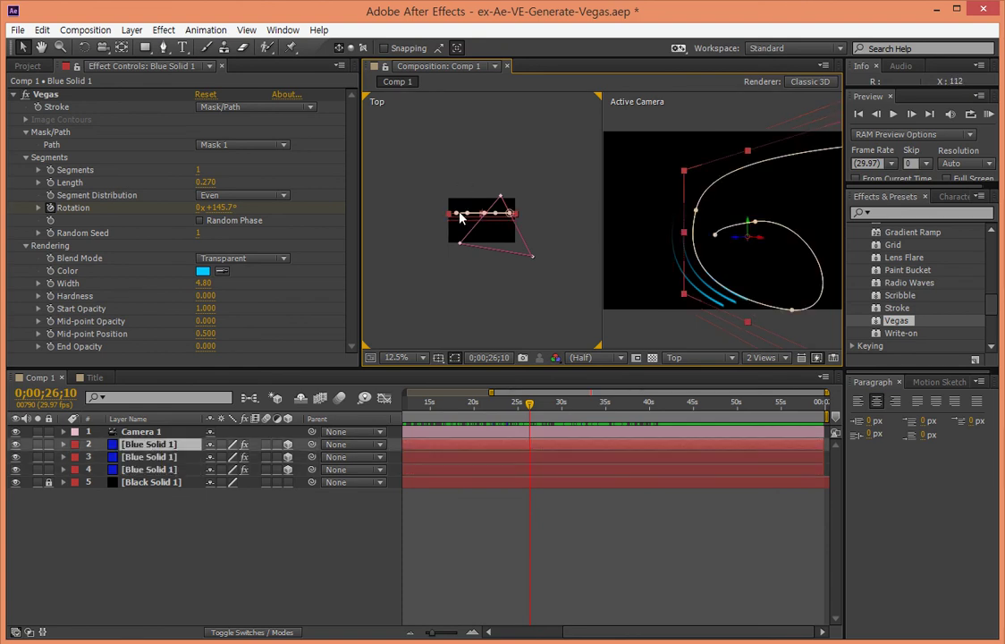
mouse_move(456, 218)
left_mouse_down()
mouse_move(464, 226)
mouse_move(469, 217)
left_mouse_up()
left_click(755, 228)
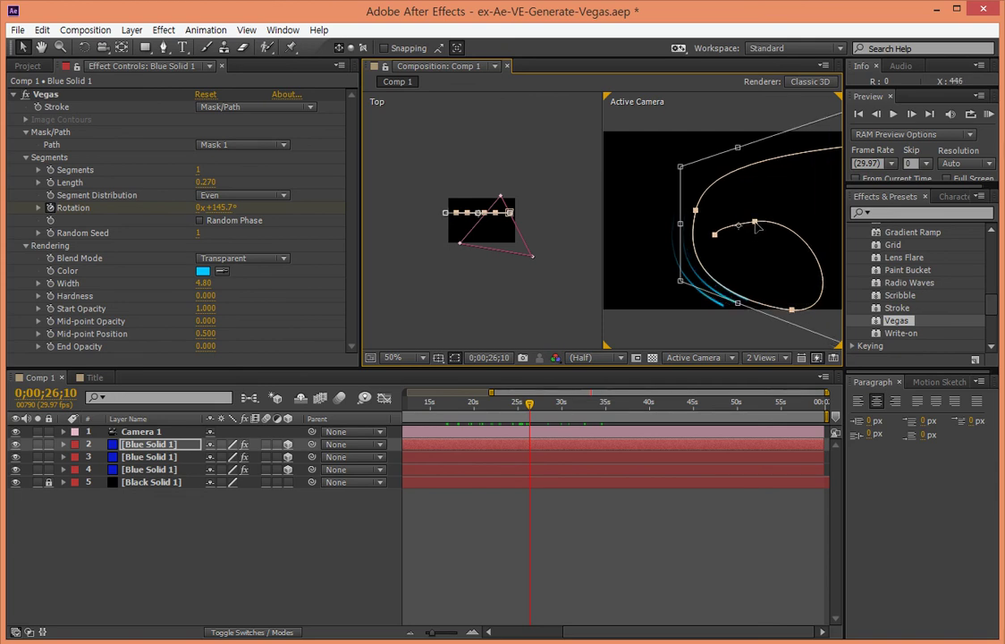
scroll(438, 303, "up", 3)
scroll(435, 309, "up", 3)
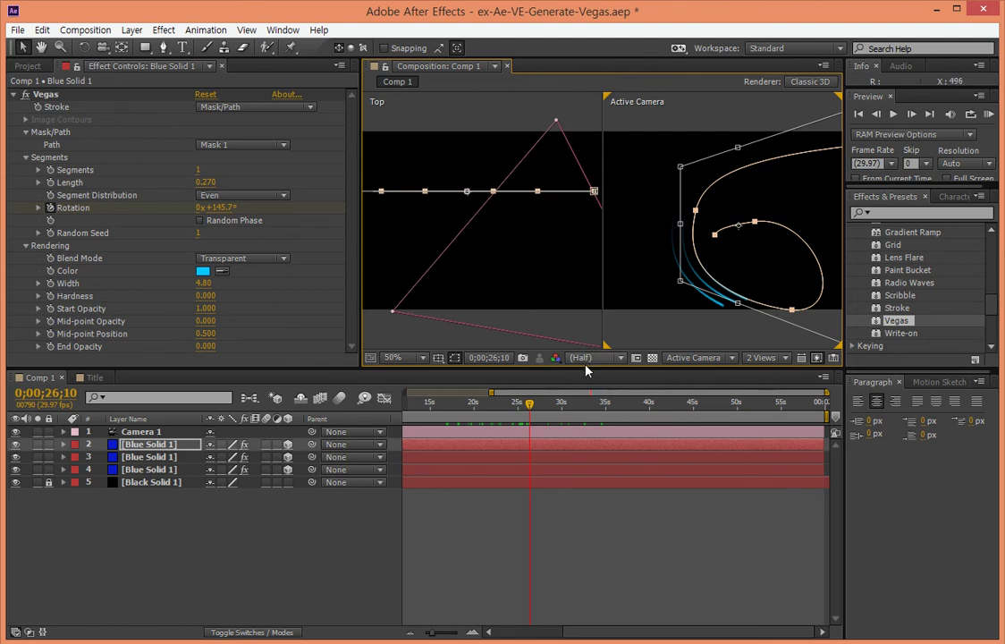
left_click(487, 248)
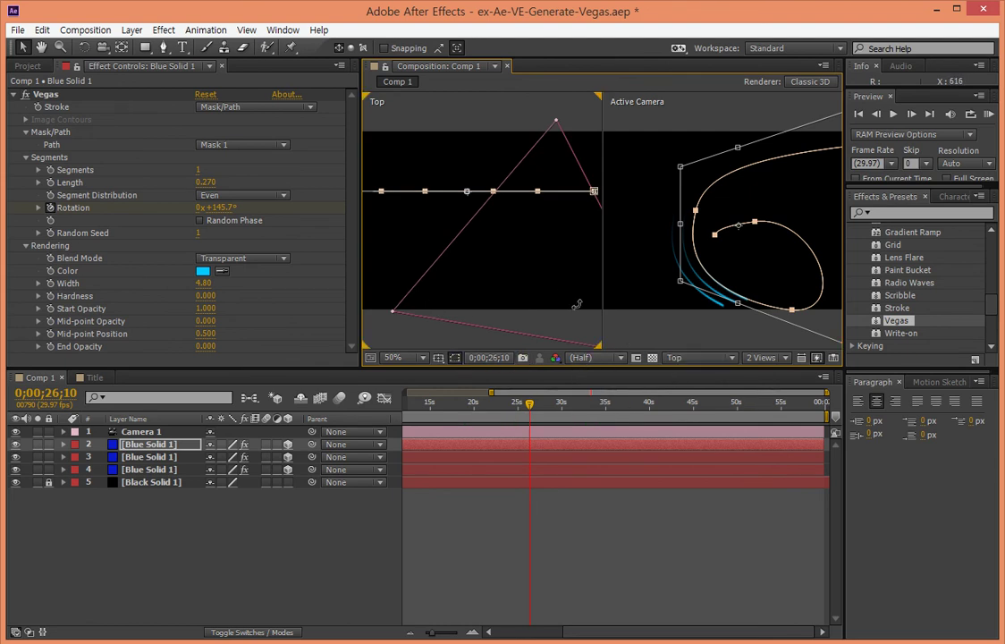
- Switch the Top pane to Left view and nudge layer 2's stroke up with Shift+Up, checking both views
left_click(683, 362)
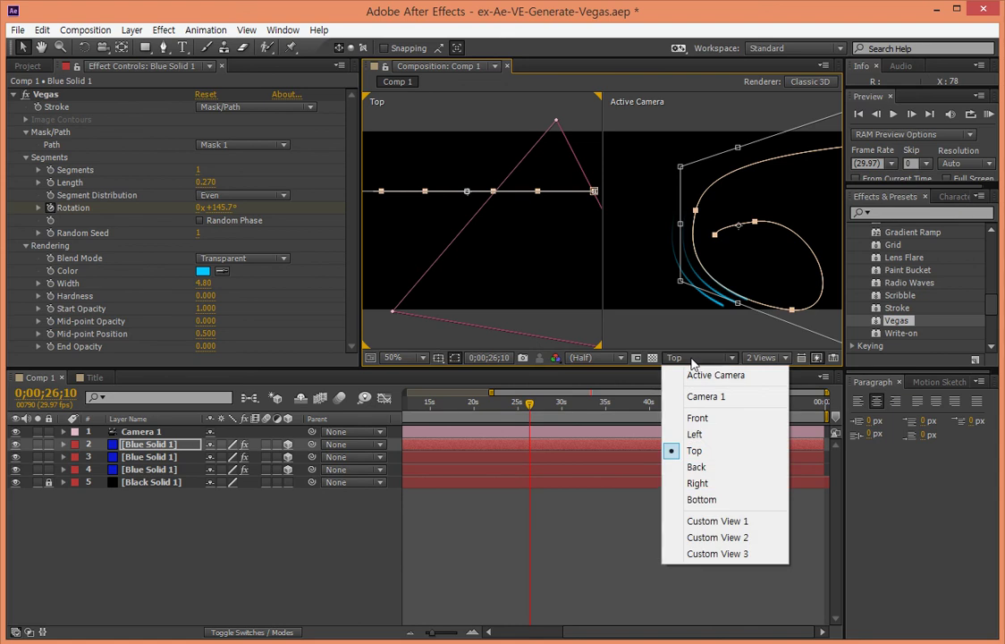
left_click(696, 434)
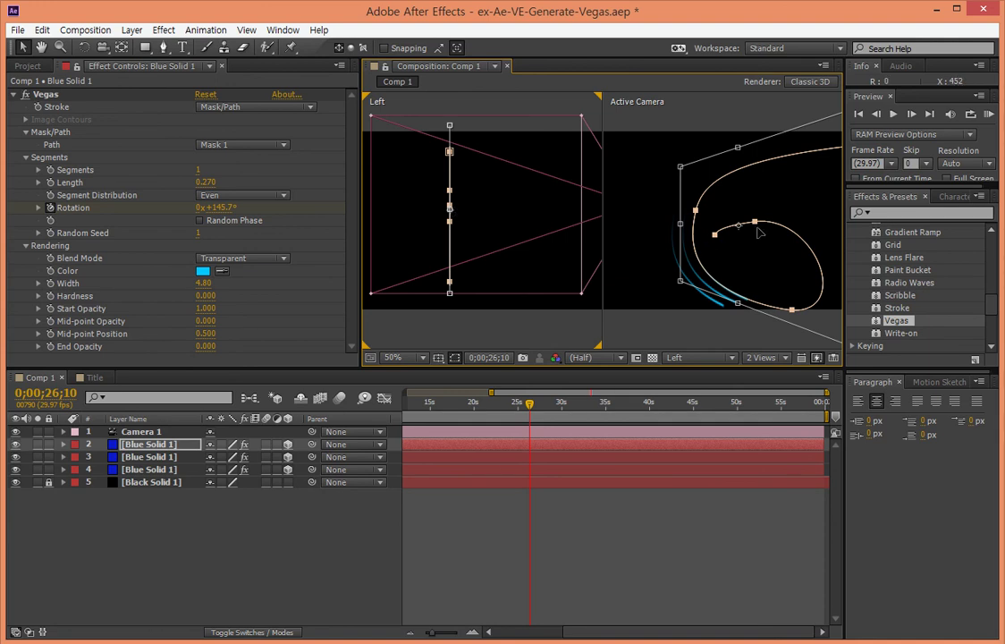
left_click(758, 233)
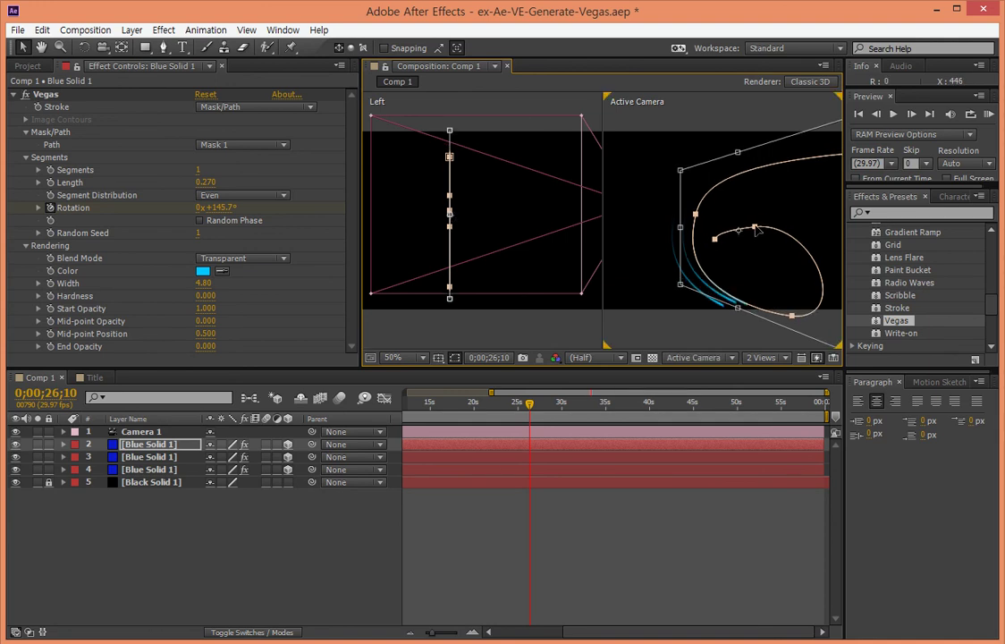
key("shift+Up")
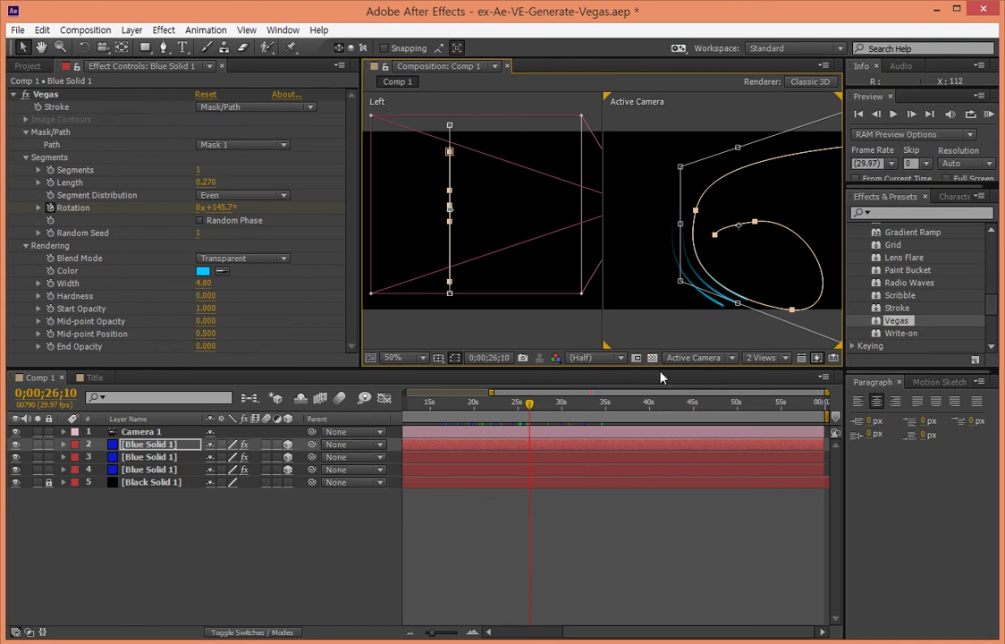
left_click(498, 305)
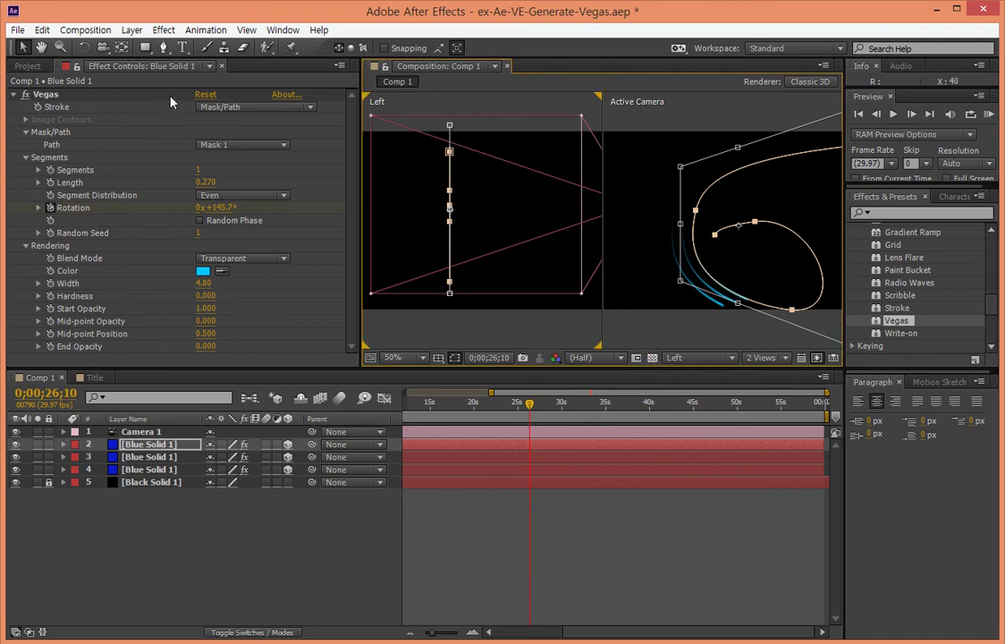
left_click(732, 252)
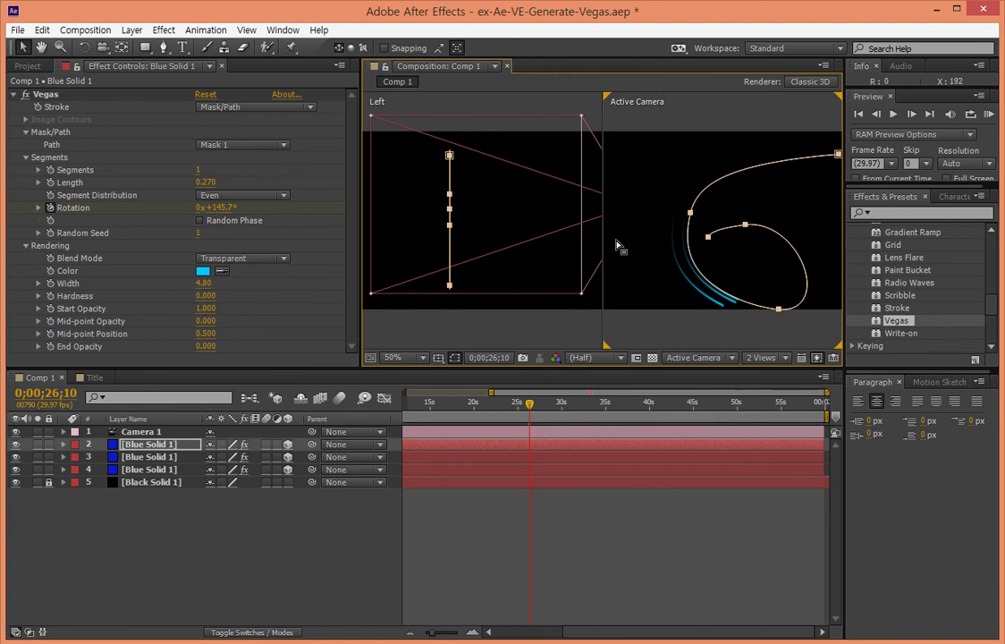
left_click(454, 211)
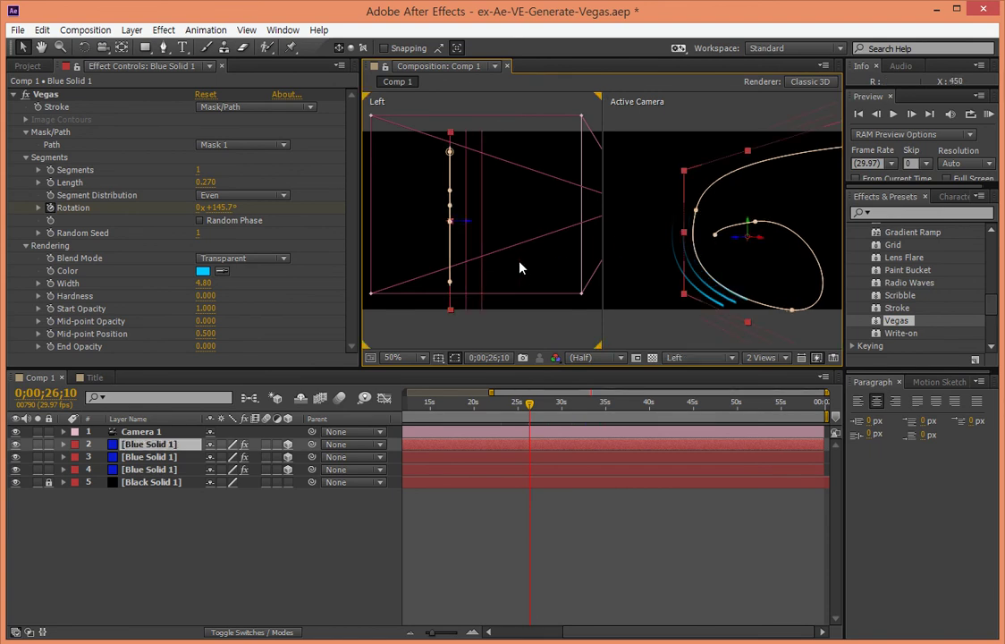
left_click(707, 358)
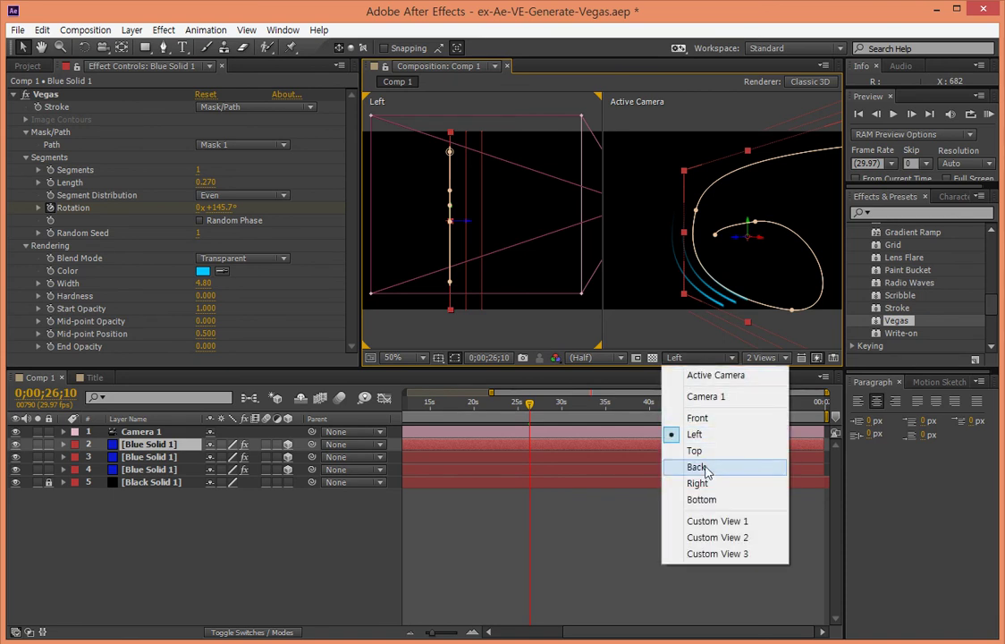
- Set the pane to Right view, undo an accidental layer move, and turn off layer 2's 3D switch
left_click(699, 483)
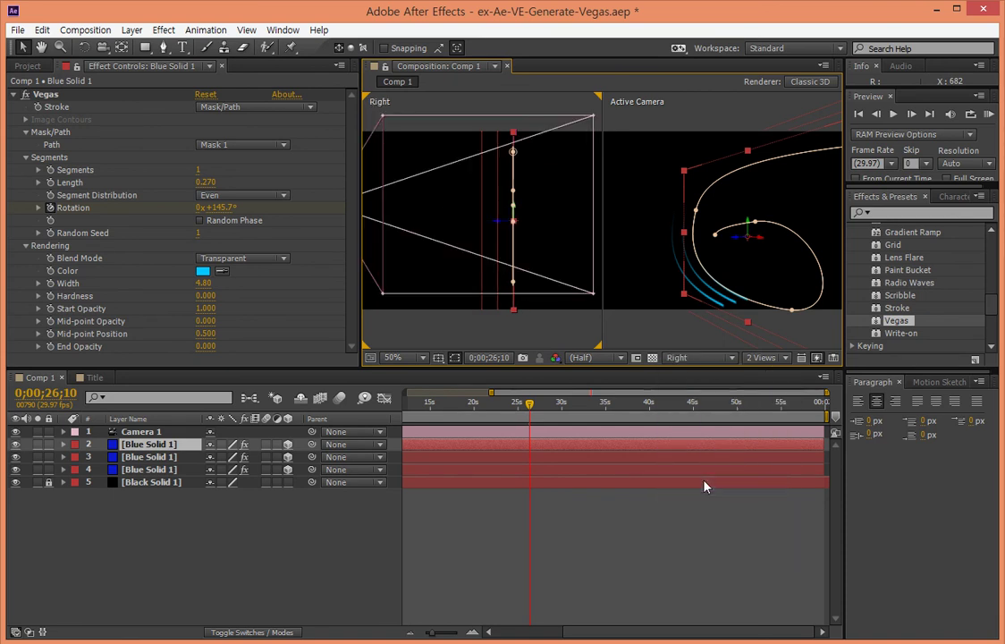
left_click_drag(506, 225, 492, 225)
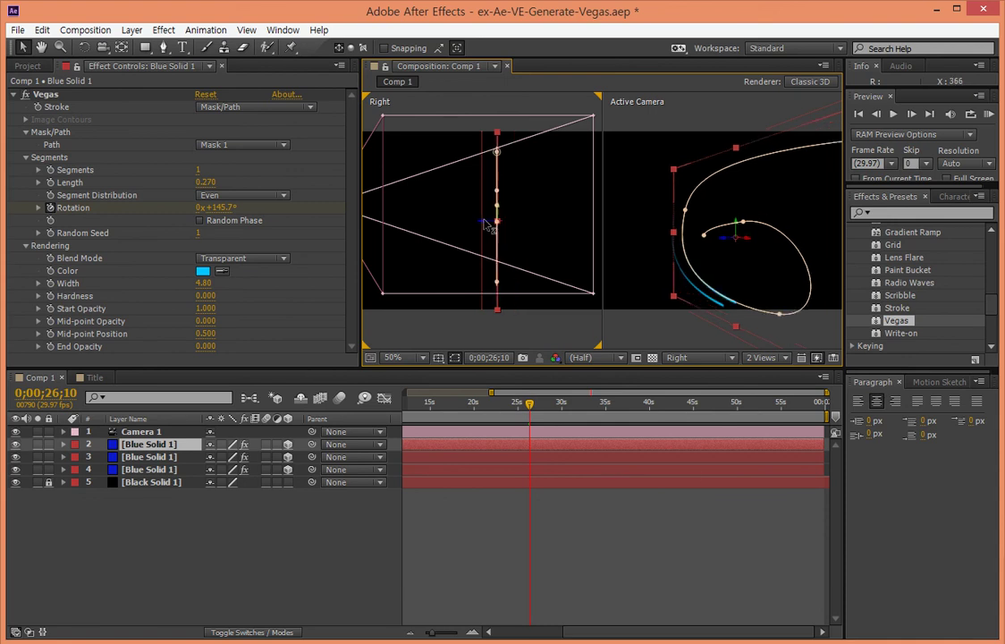
left_click(717, 246)
key("ctrl+z")
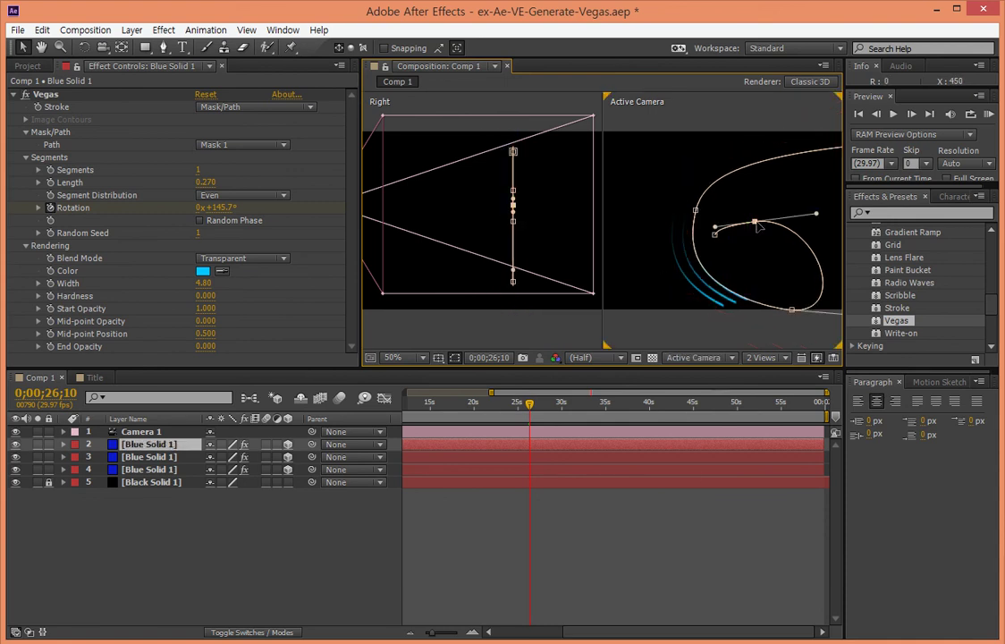
left_click(287, 457)
- Drag the spiral mask's vertices outward to enlarge the blue solid's loop
left_click(733, 229)
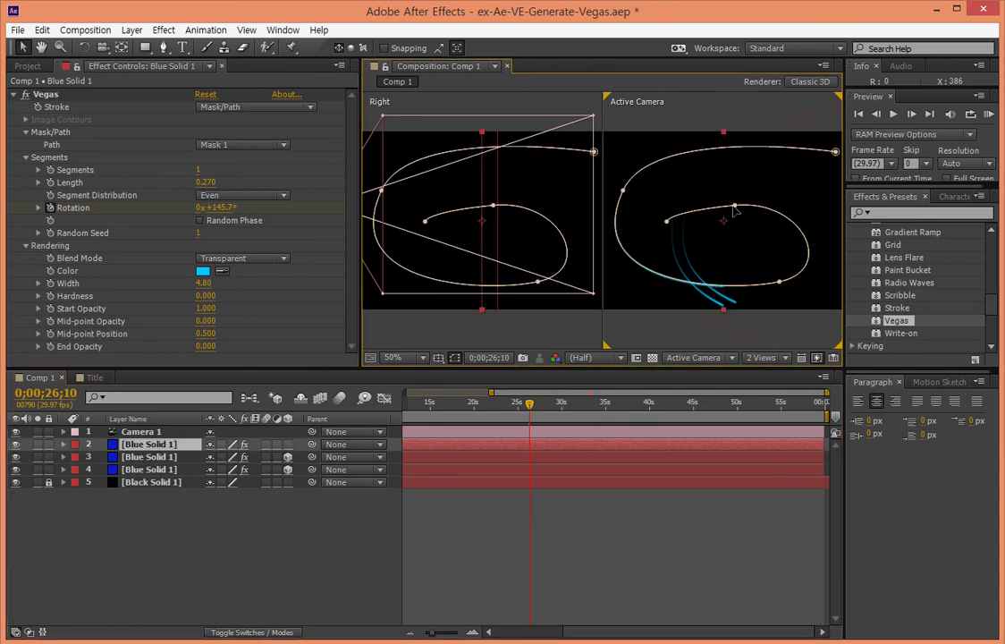
left_click(734, 207)
left_click_drag(735, 209, 731, 178)
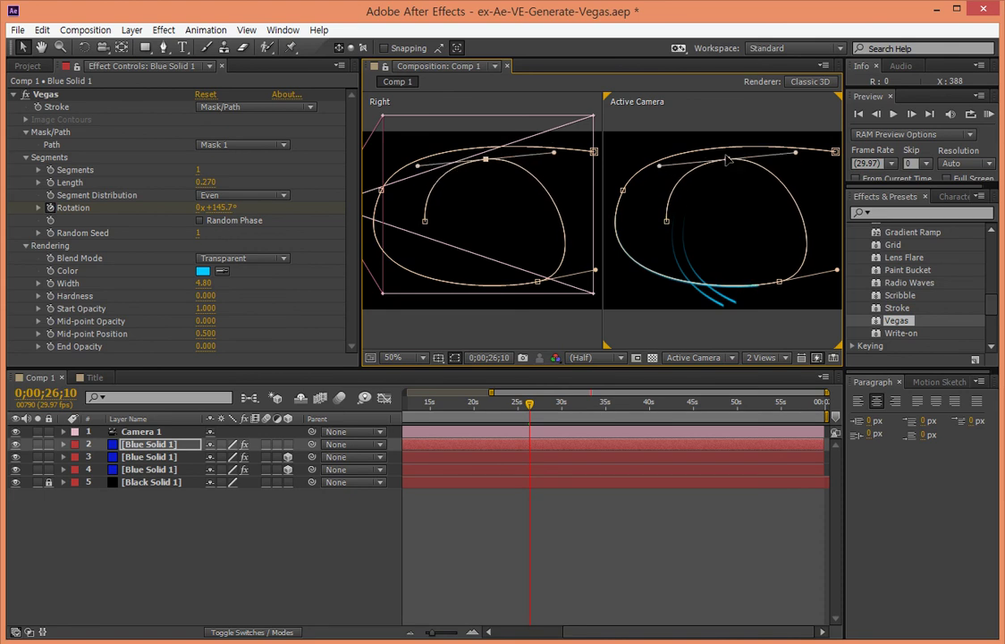
mouse_move(835, 151)
left_mouse_down()
mouse_move(842, 139)
mouse_move(739, 127)
left_mouse_up()
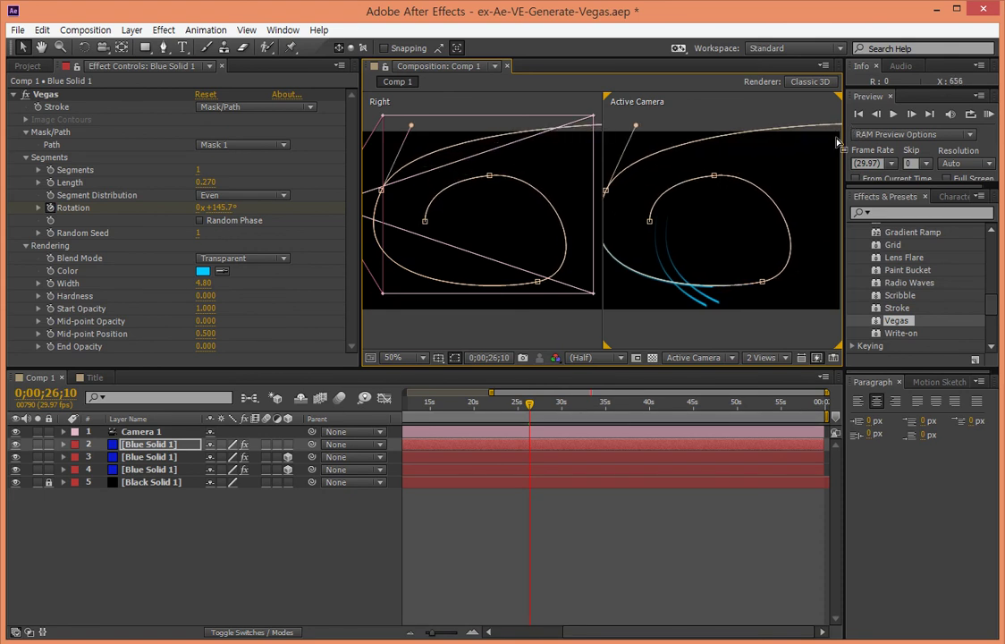
left_click_drag(718, 182, 762, 167)
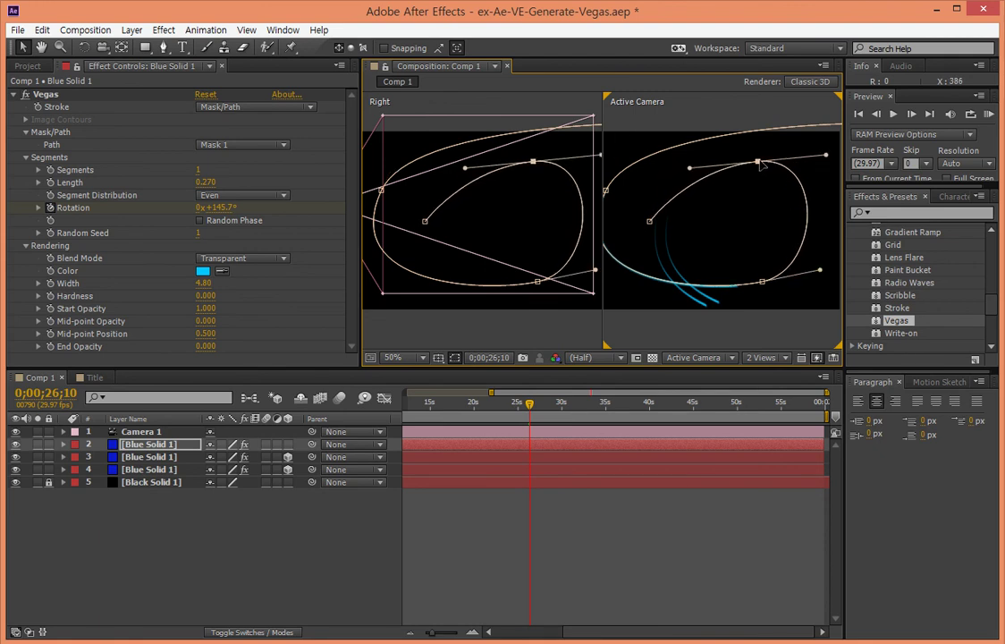
left_click_drag(650, 223, 665, 202)
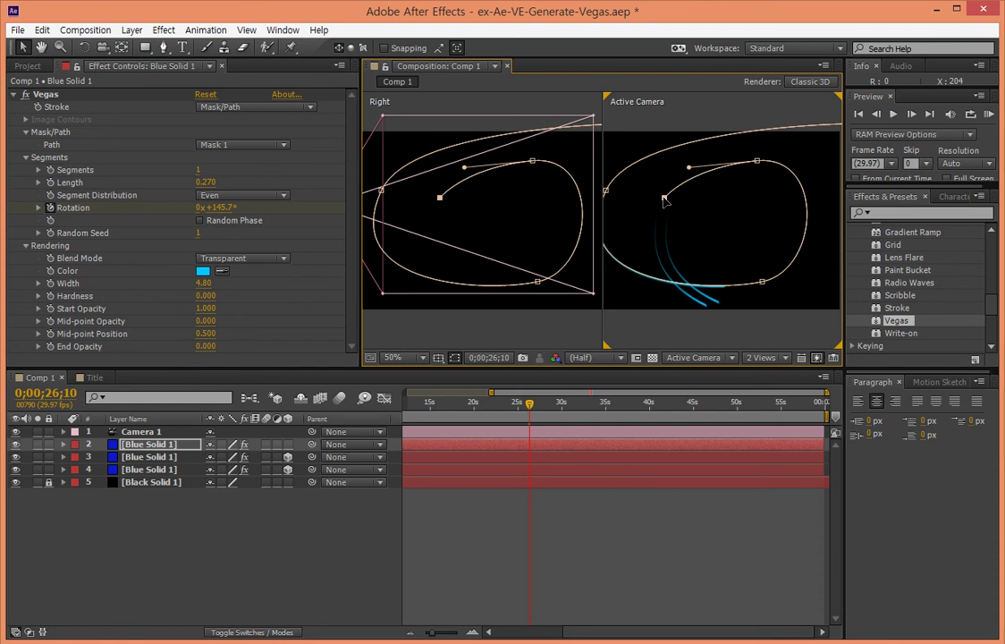
left_click_drag(537, 282, 524, 287)
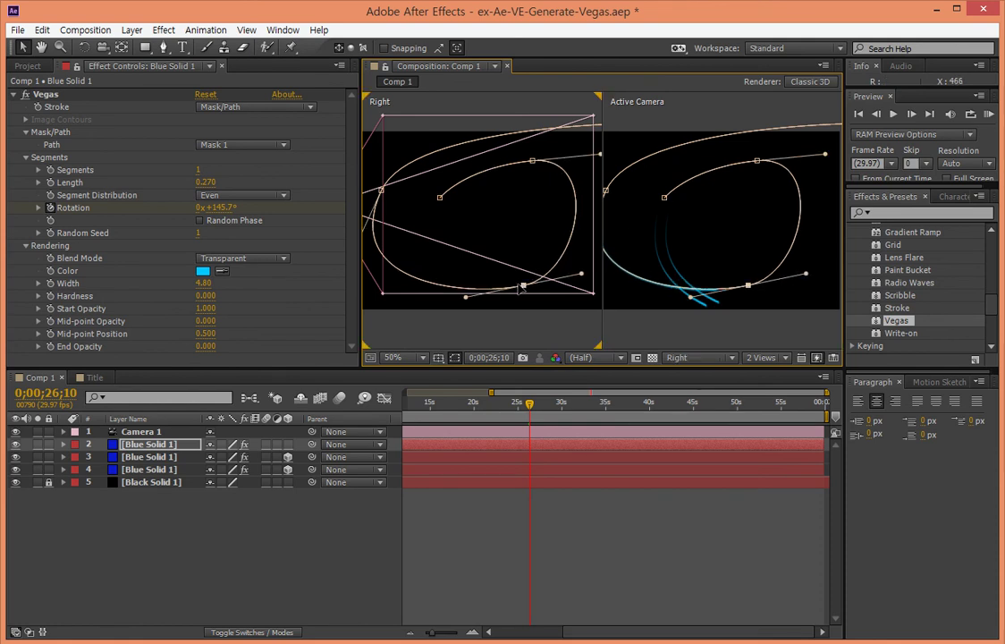
- Re-enable 3D on the blue solid and scrub to preview the three curving cyan arcs
left_click(273, 524)
left_click(287, 444)
mouse_move(532, 413)
left_mouse_down()
mouse_move(514, 430)
mouse_move(627, 451)
left_mouse_up()
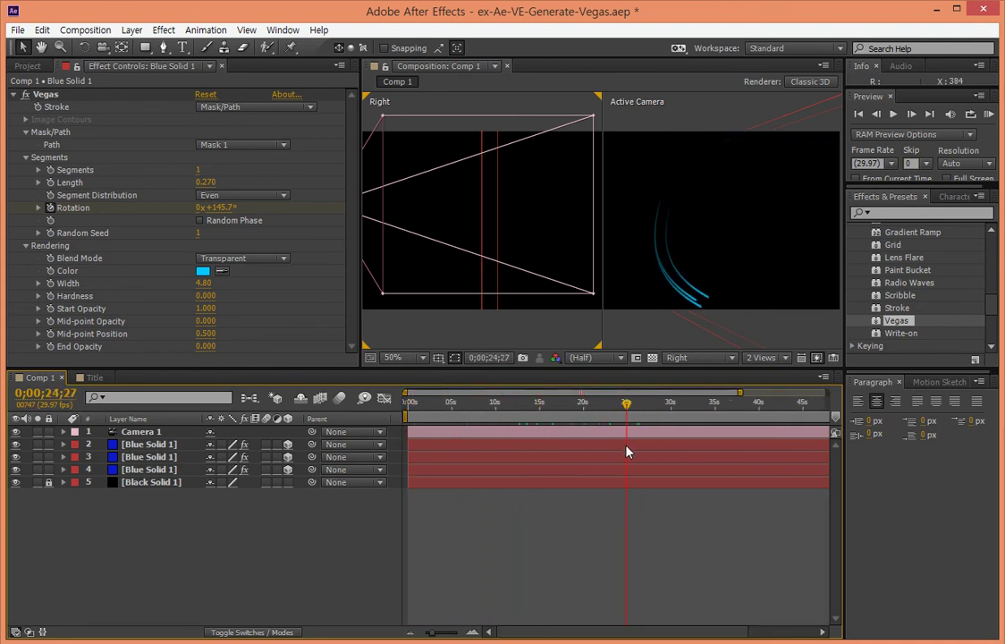
- Change the top blue solid's Vegas stroke colour to green
left_click(204, 272)
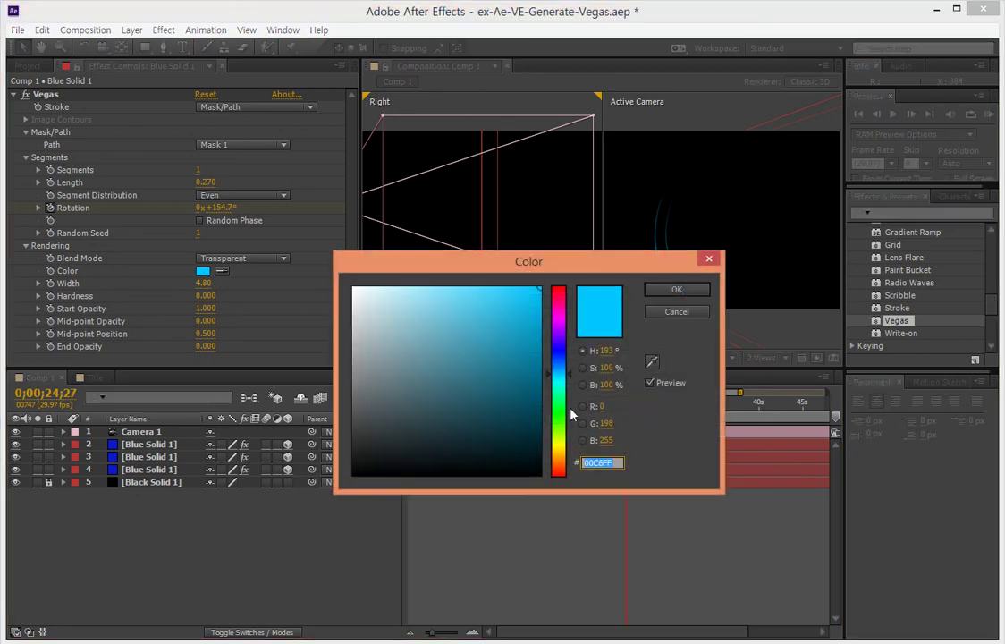
left_click(560, 414)
left_click(675, 292)
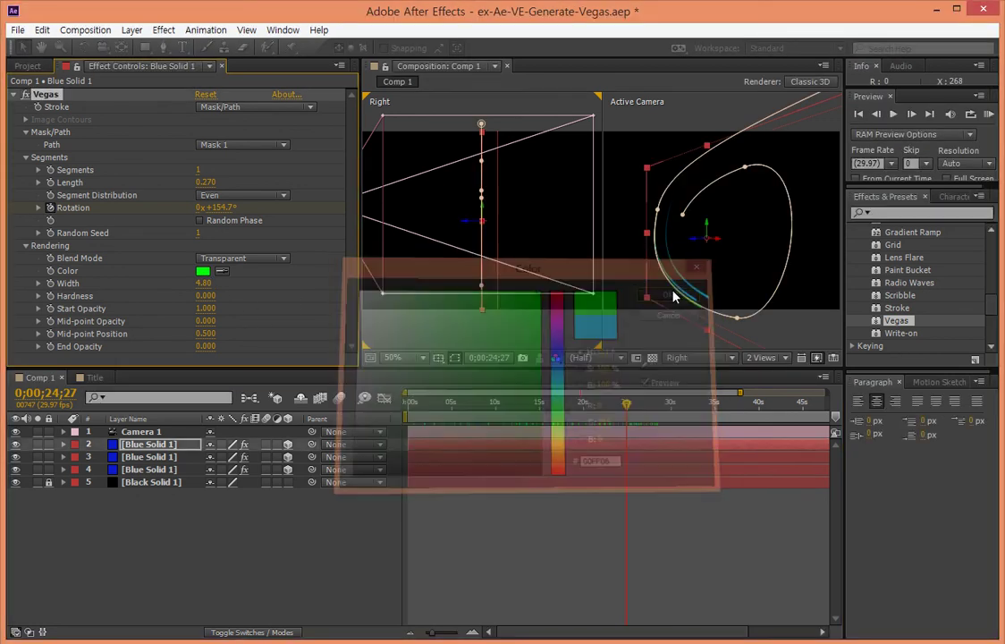
left_click(701, 293)
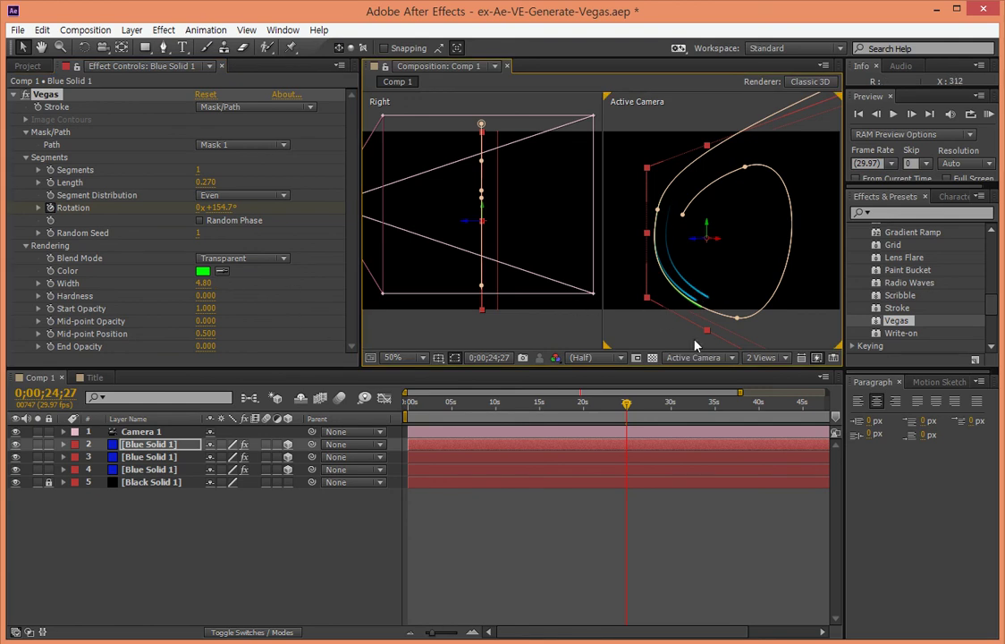
- Make the second blue solid's Vegas stroke orange FF7200, then scrub time to preview the three streaks
left_click(680, 450)
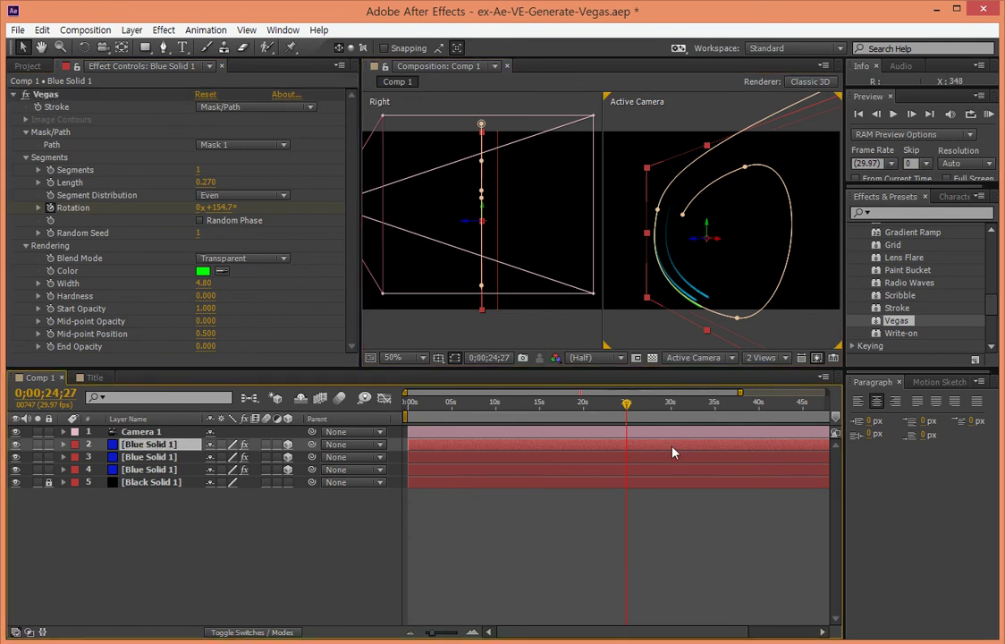
left_click(676, 463)
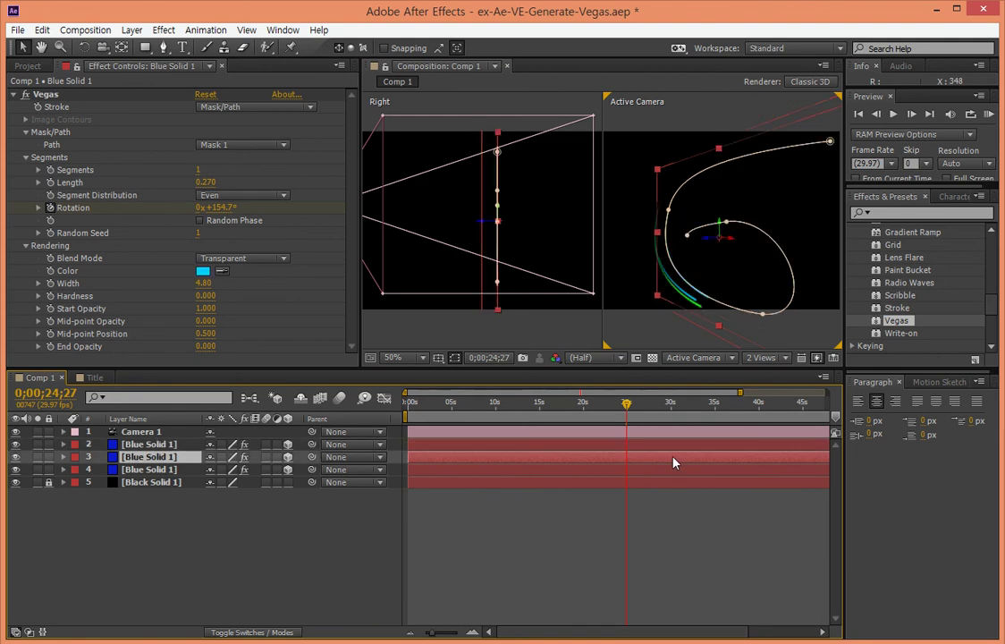
left_click(205, 271)
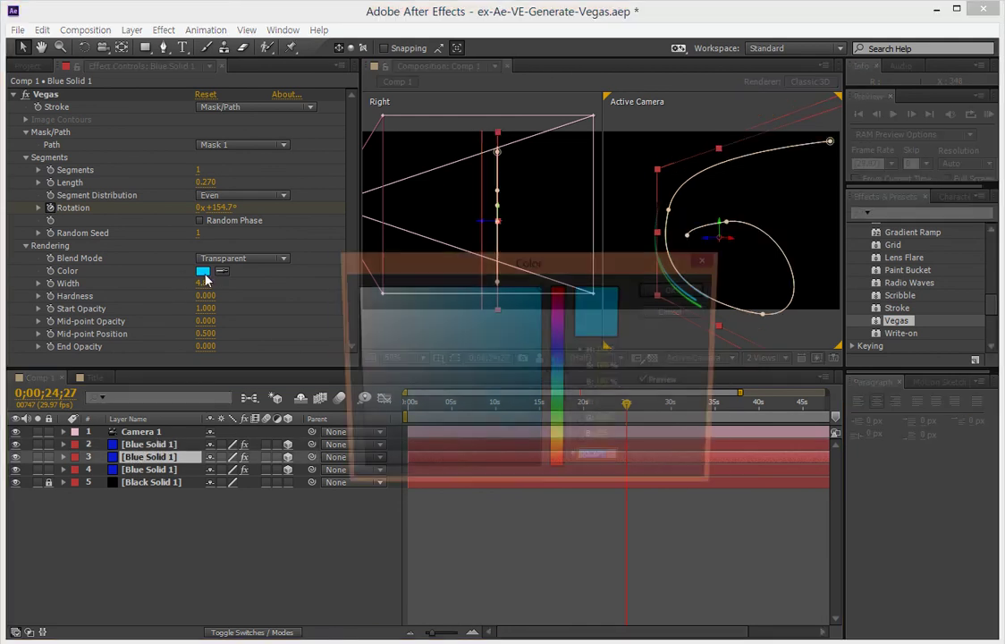
left_click(560, 465)
left_click_drag(563, 468, 564, 466)
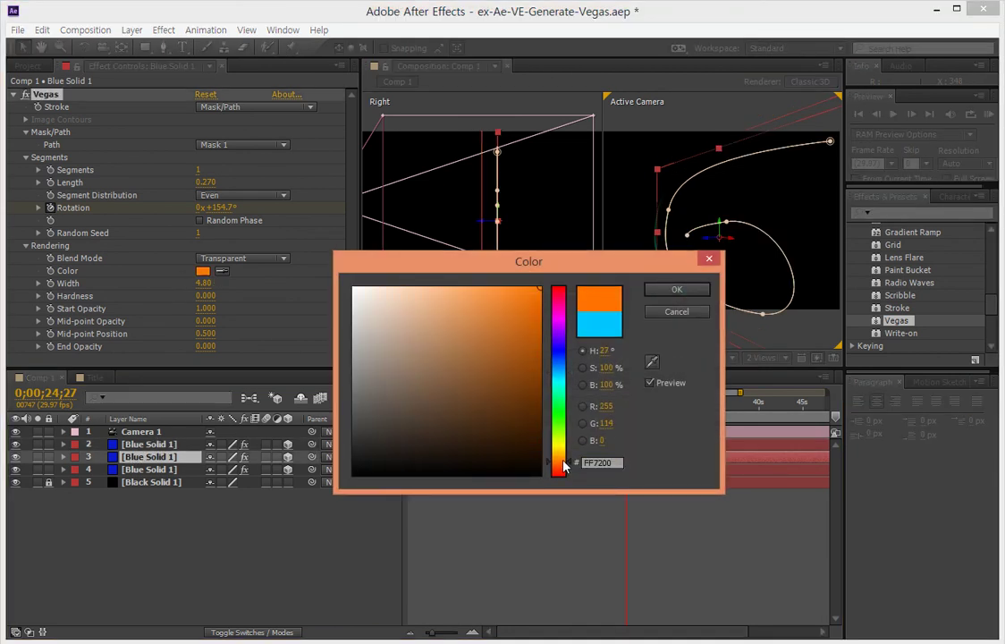
left_click(676, 290)
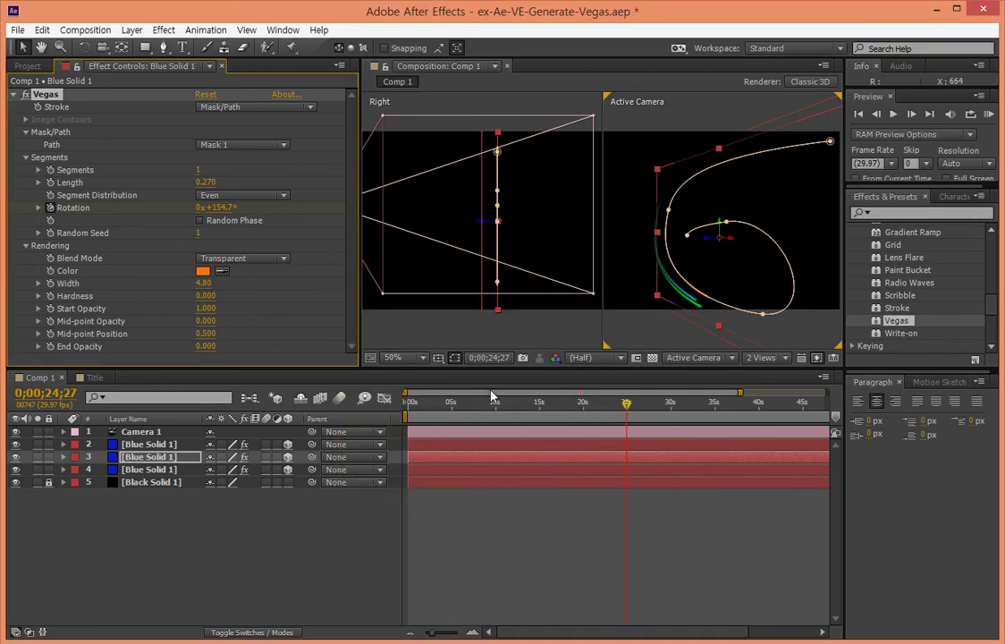
left_click(553, 328)
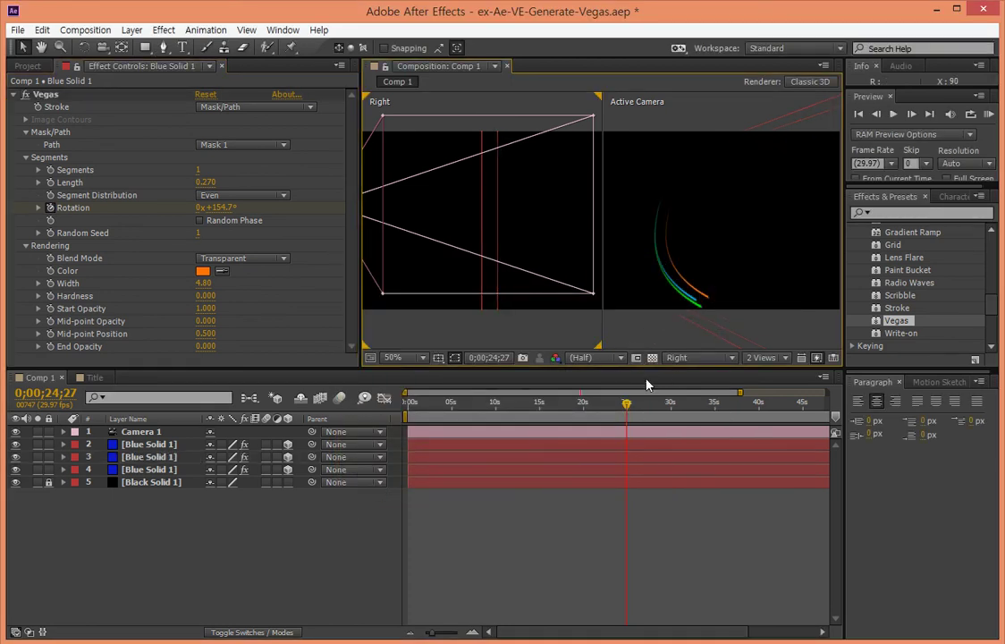
left_click_drag(626, 405, 774, 407)
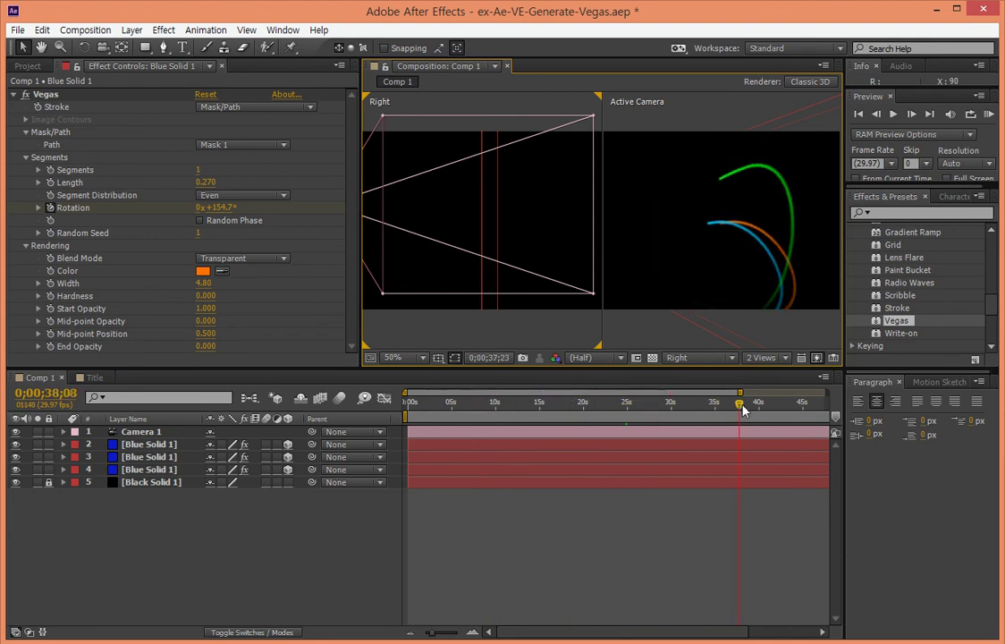